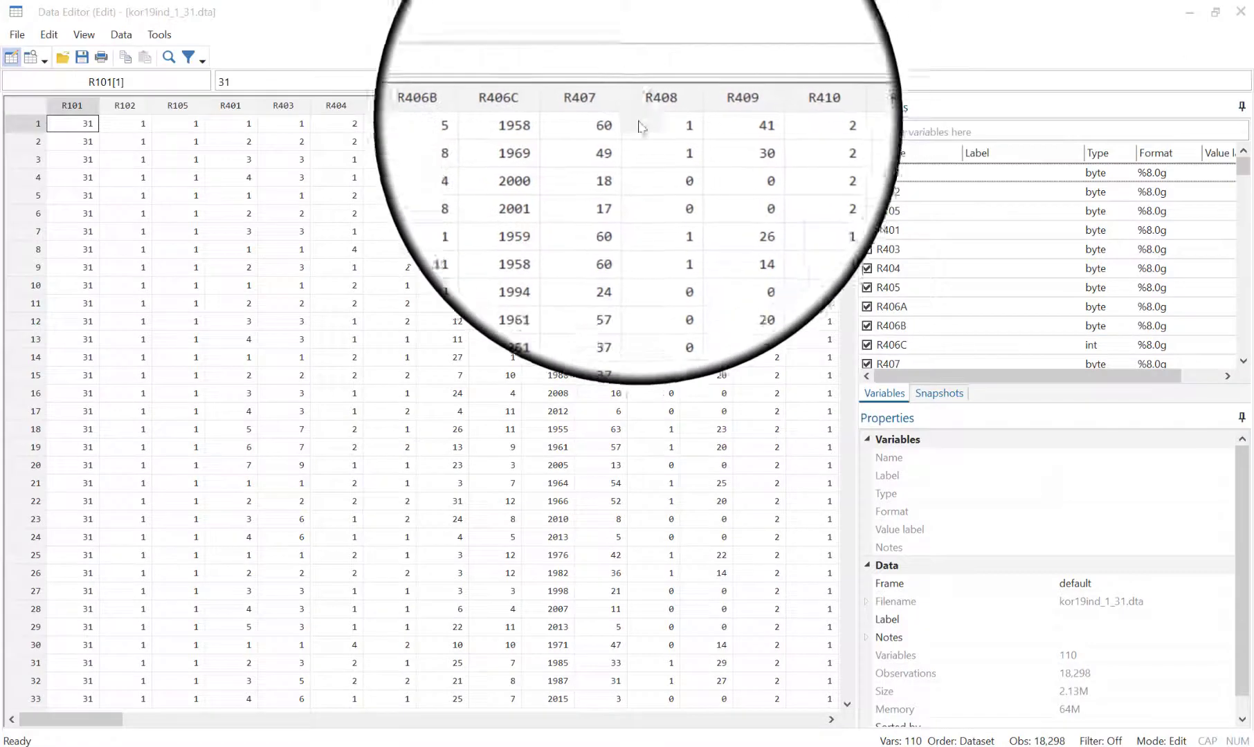
Create a new variable named PSU from the expression WI1+R102*100000+R101*10000000 and check its column in the dataset
click(119, 32)
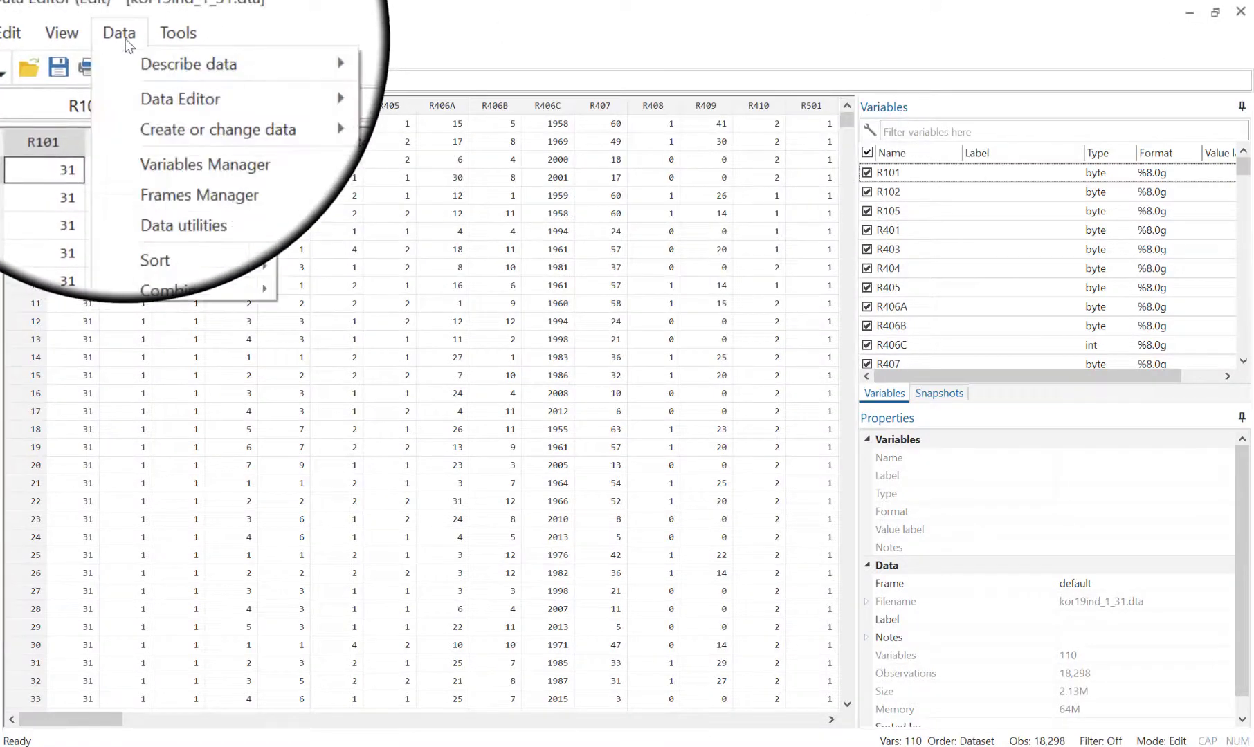
mouse_move(186, 101)
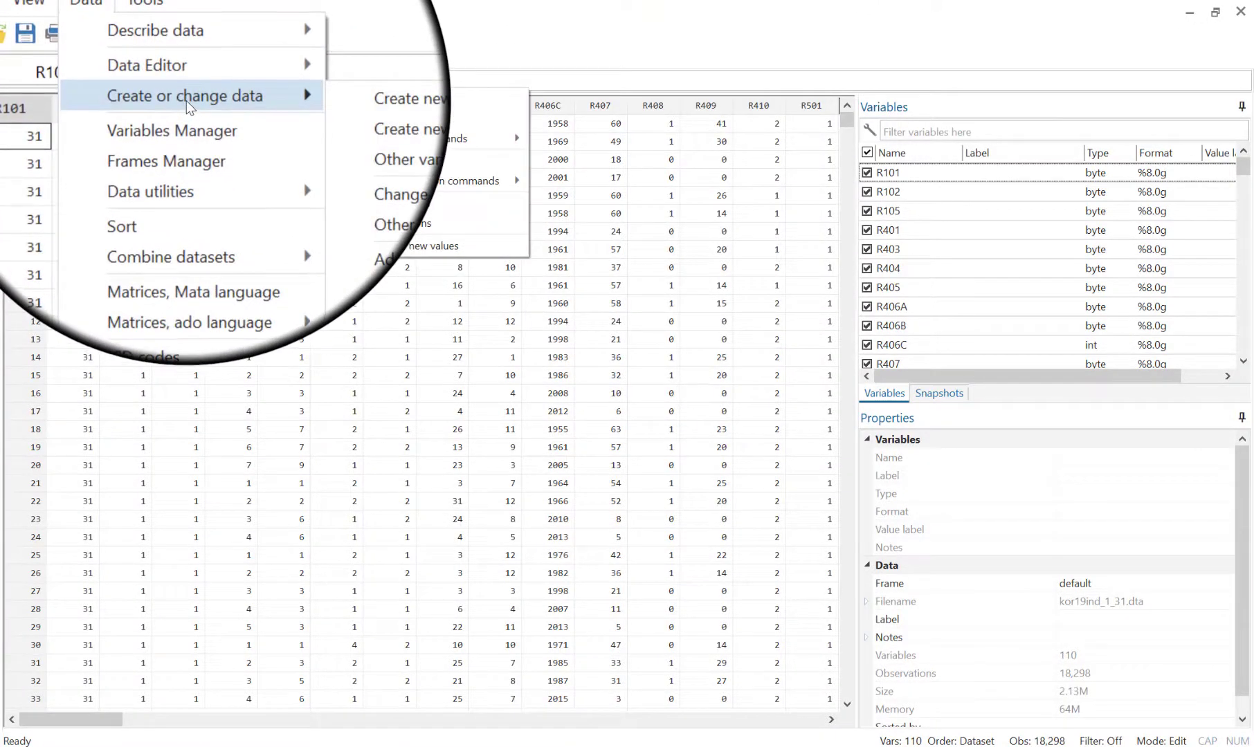
click(335, 103)
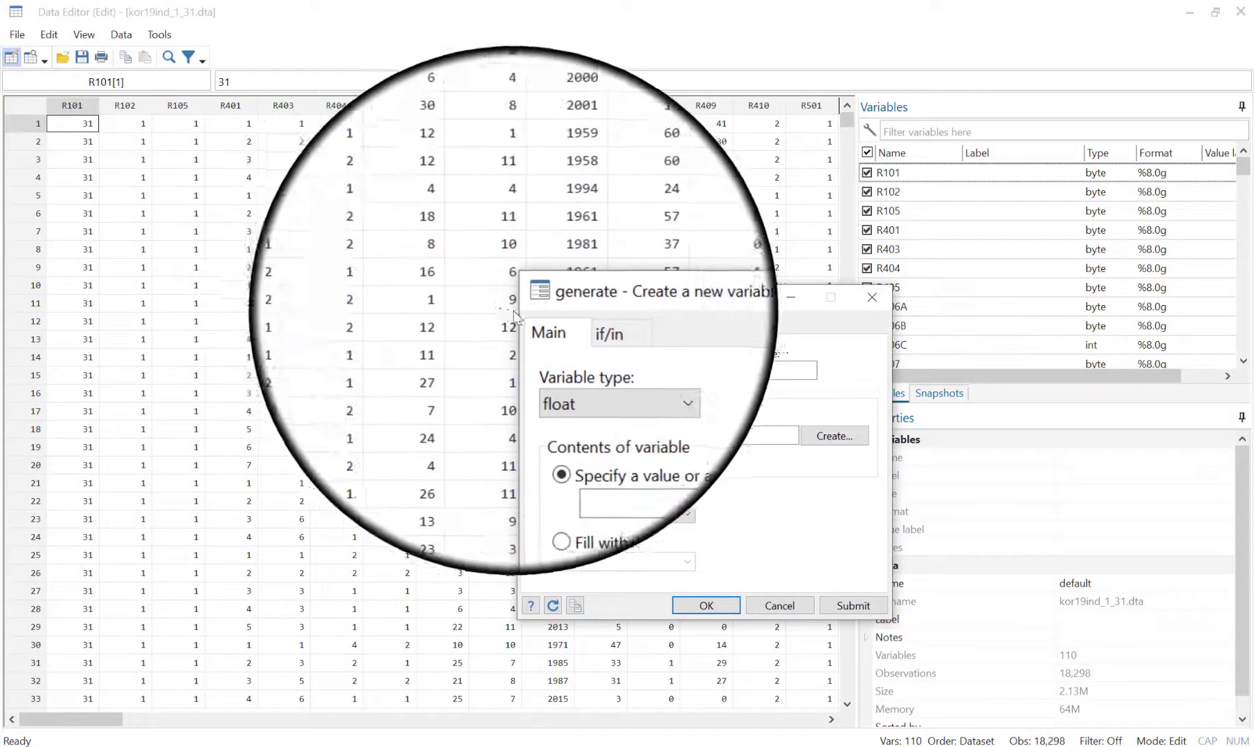
click(724, 373)
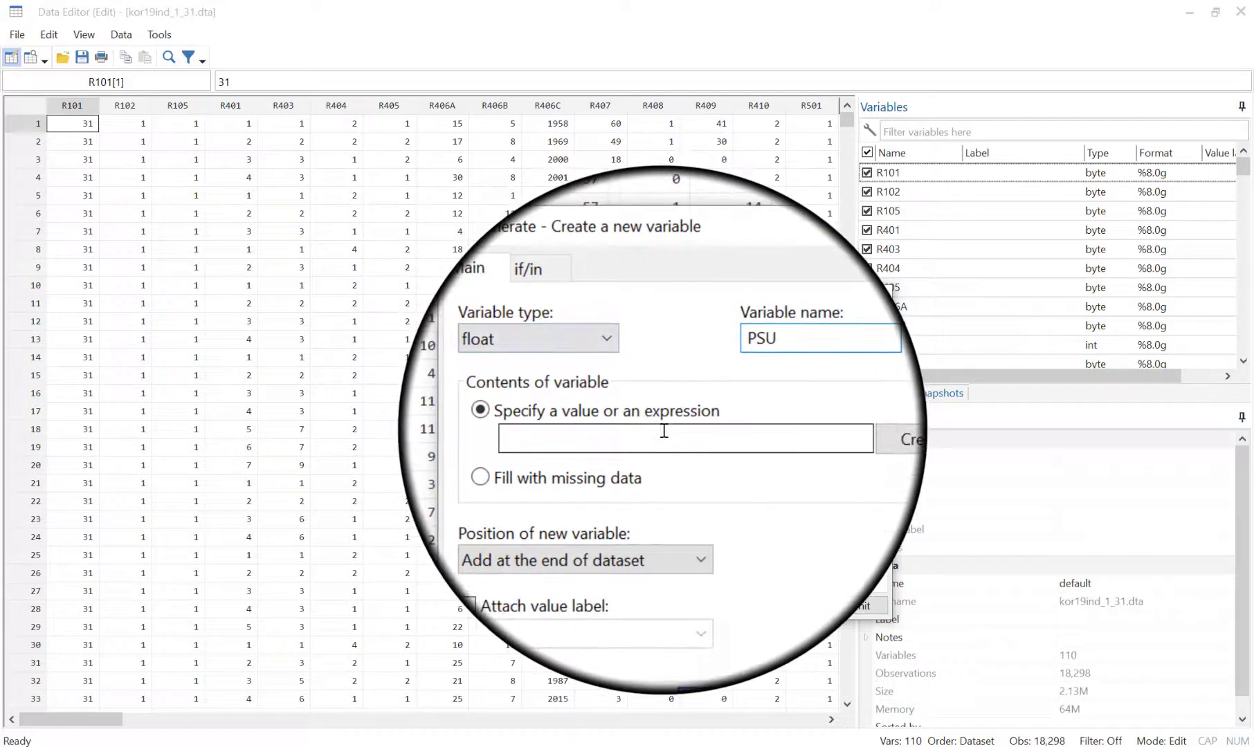
click(664, 430)
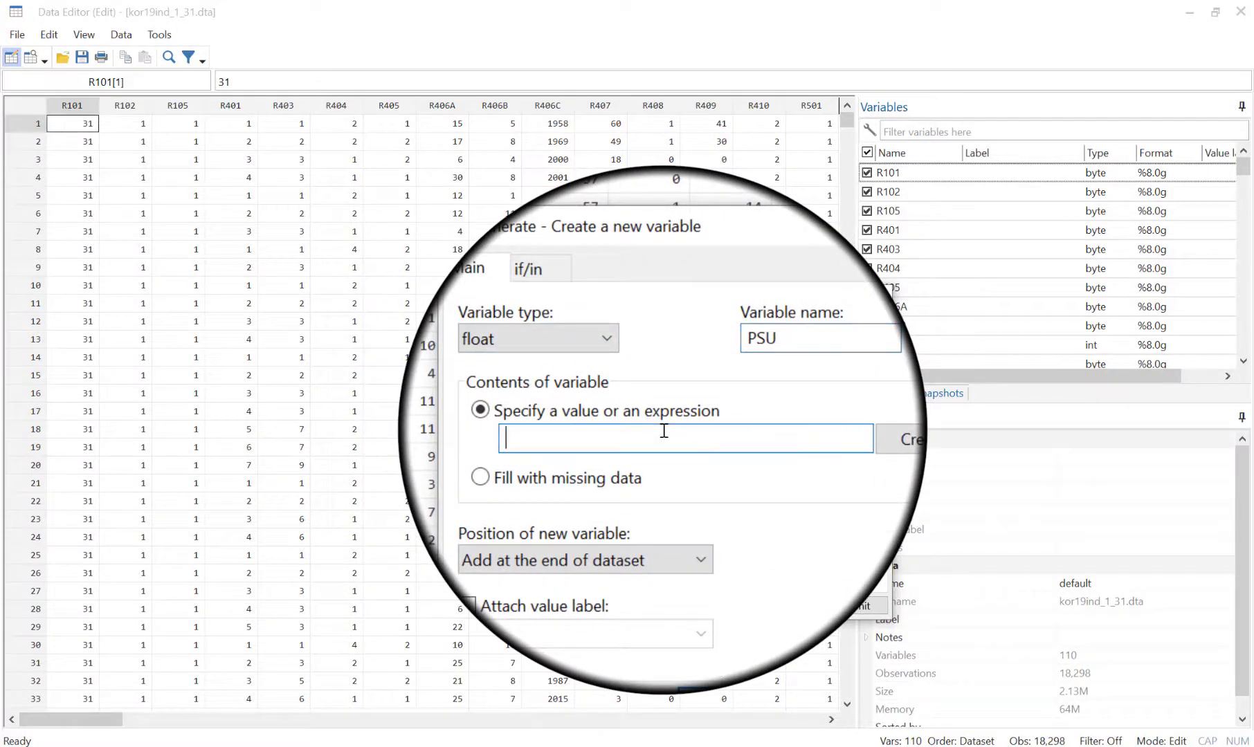
text(W)
text(I1+R102*100)
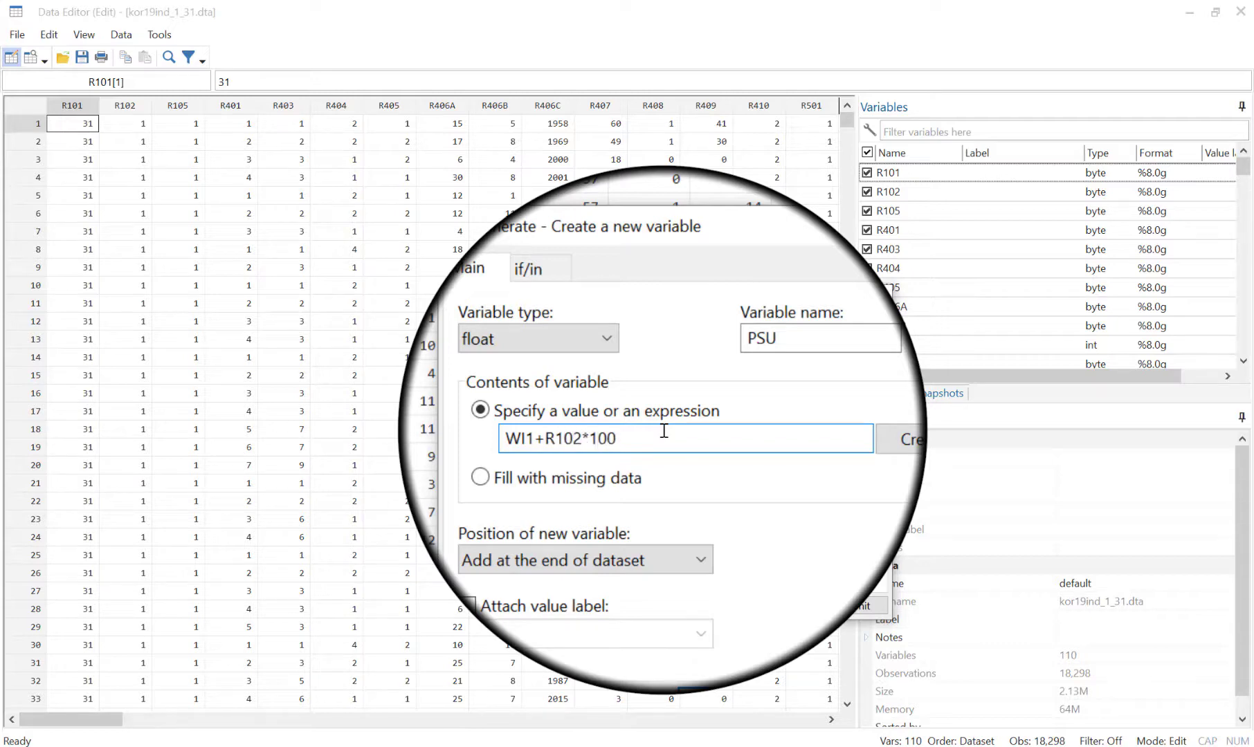
text(000+R101*10000000)
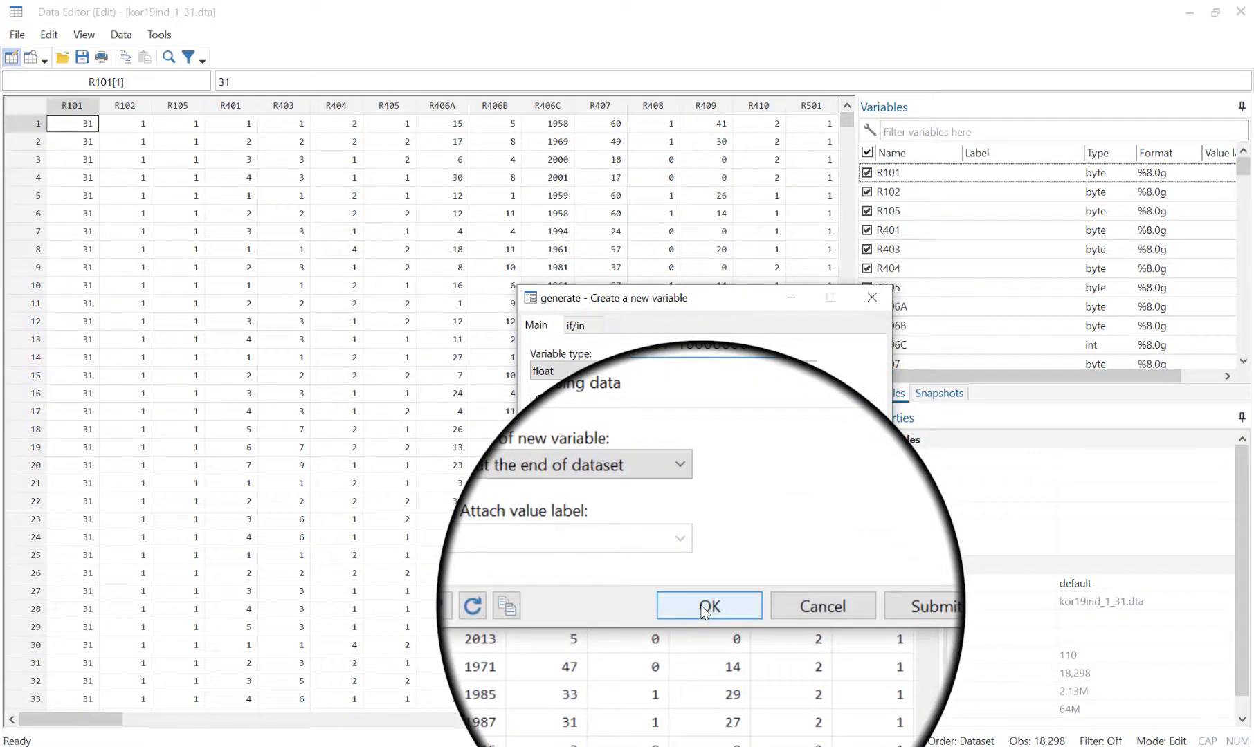
click(700, 609)
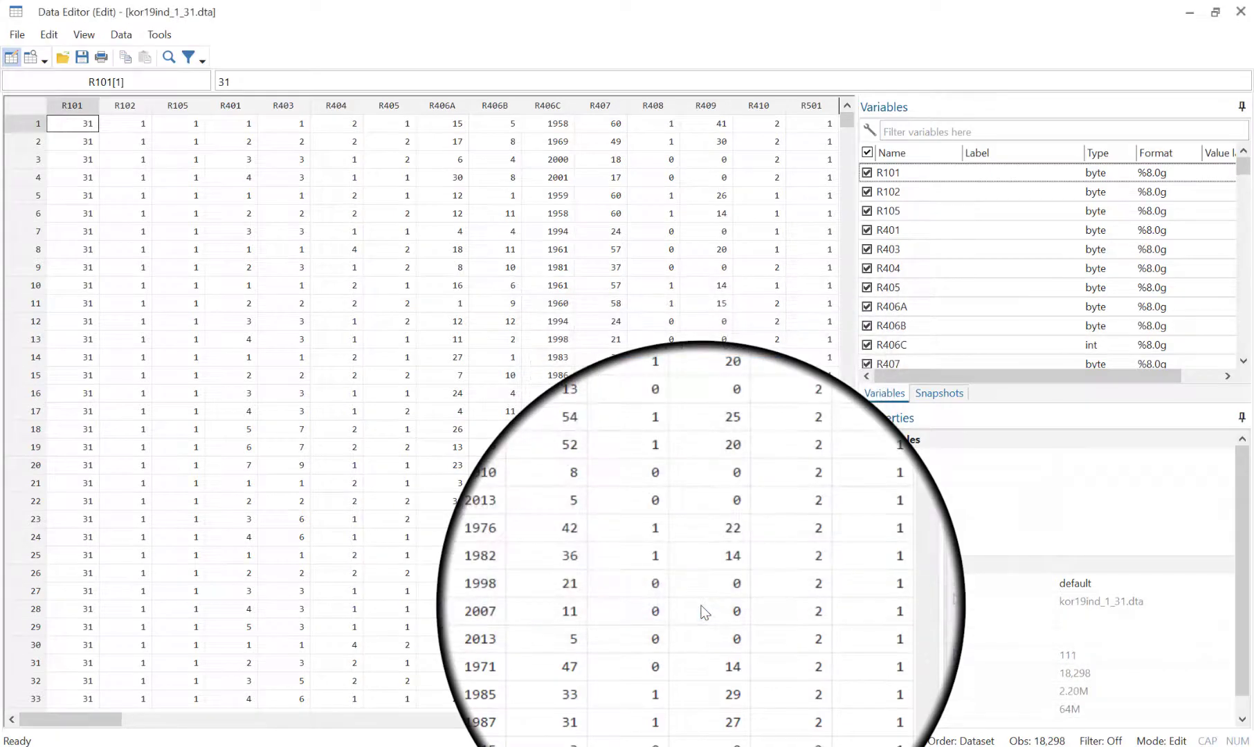
drag(97, 727, 752, 739)
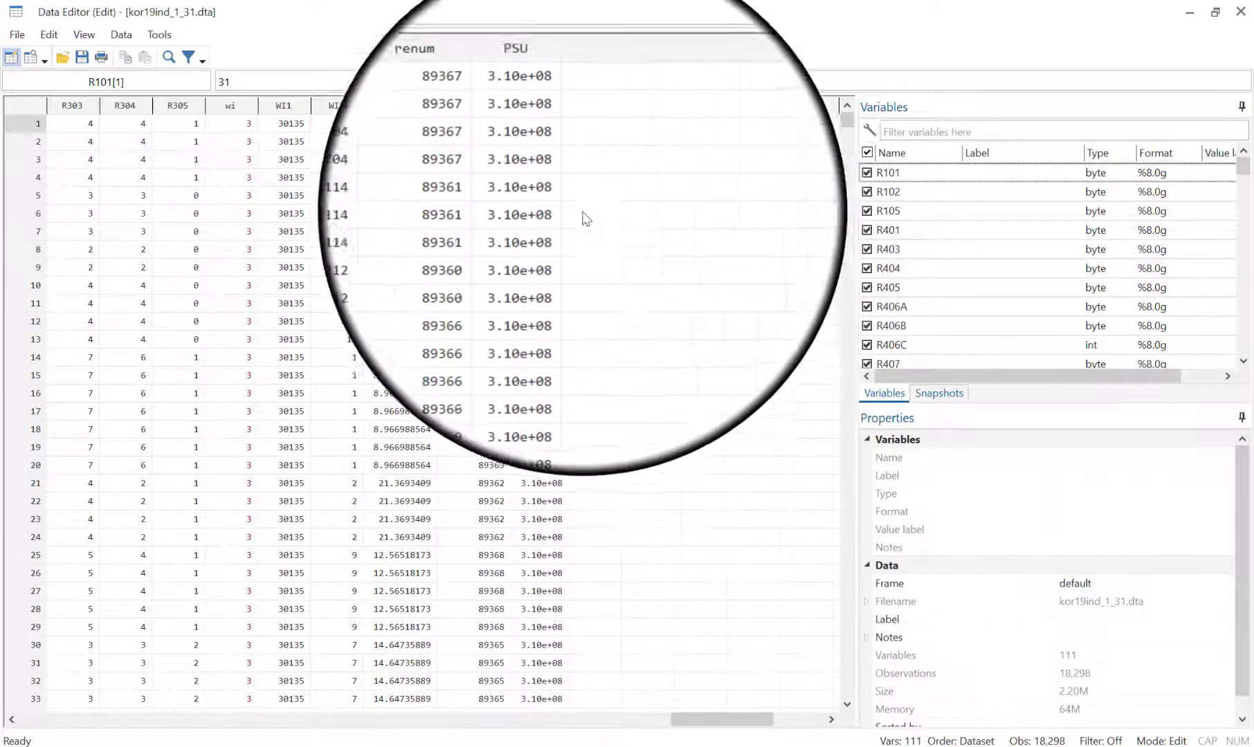
Create a new variable named SSU from the expression WI2+PSU*10 and check its column in the dataset
click(120, 34)
mouse_move(175, 95)
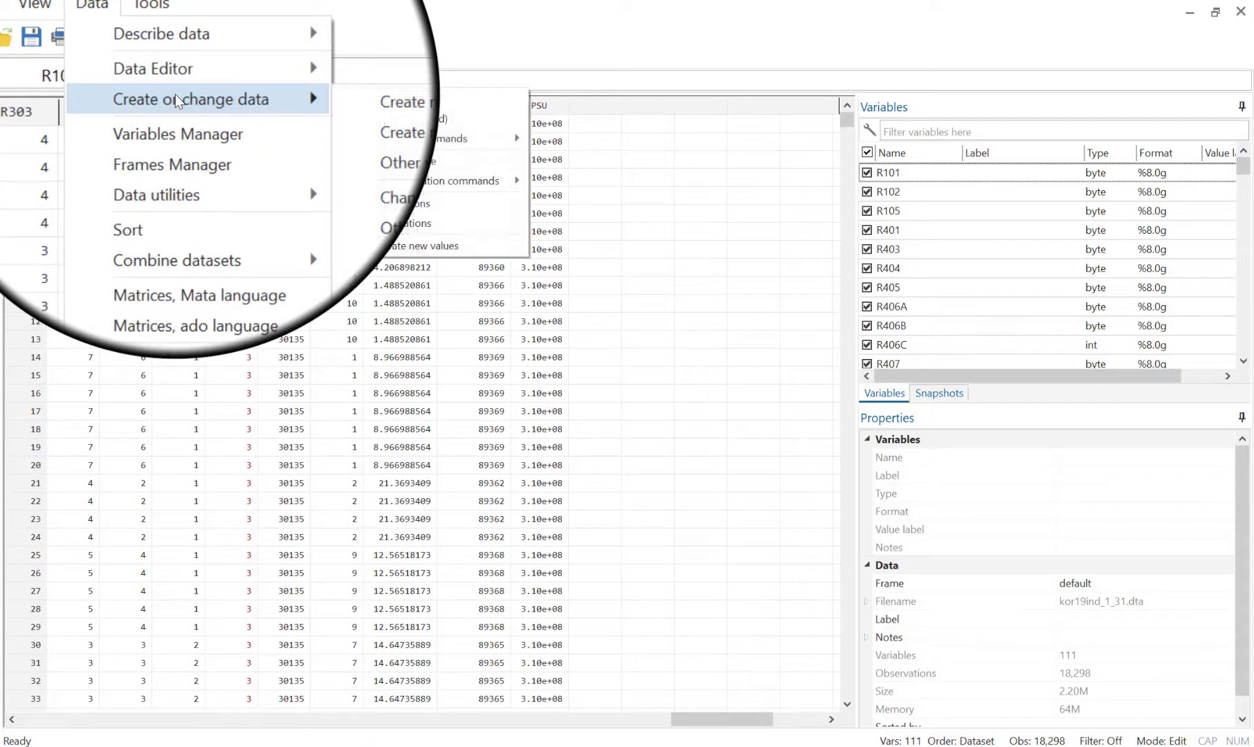
click(338, 102)
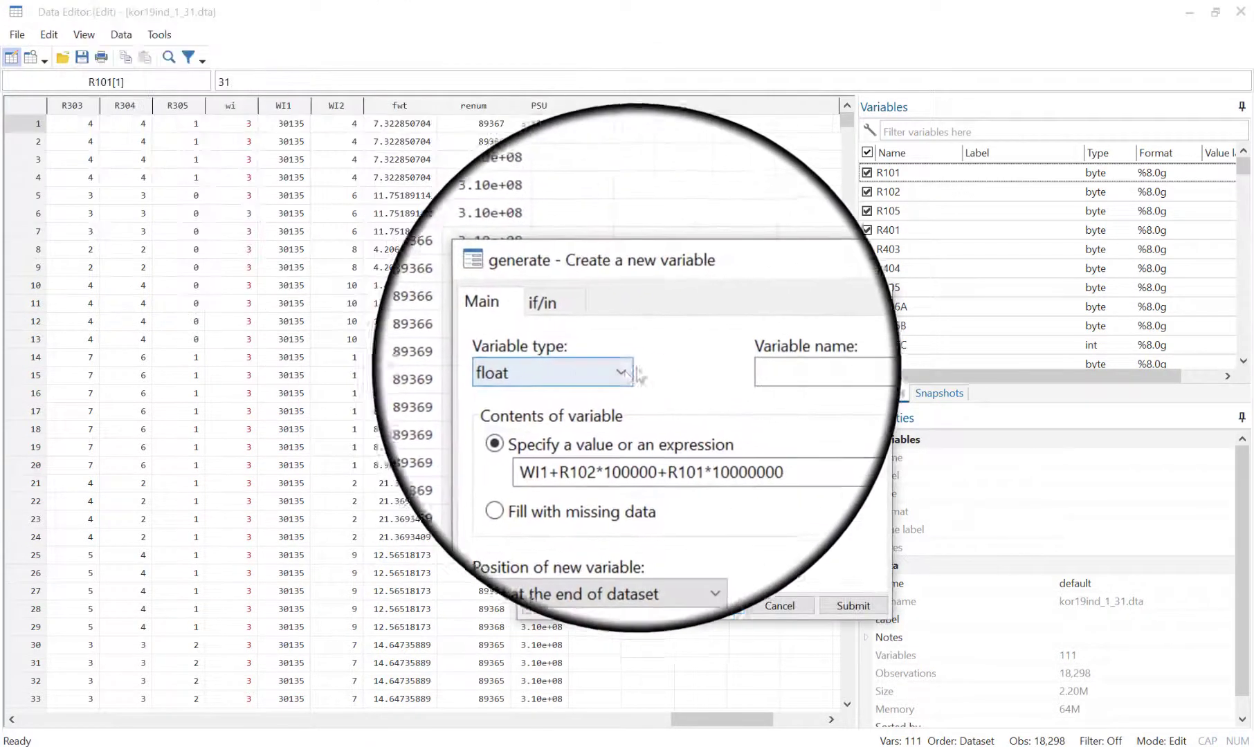
click(741, 373)
text(S)
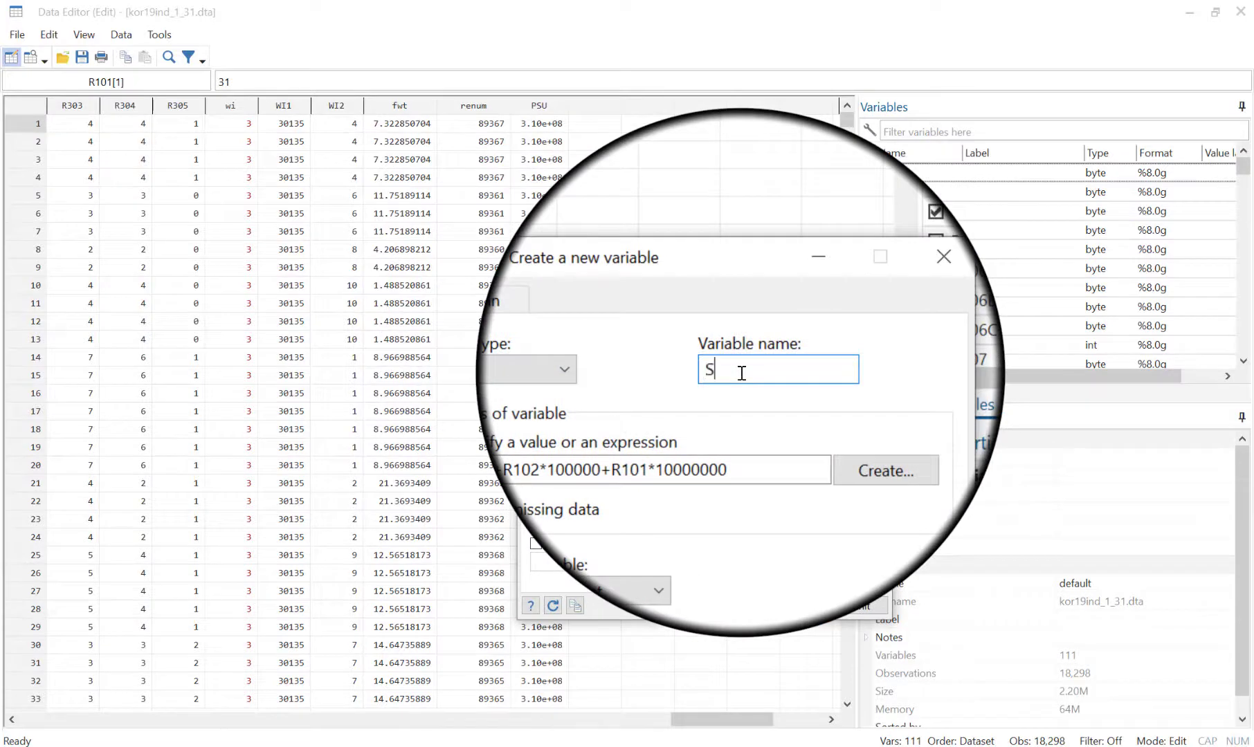
text(SU)
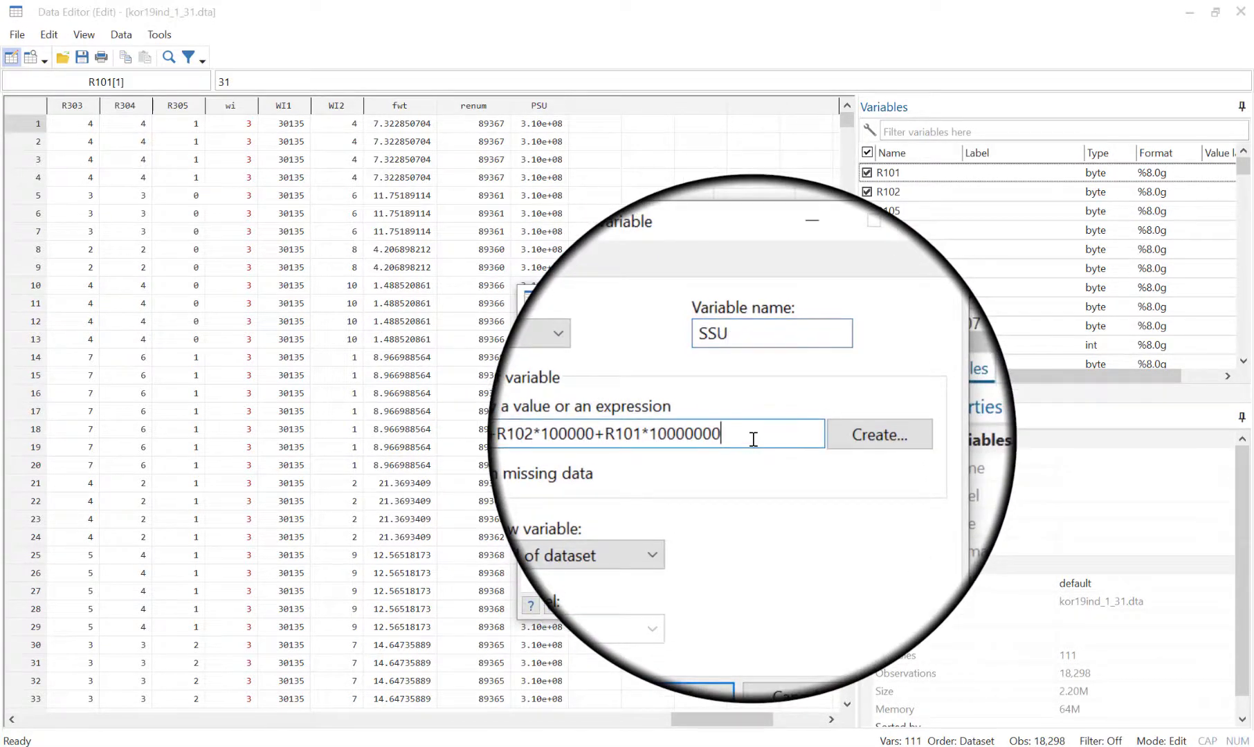
drag(753, 439, 568, 439)
text(2)
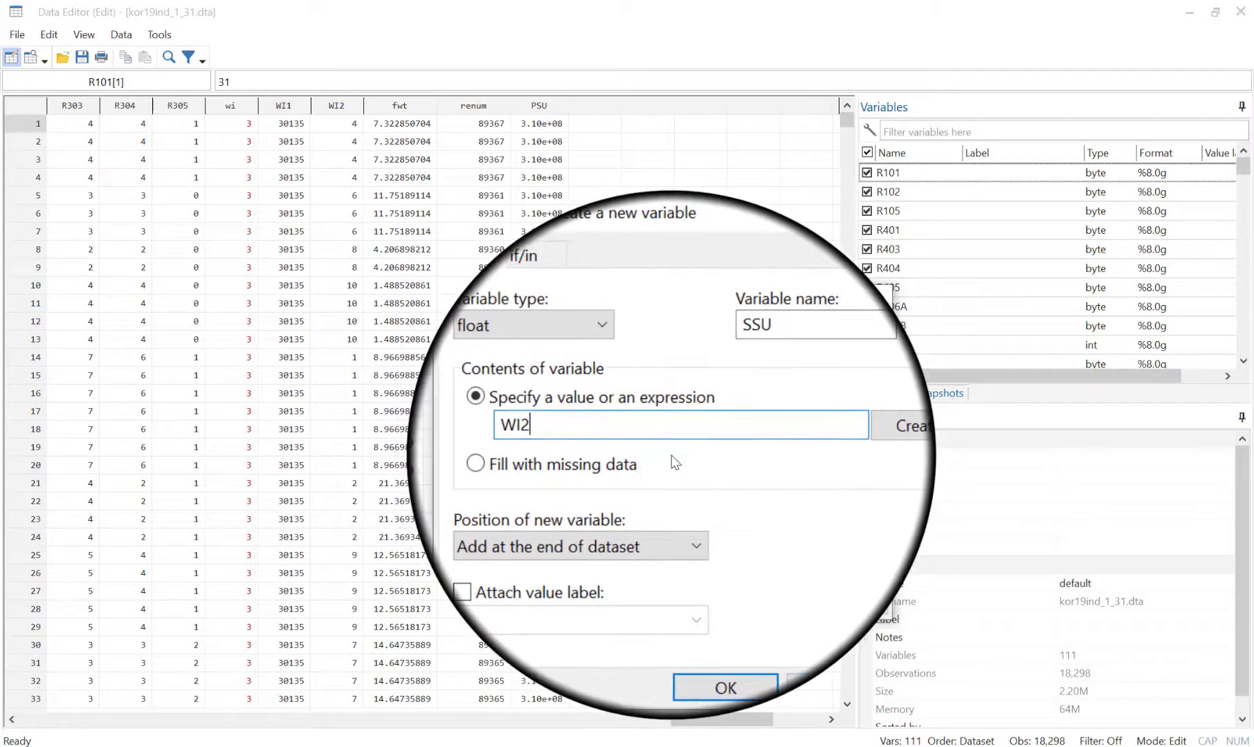
text(+PSU*10)
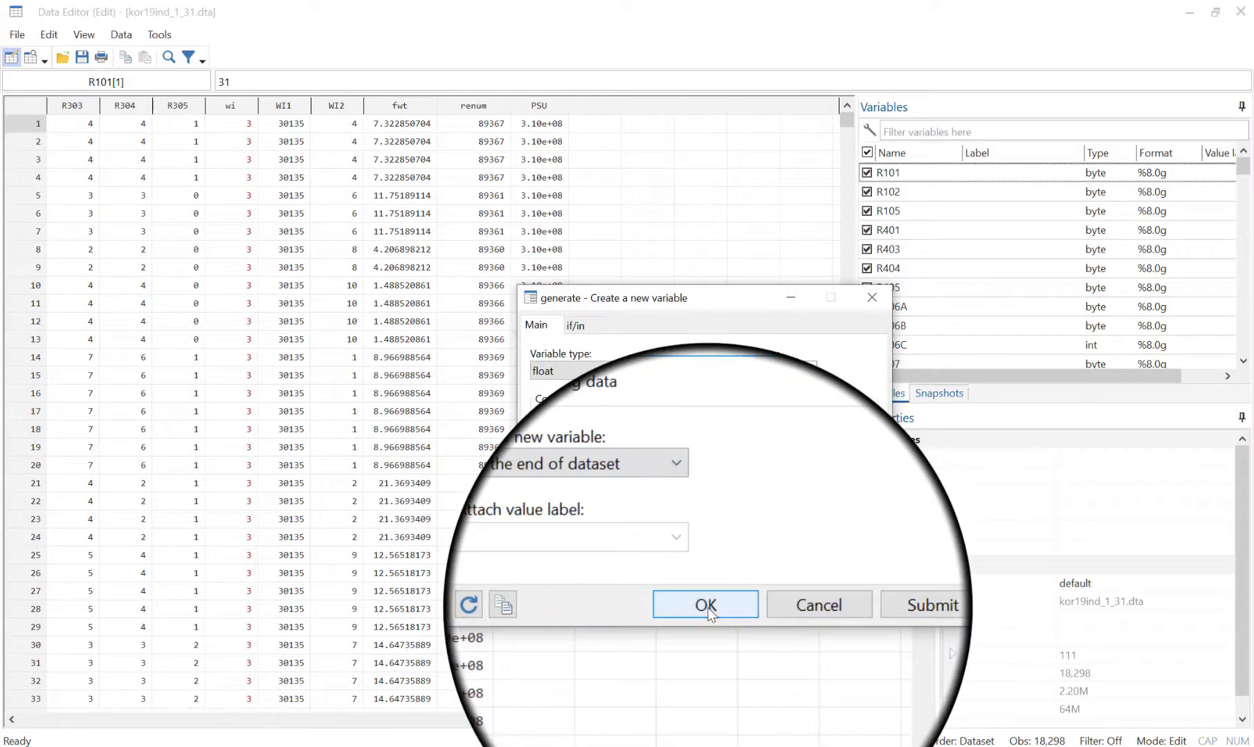
click(709, 610)
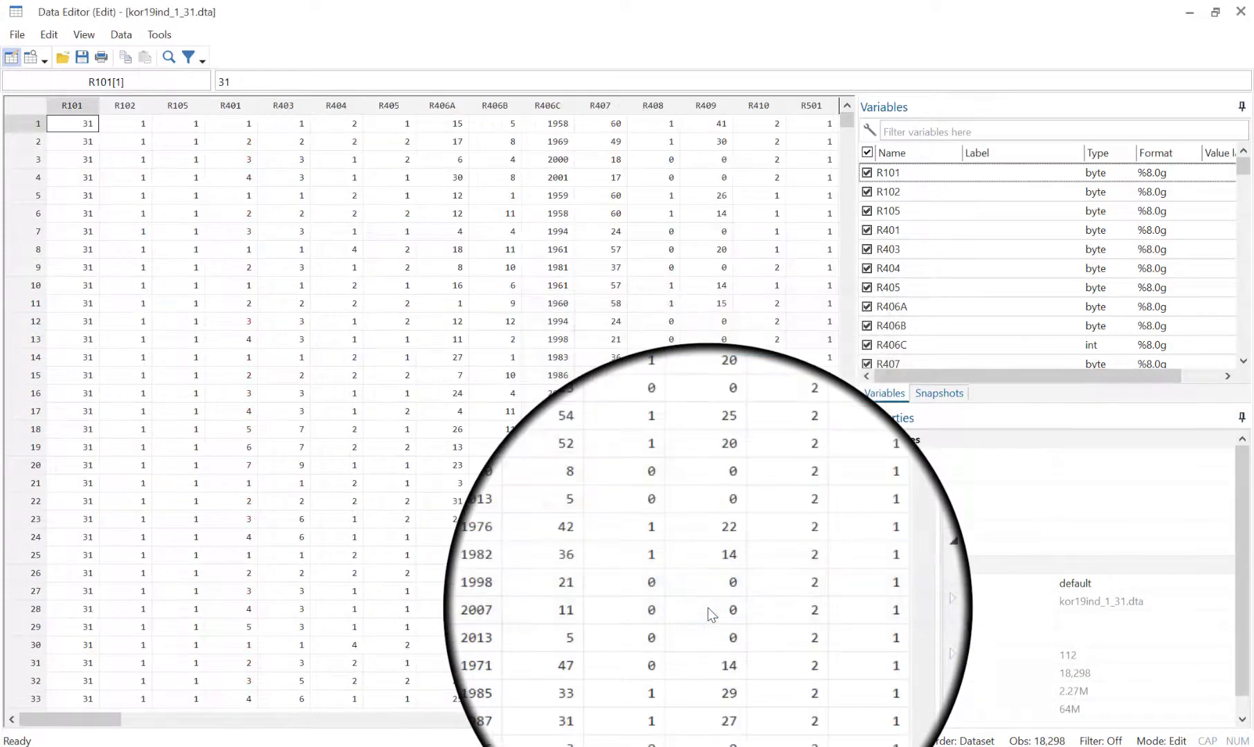
drag(87, 714, 719, 717)
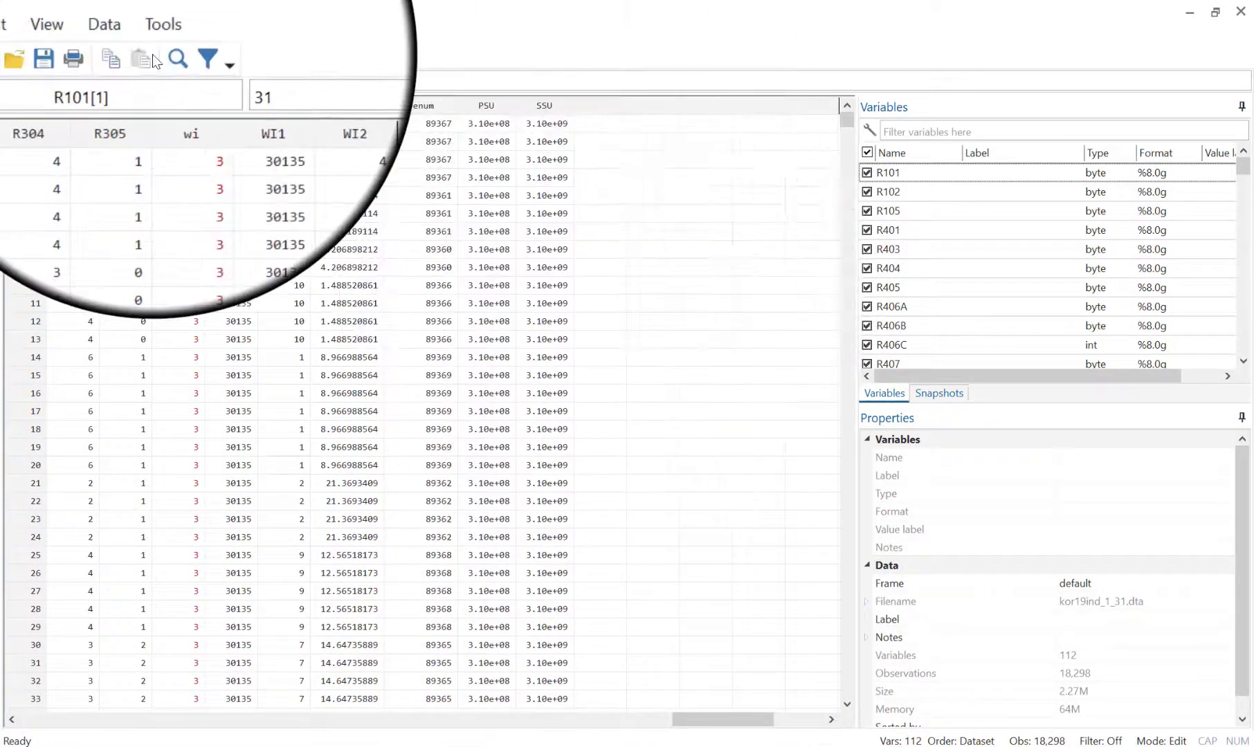
Begin creating another new variable and name it Strata
click(125, 35)
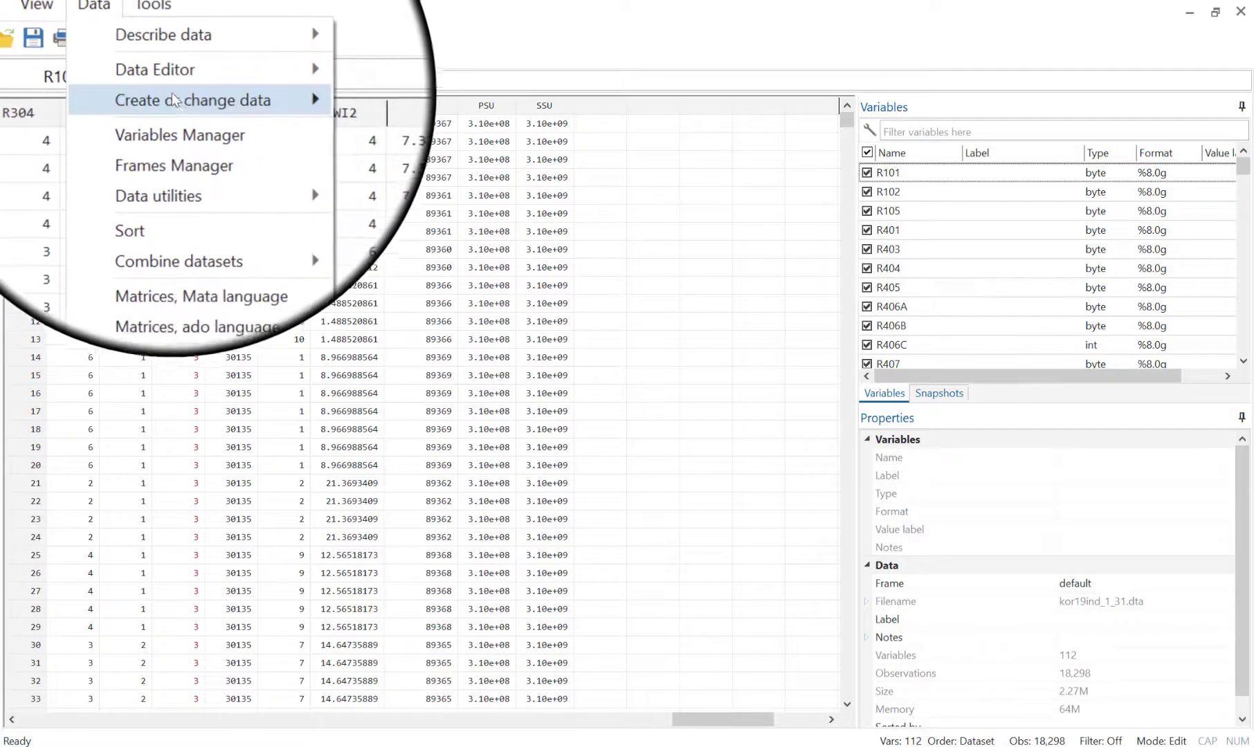
mouse_move(173, 96)
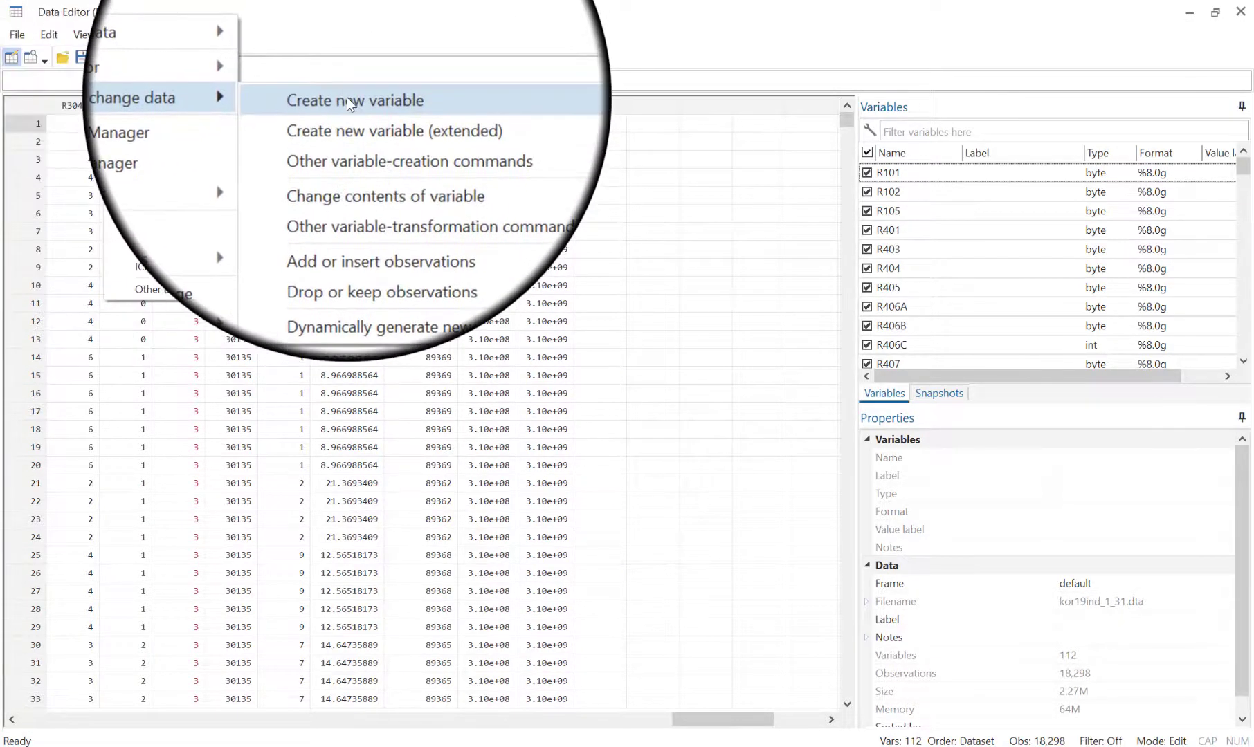
click(347, 97)
click(747, 368)
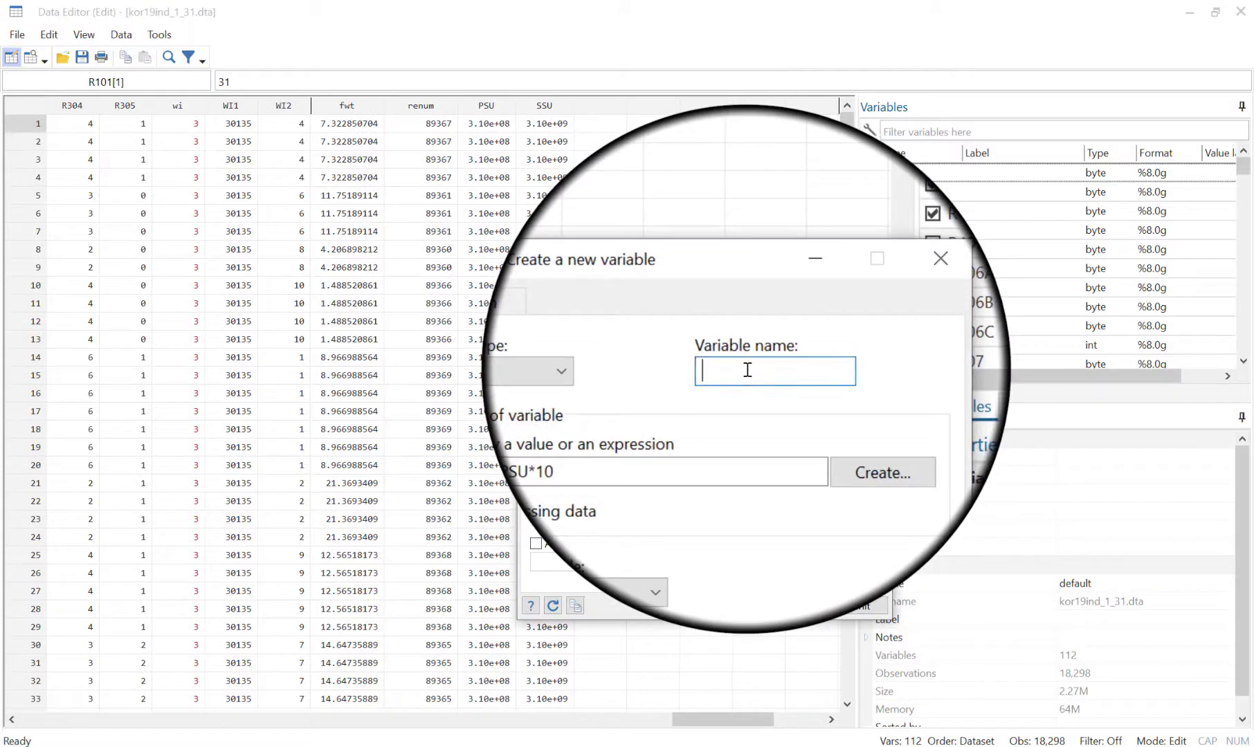
text(Strata)
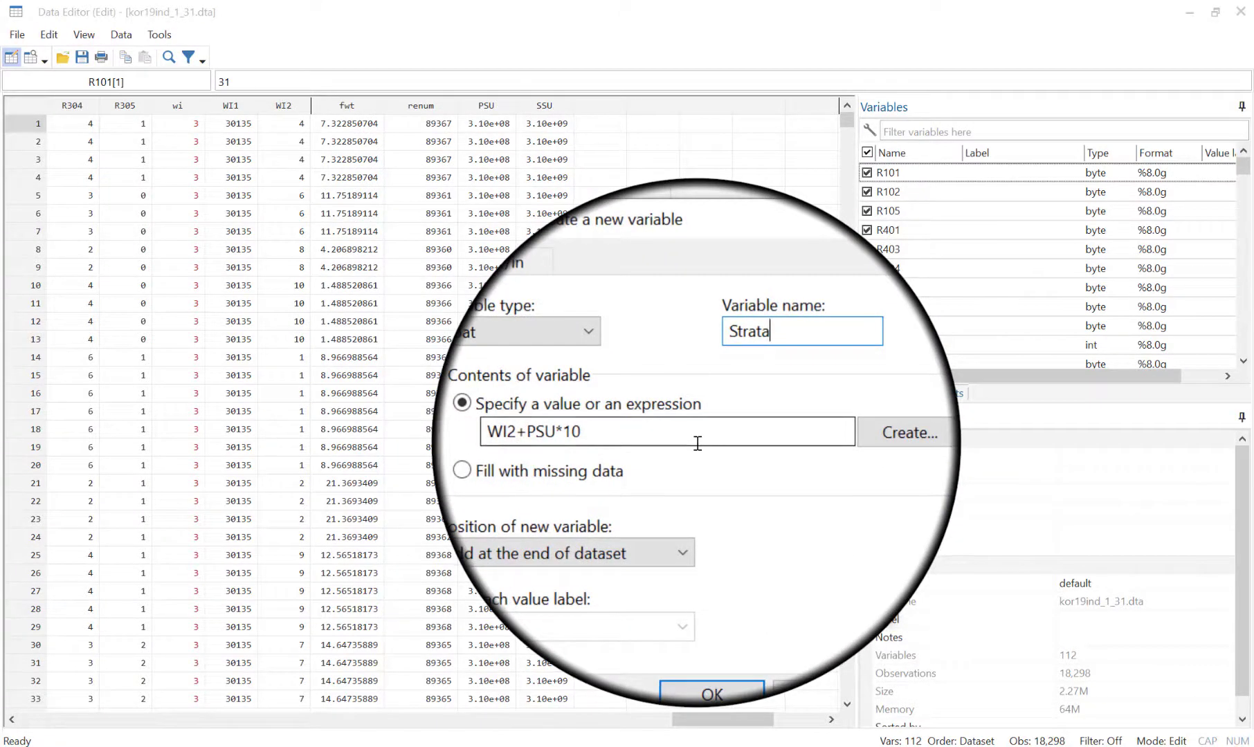
Replace the new variable's expression with R105+R102*10+R101*1000
click(698, 443)
key(BackSpace)
key(BackSpace)
key(BackSpace)
key(BackSpace)
key(BackSpace)
key(BackSpace)
key(BackSpace)
key(BackSpace)
key(BackSpace)
key(BackSpace)
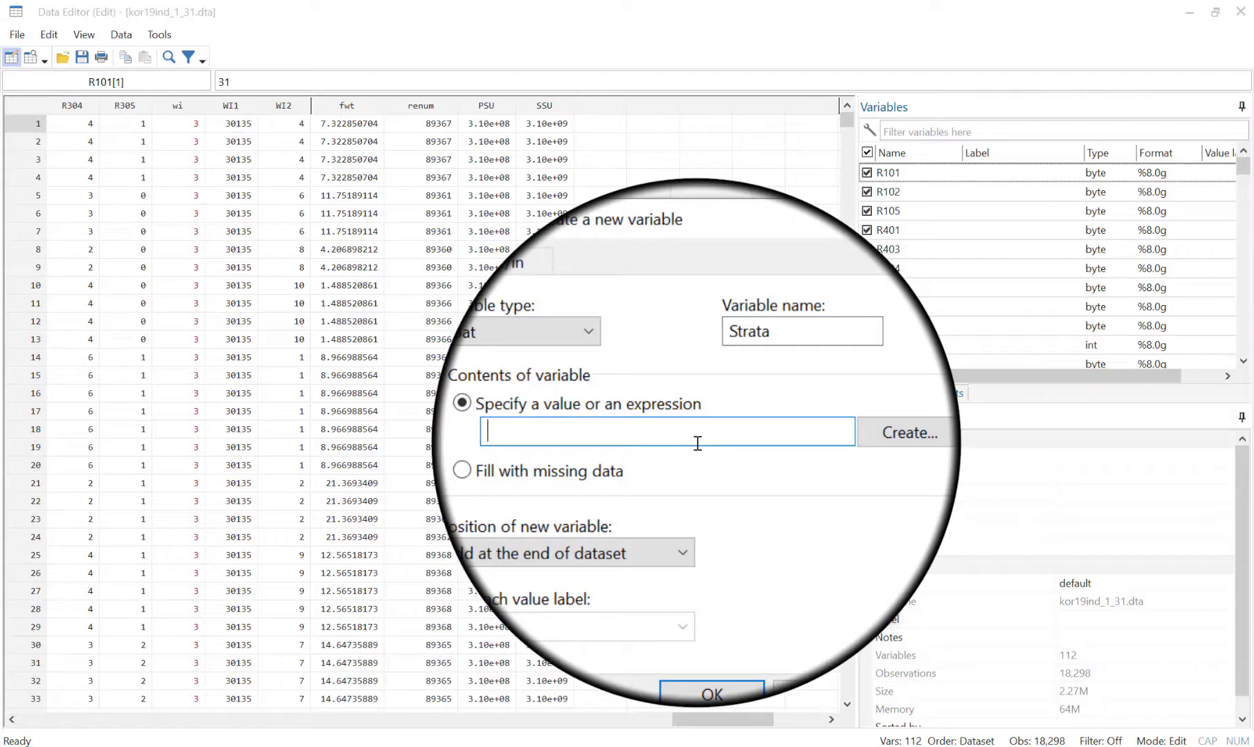
text(R105+R102)
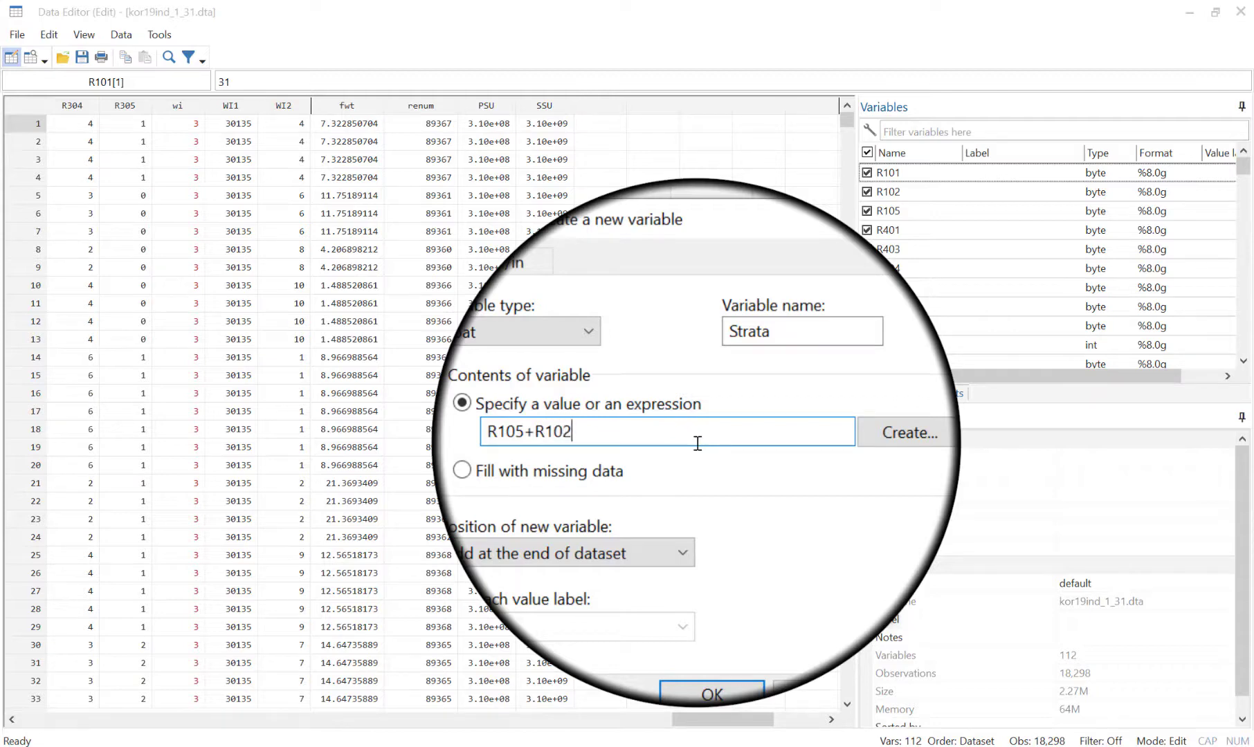
text(*10+R101*1000)
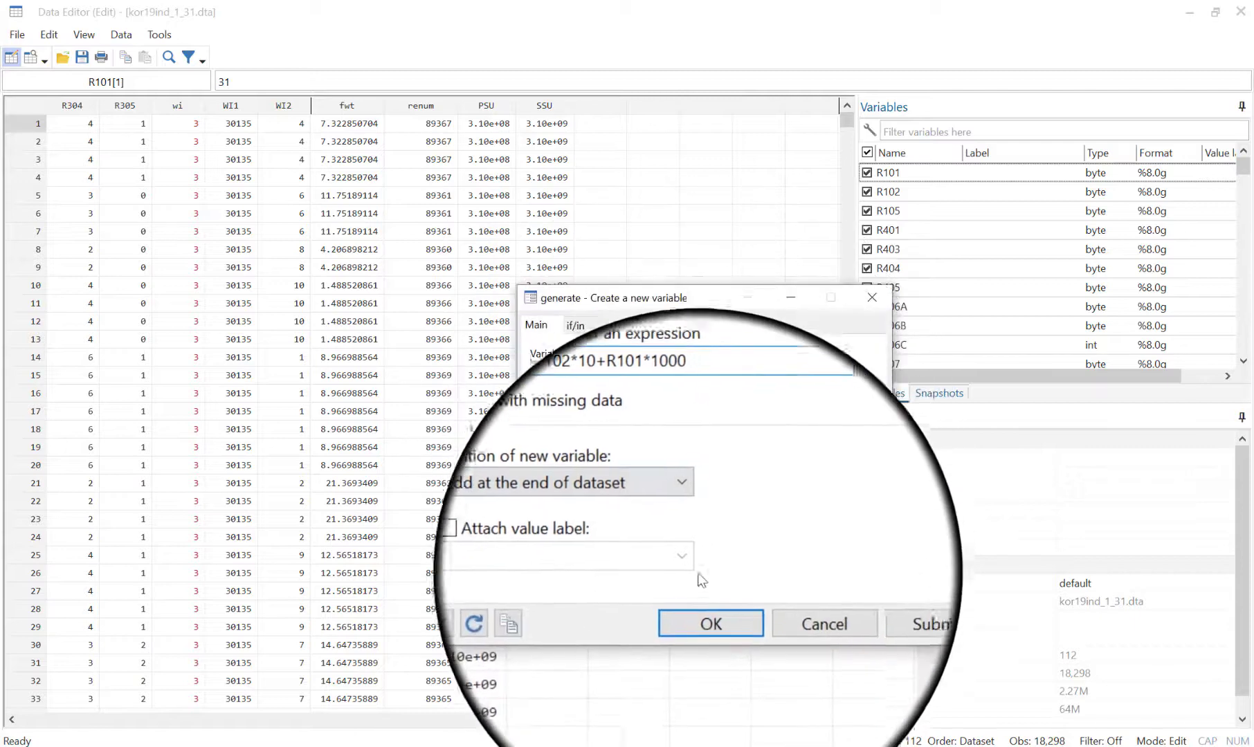
Set the Strata variable's type to int, create it, and check its column in the dataset
click(621, 380)
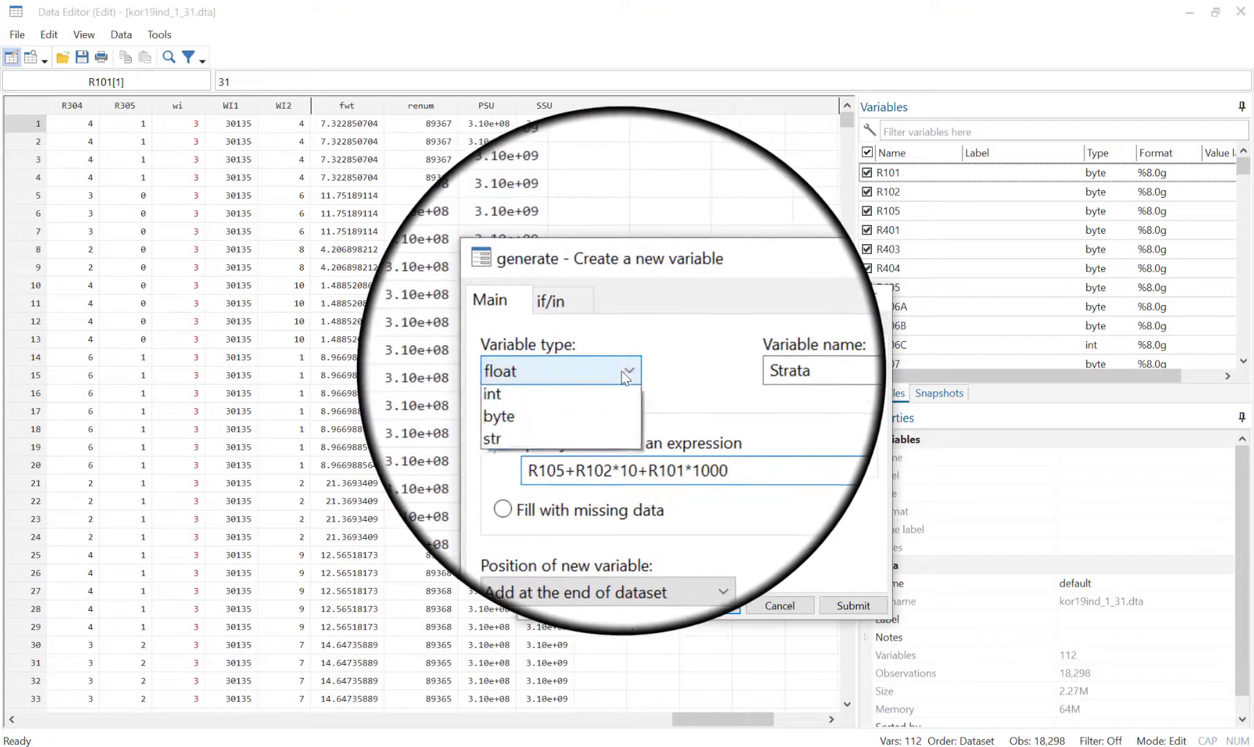
click(596, 436)
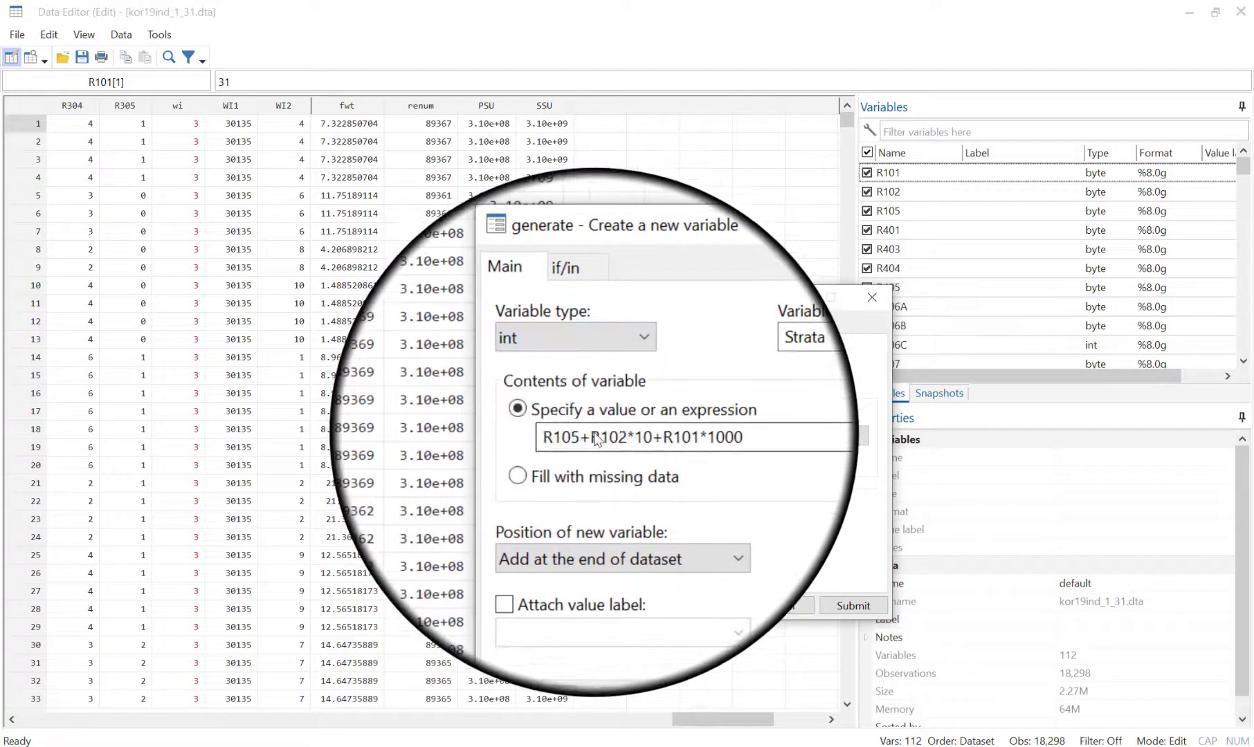
click(707, 613)
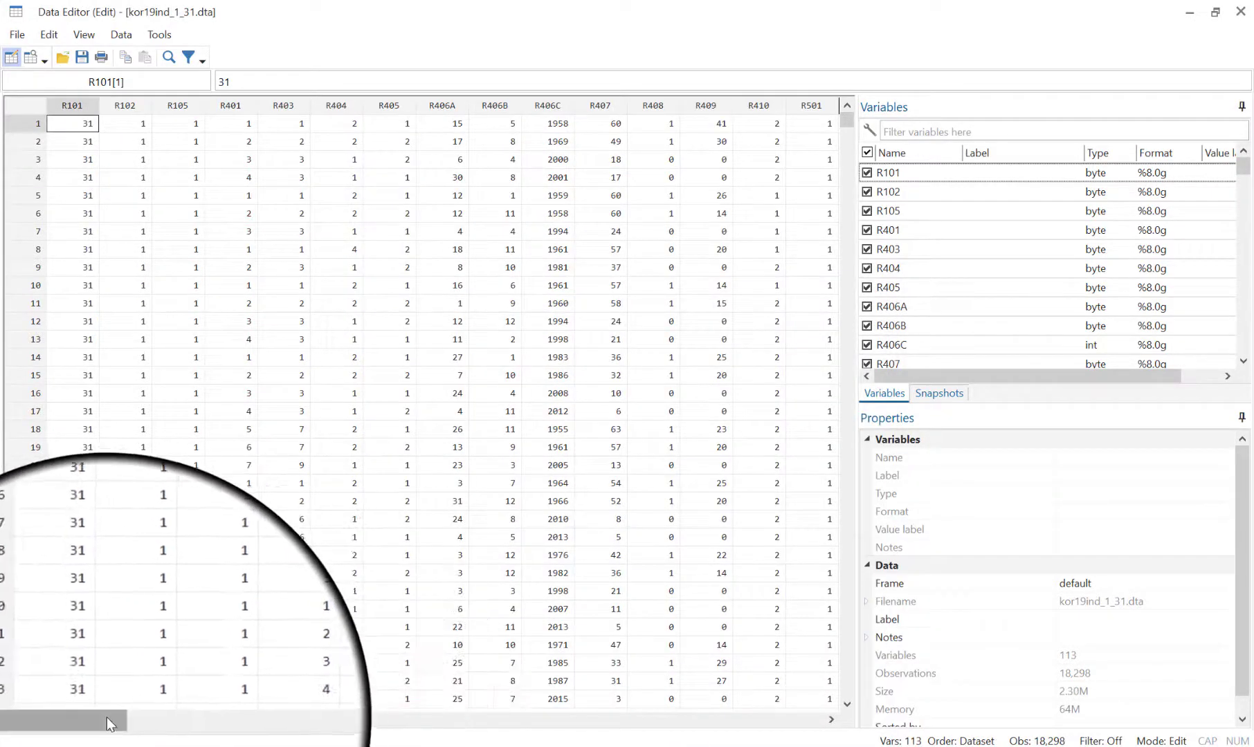
drag(104, 720, 765, 713)
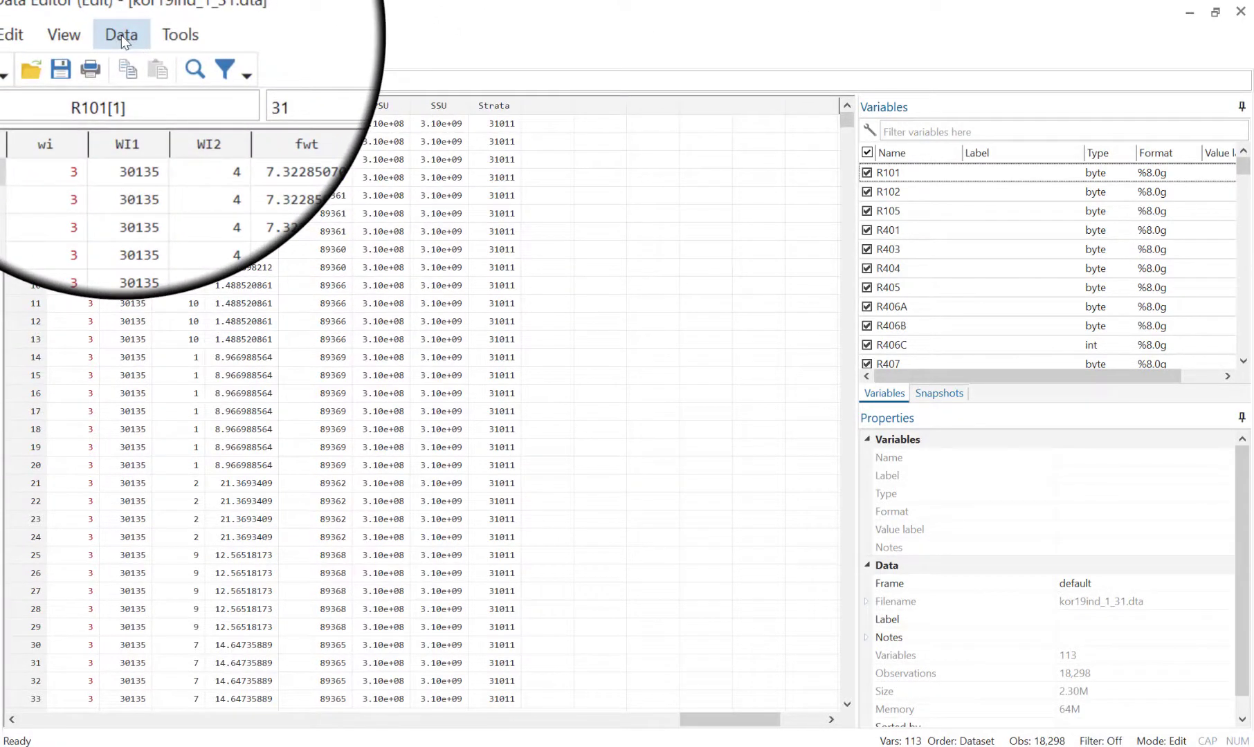
Set up a categorical recode of variable R612 with the rules 1=100 and else=0
click(122, 36)
mouse_move(208, 98)
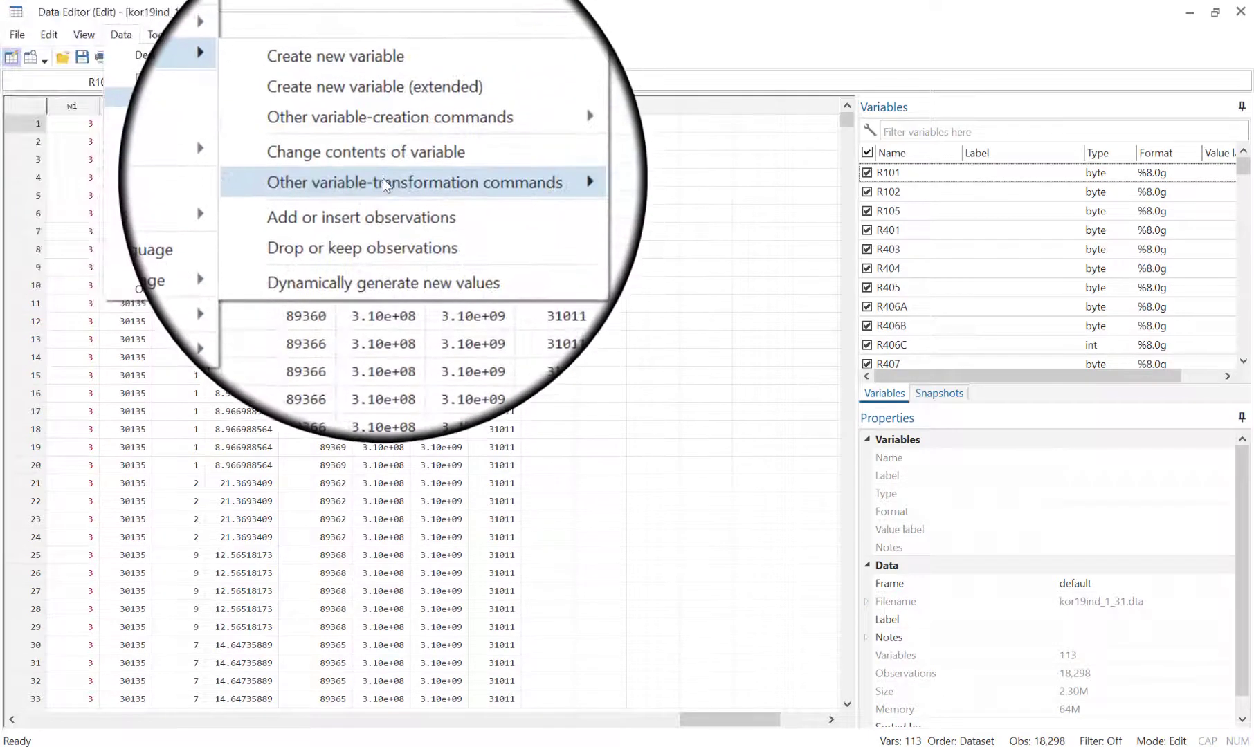
mouse_move(383, 181)
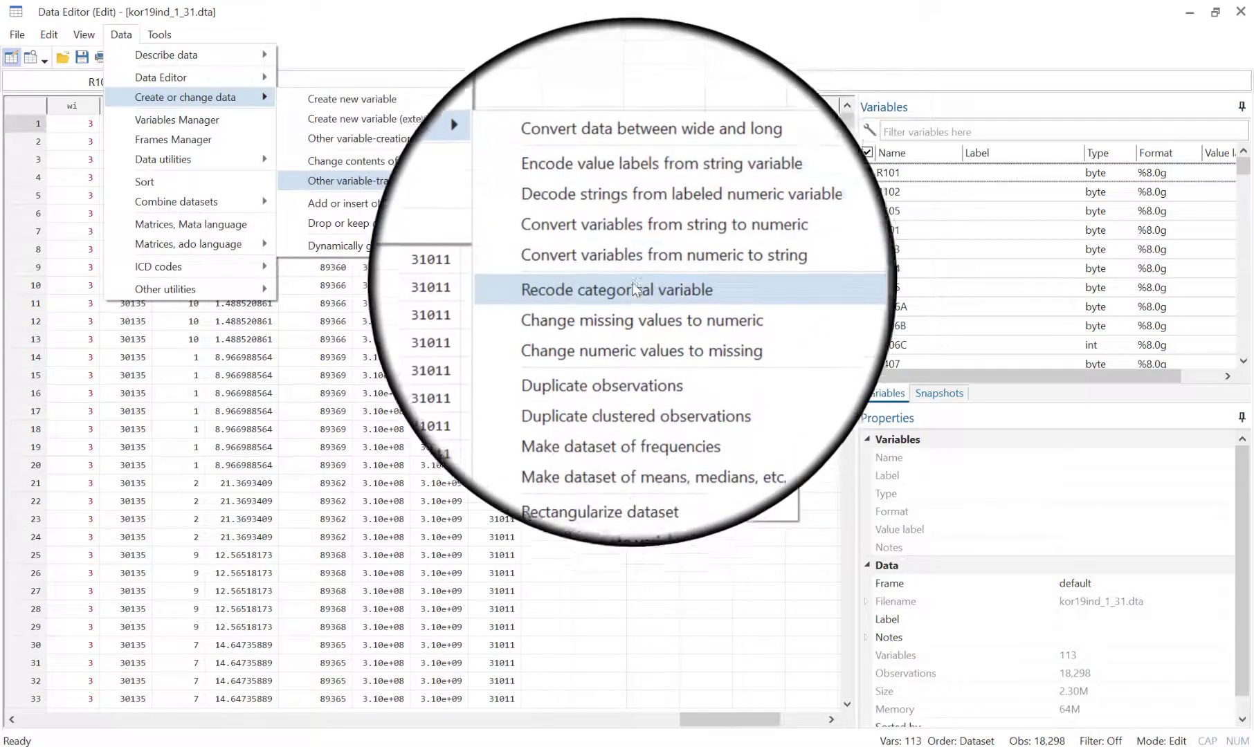
click(623, 287)
text(R)
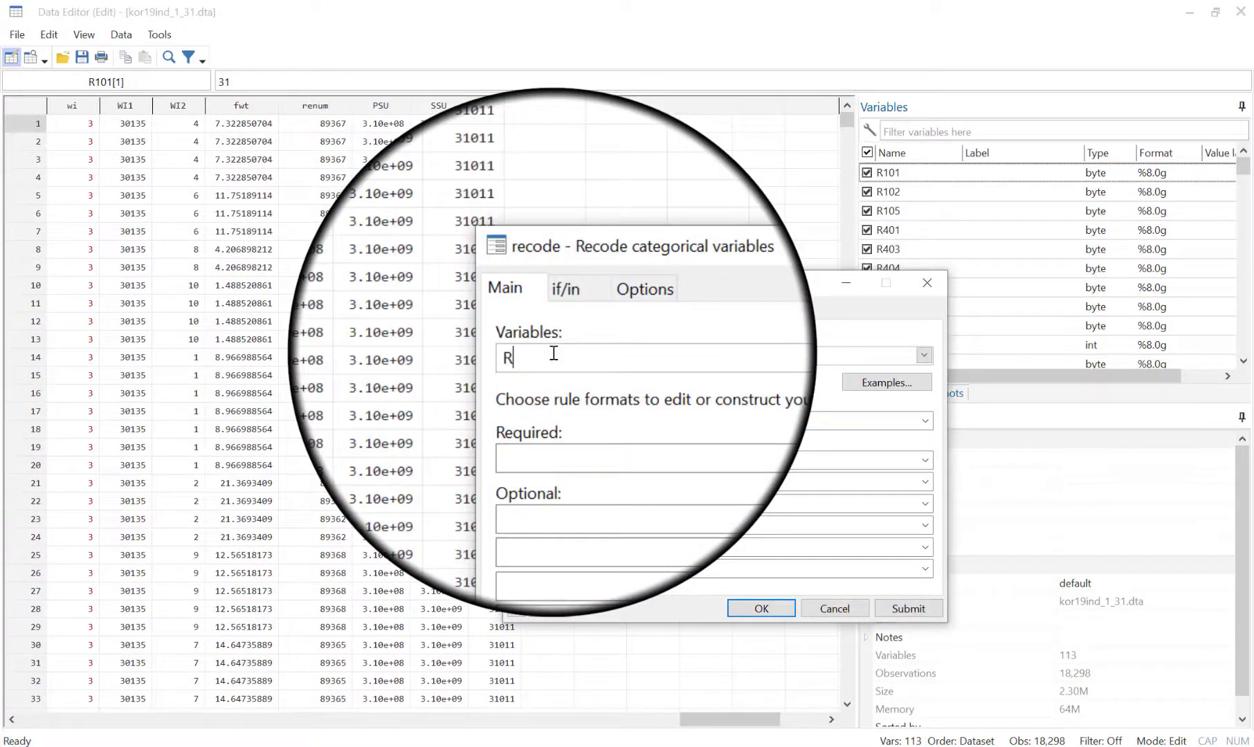
text(612)
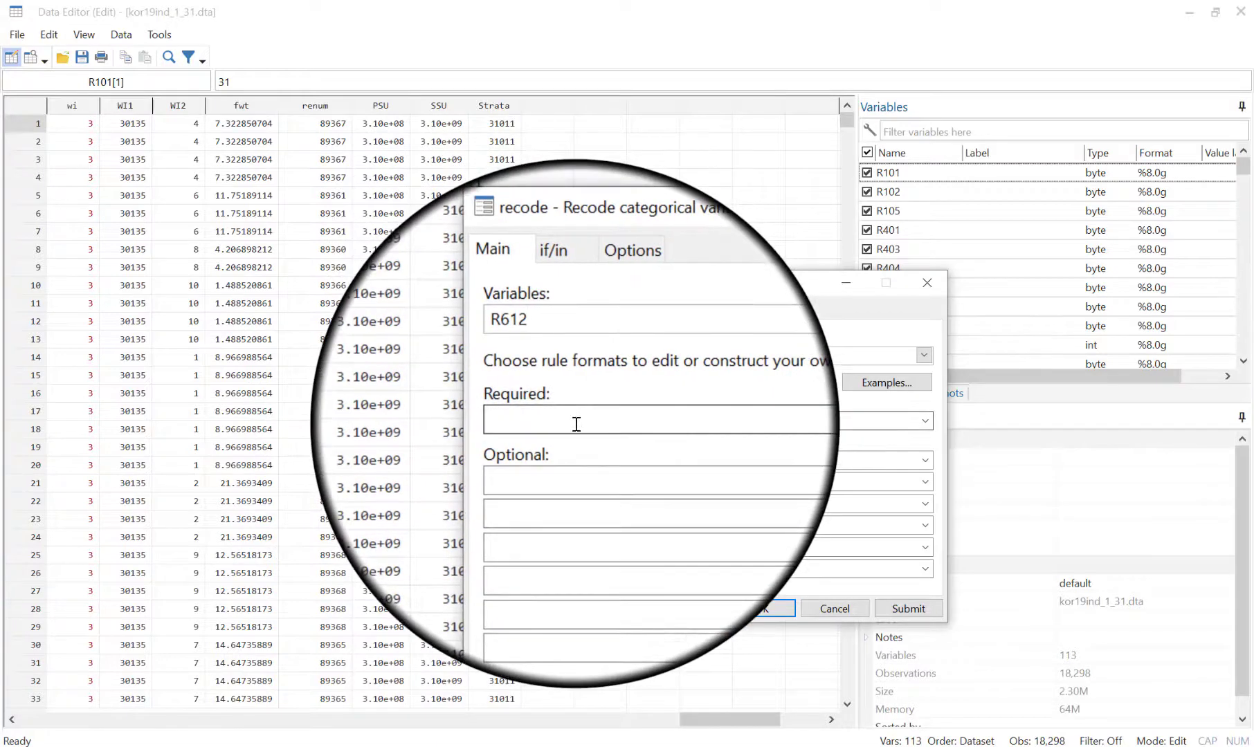
click(576, 424)
text((1)
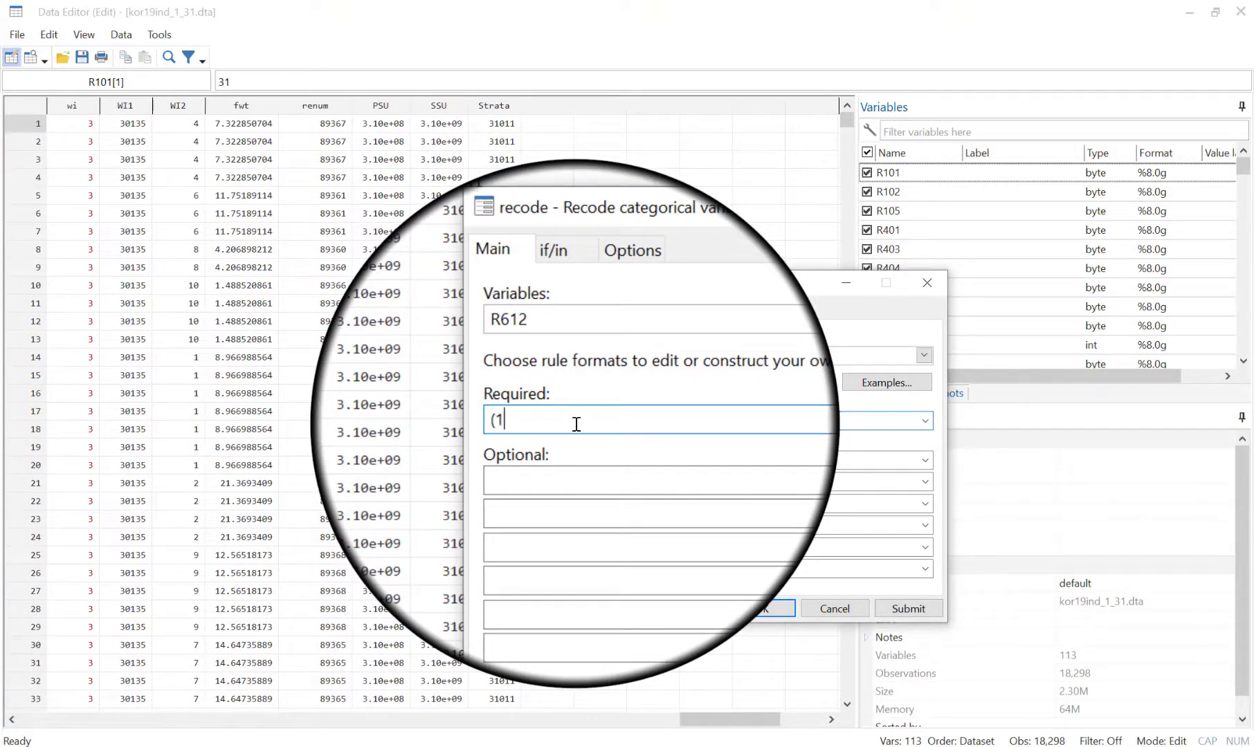
text(=100) (else=0)
Generate the R612 recode as a new variable named ParSek and check its column in the dataset
click(562, 313)
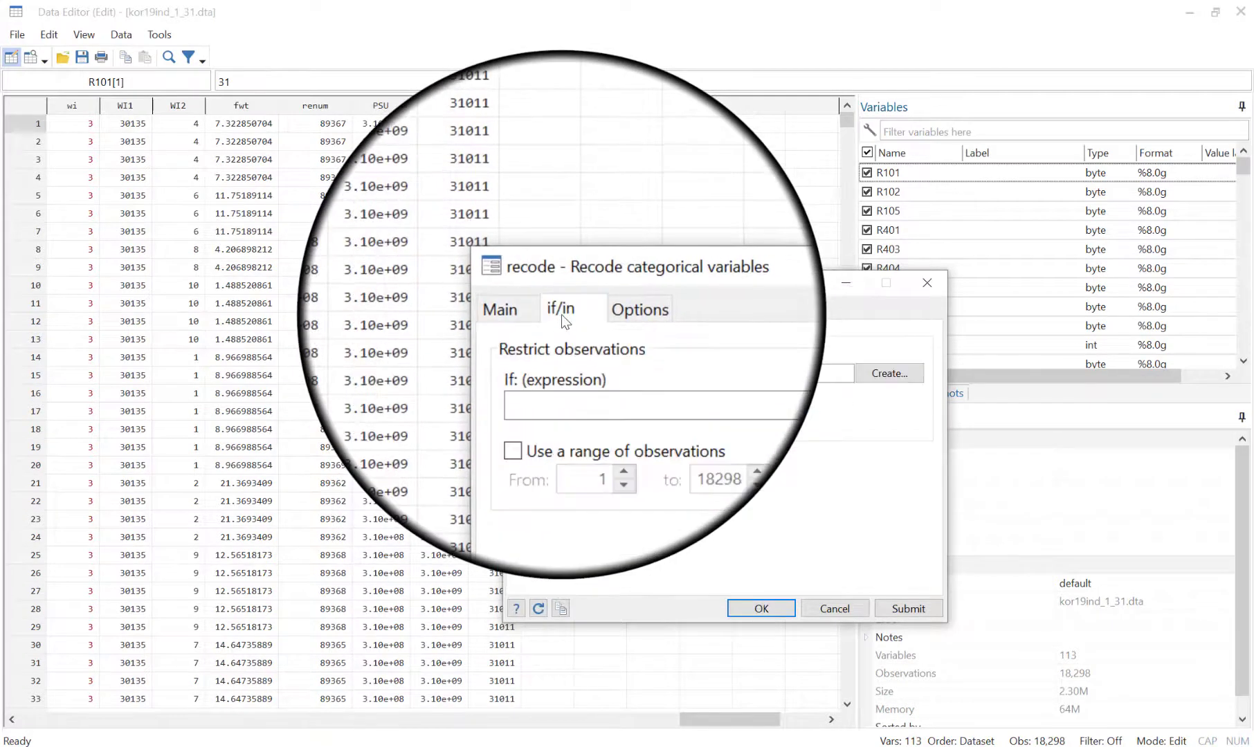
click(609, 314)
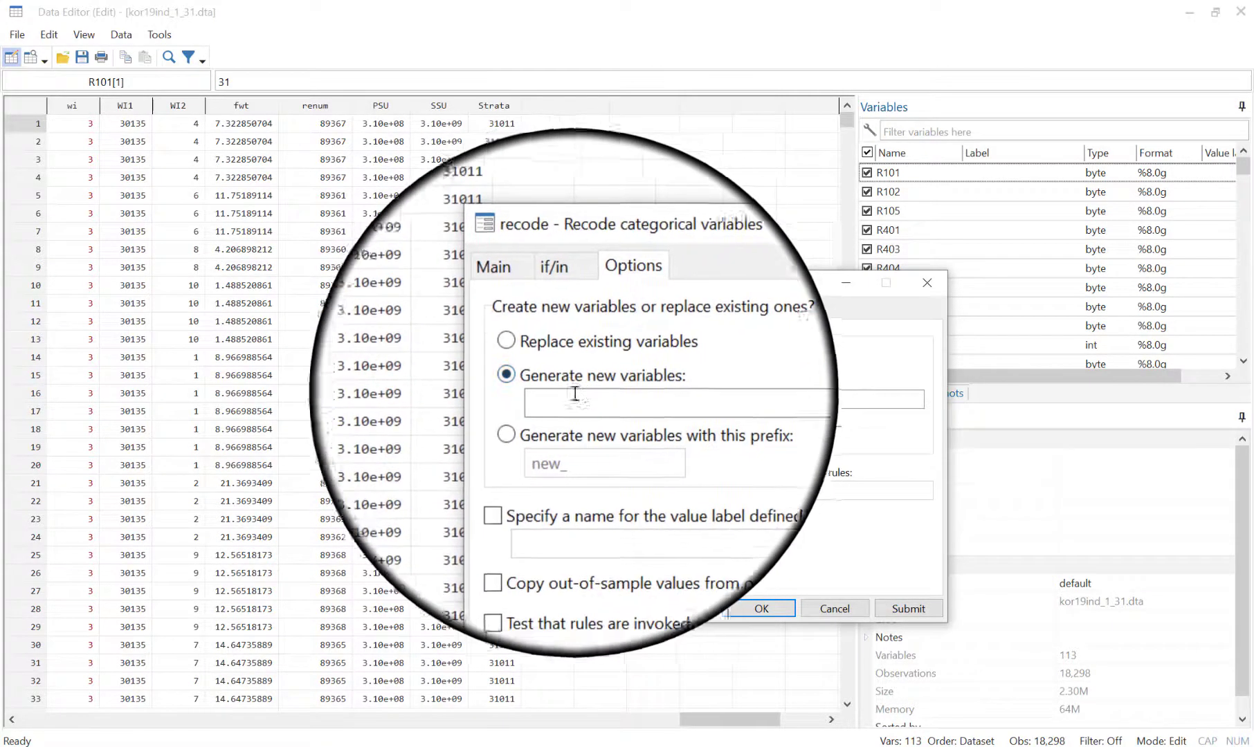
click(550, 360)
click(551, 381)
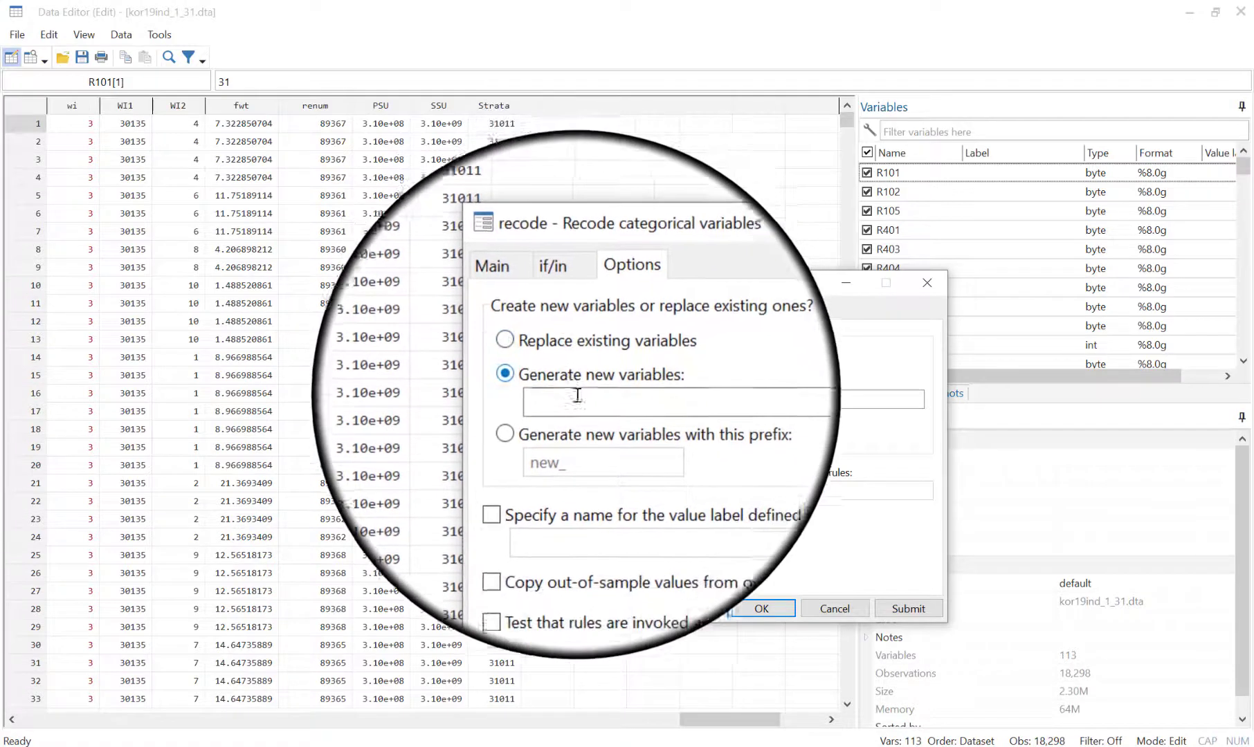
click(578, 397)
text(Par)
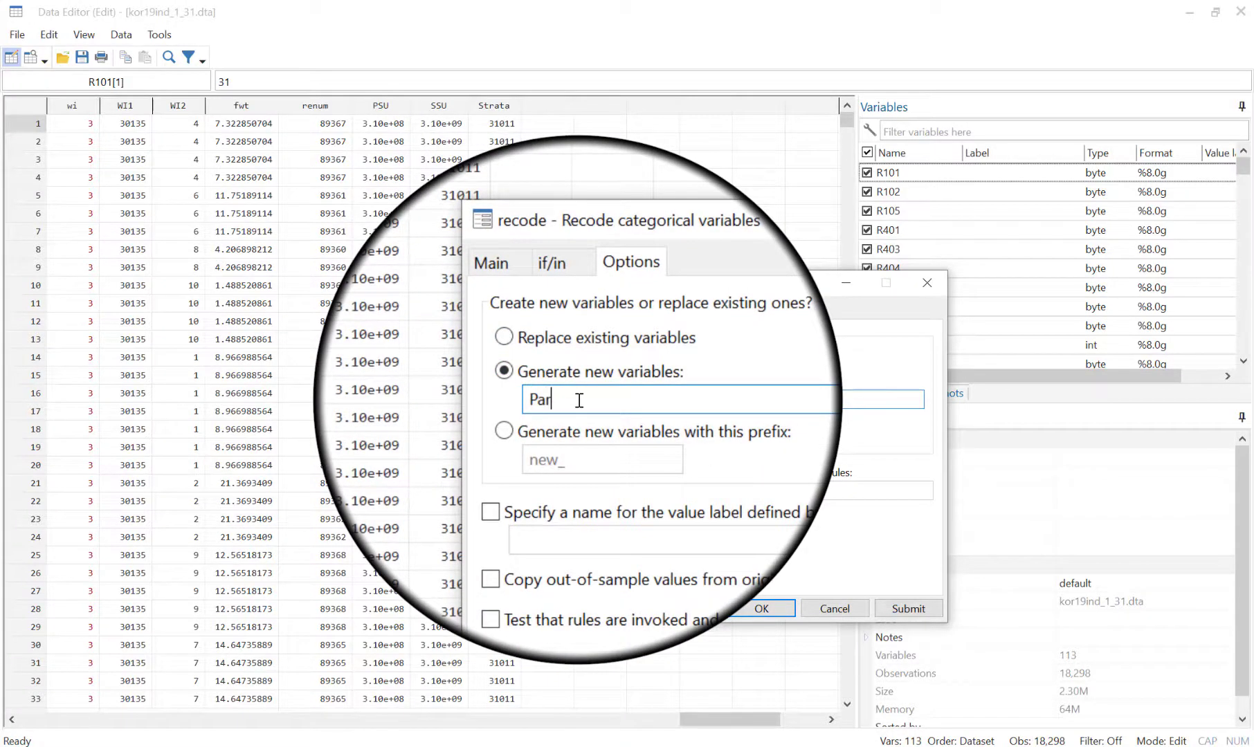
text(Sek)
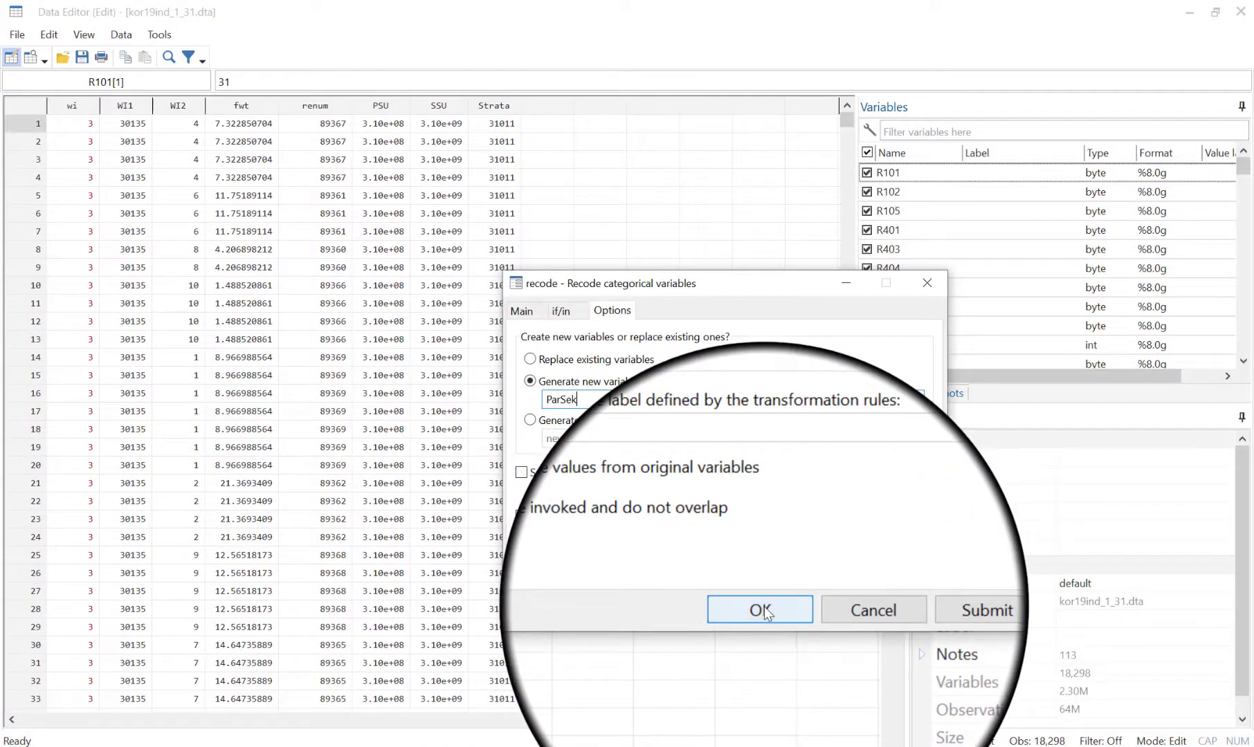
click(761, 611)
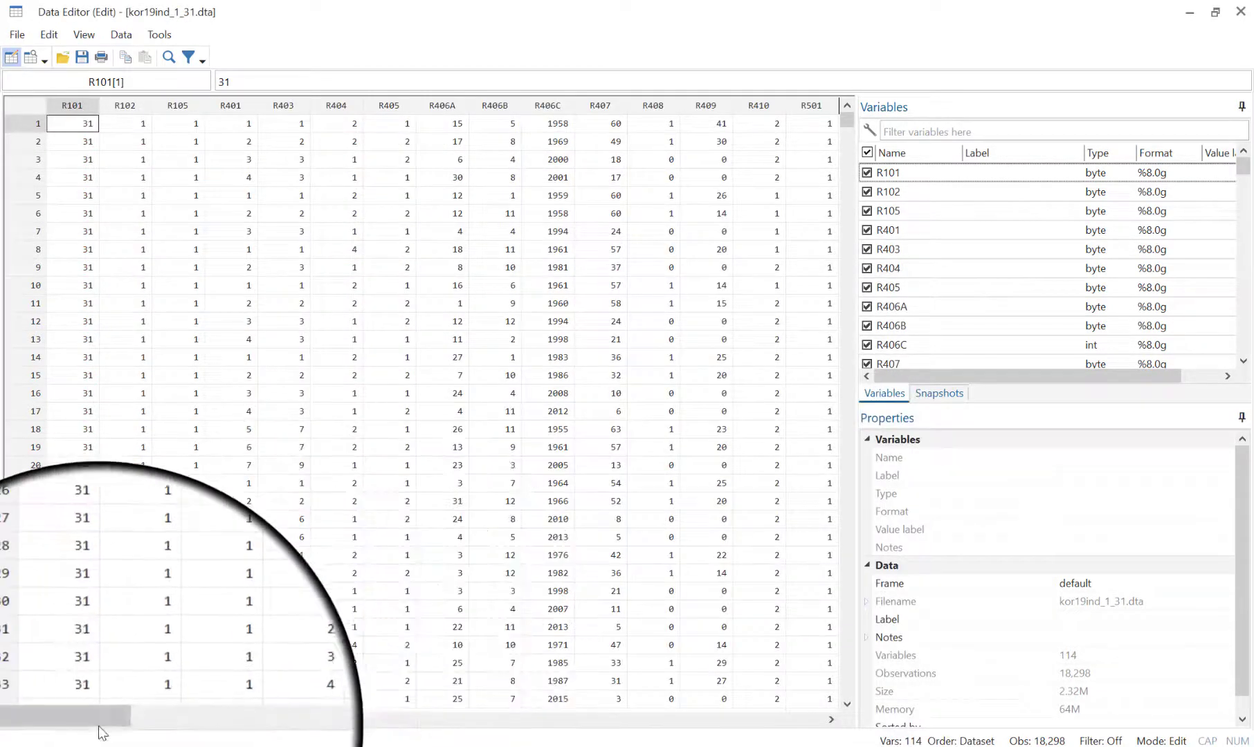
drag(128, 726, 747, 713)
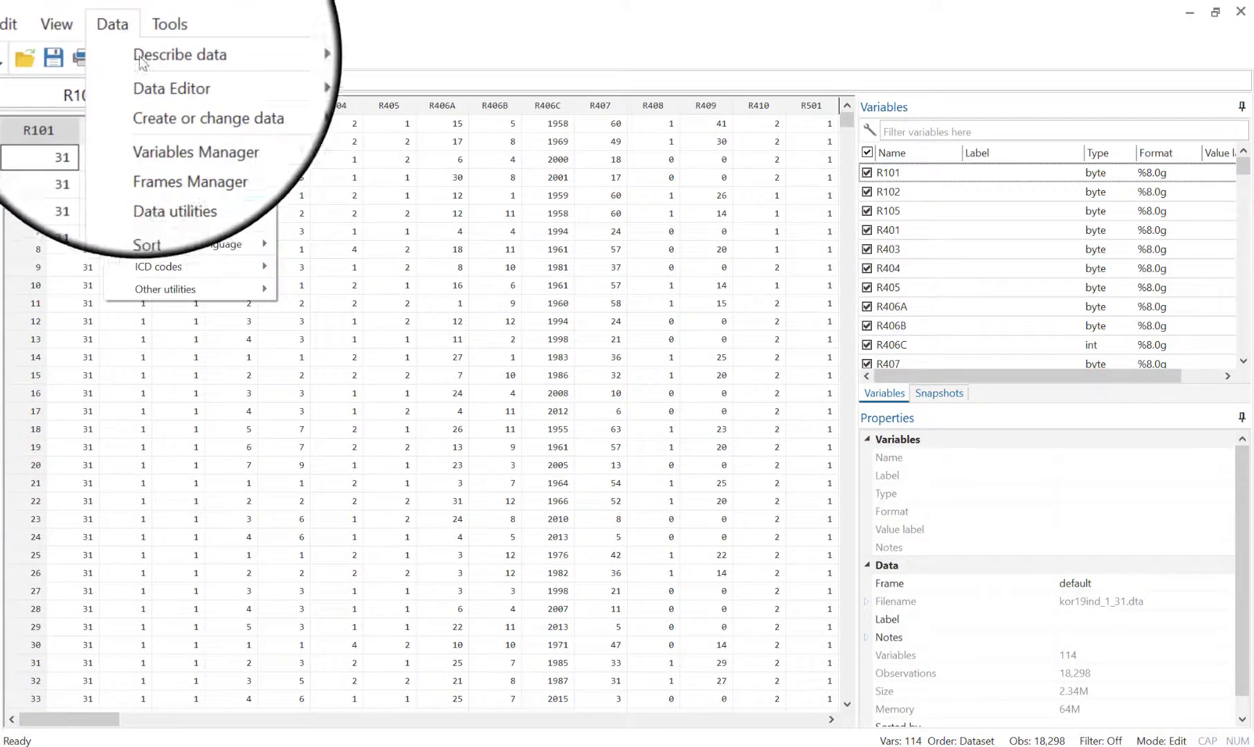
Begin another categorical recode of R612 and name the new variable ParSek2
mouse_move(210, 161)
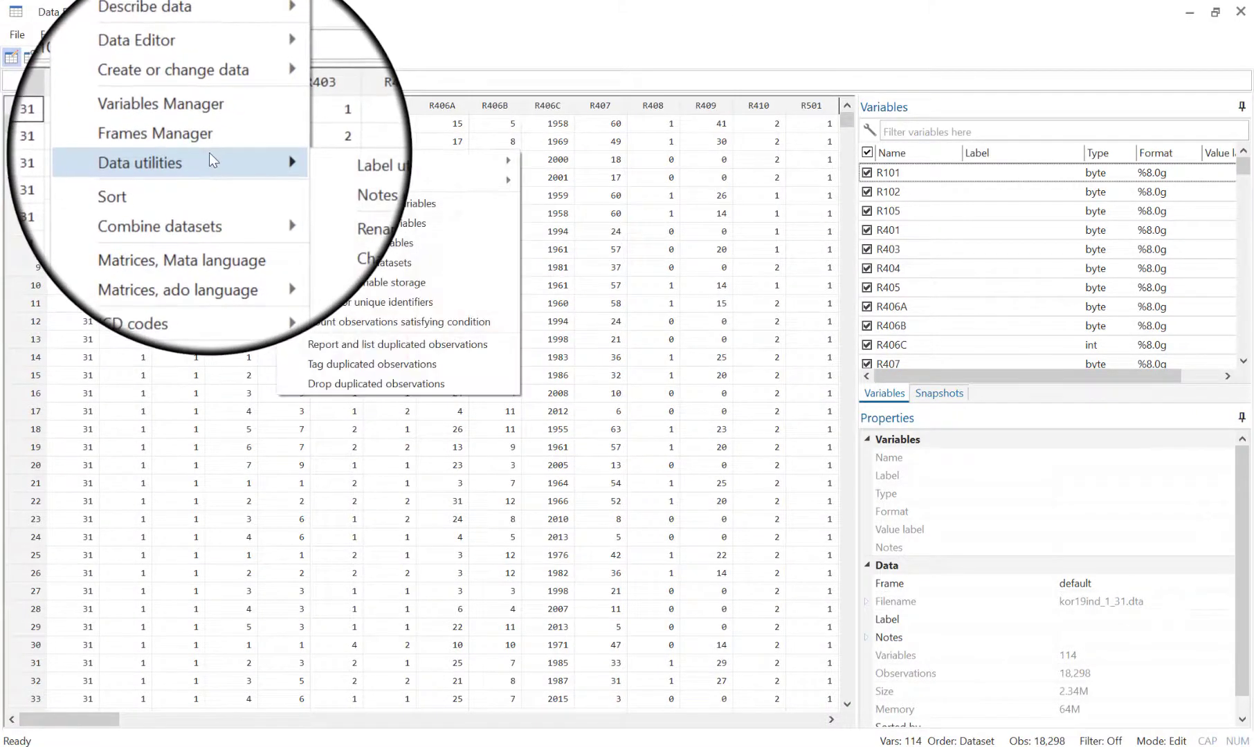
mouse_move(208, 101)
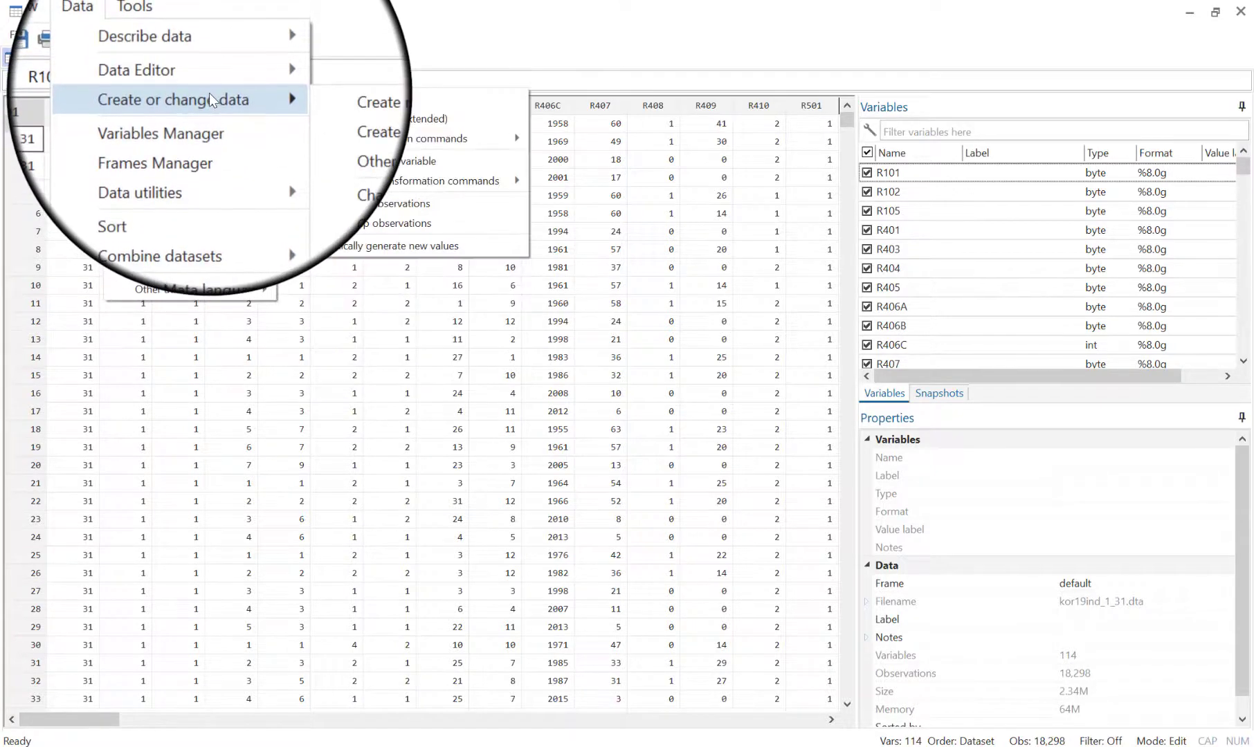
mouse_move(374, 180)
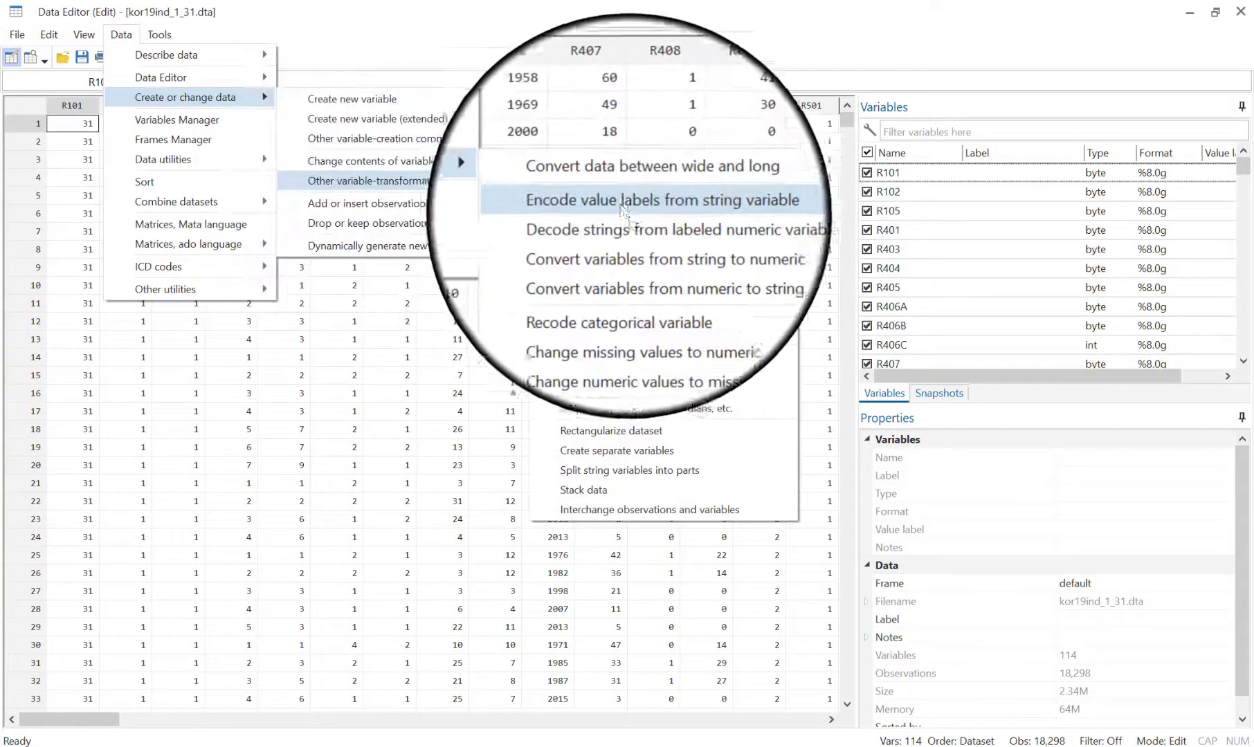
click(631, 300)
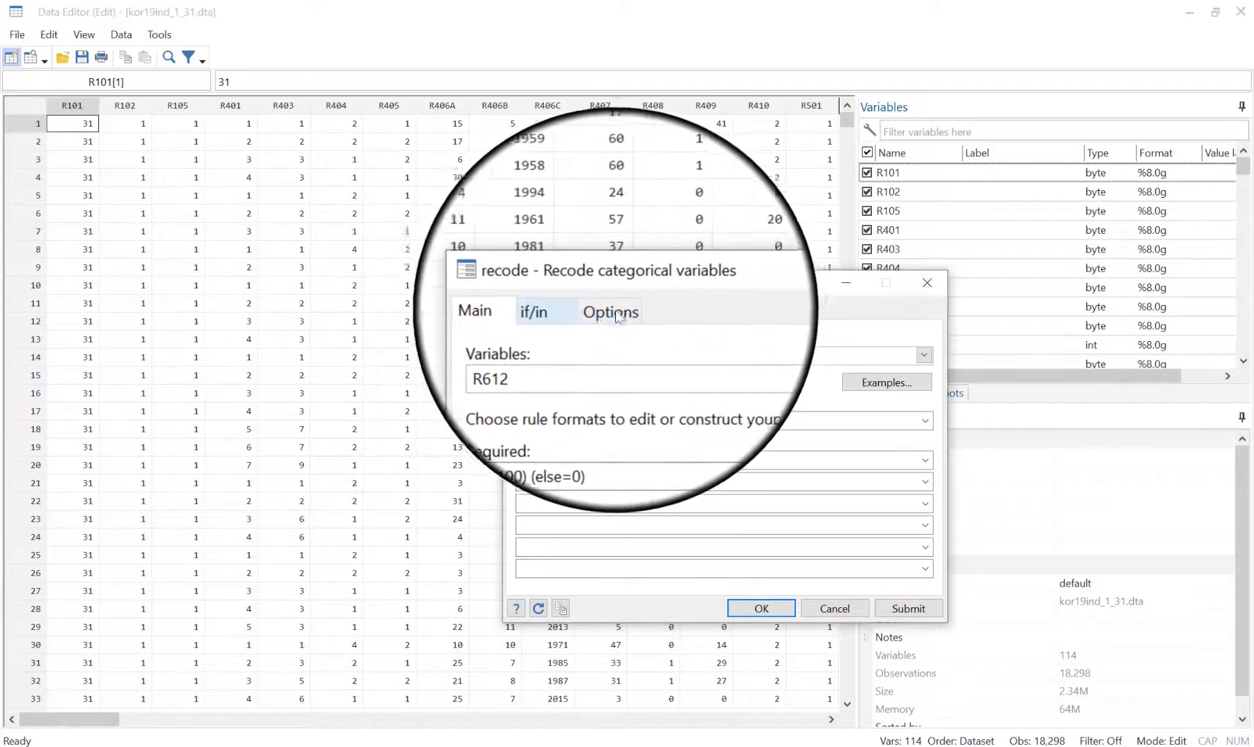
click(623, 312)
click(629, 400)
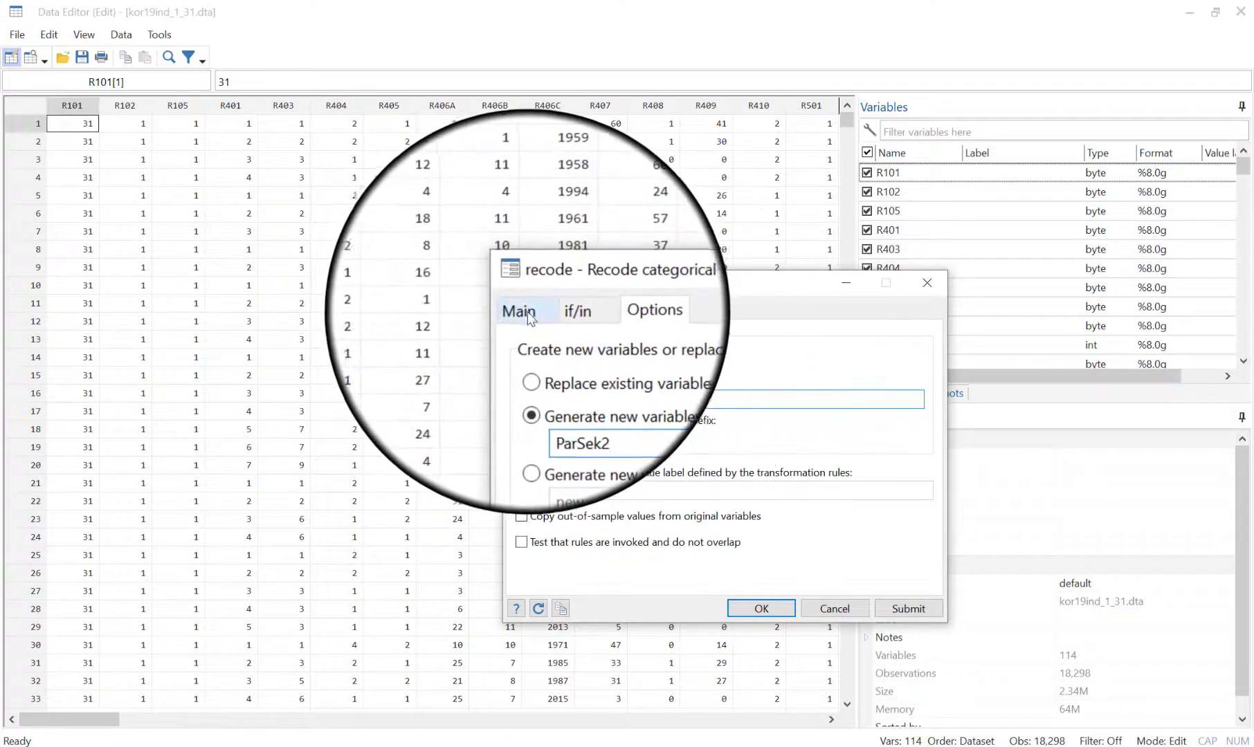
Set the recode rules to 2=100 and else=0, run the recode, and check the ParSek2 column
click(521, 309)
triple_click(536, 421)
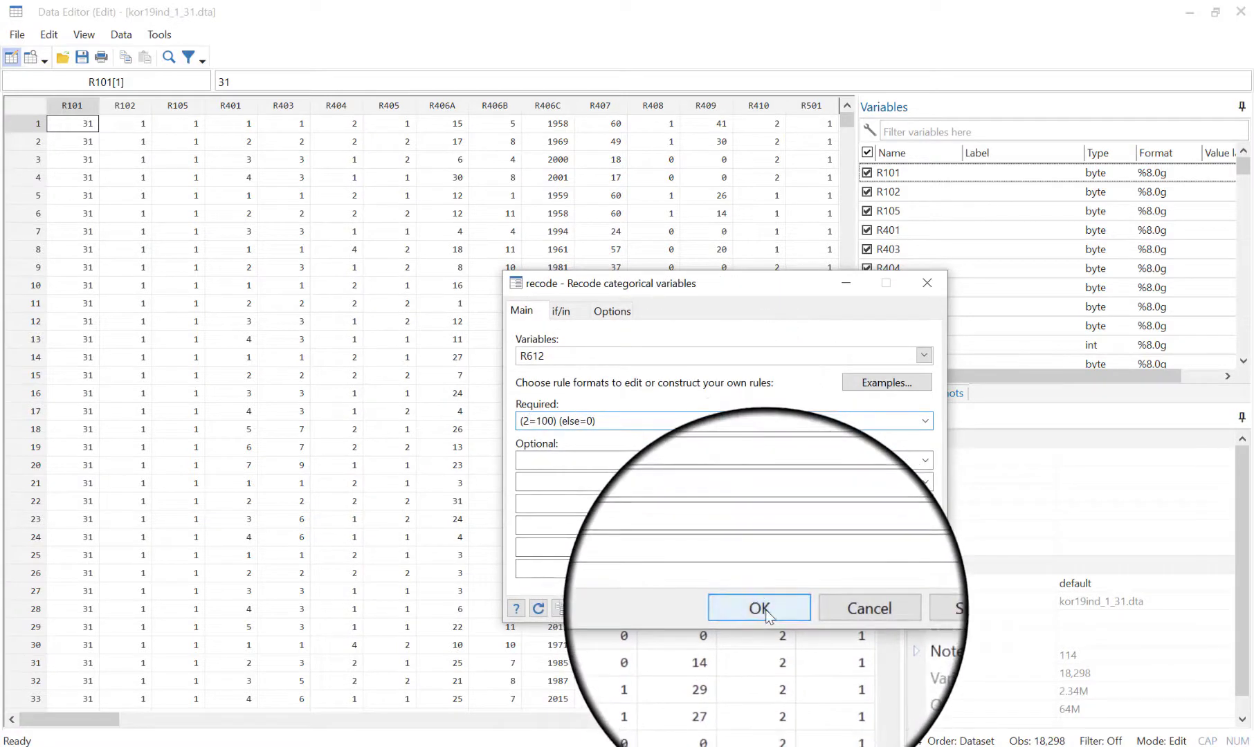
click(766, 613)
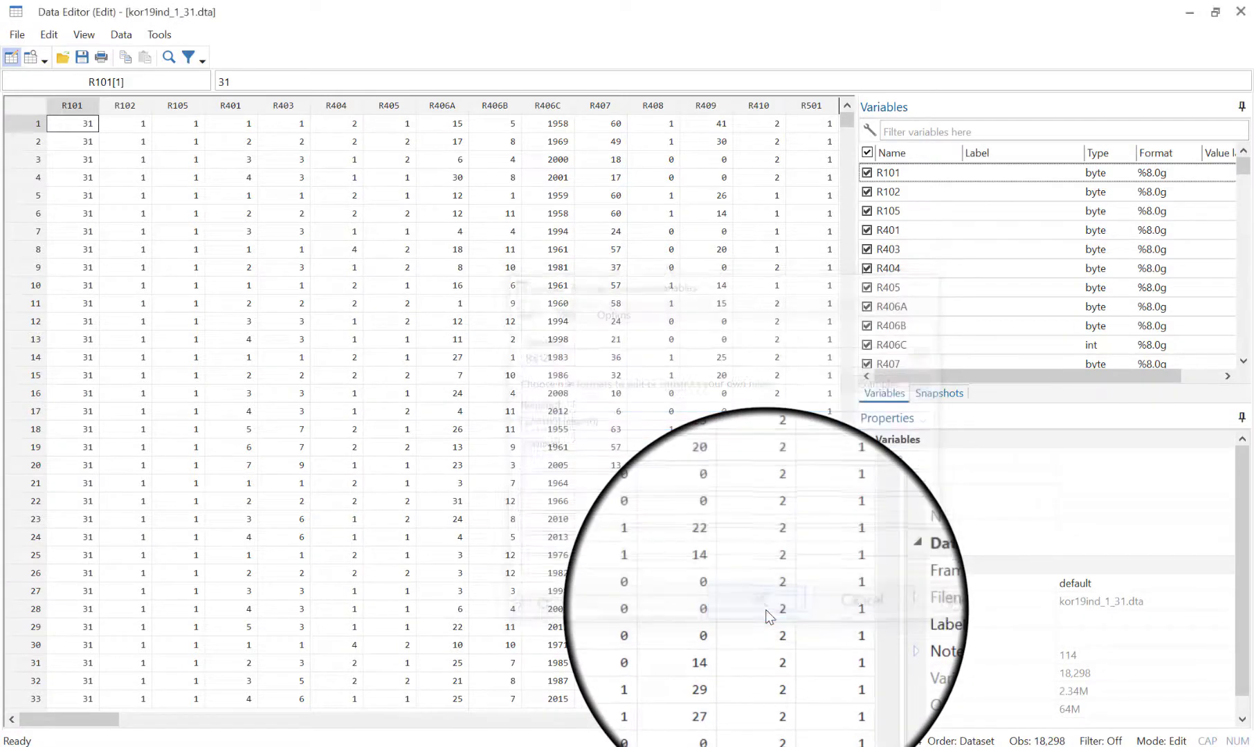
drag(88, 718, 740, 713)
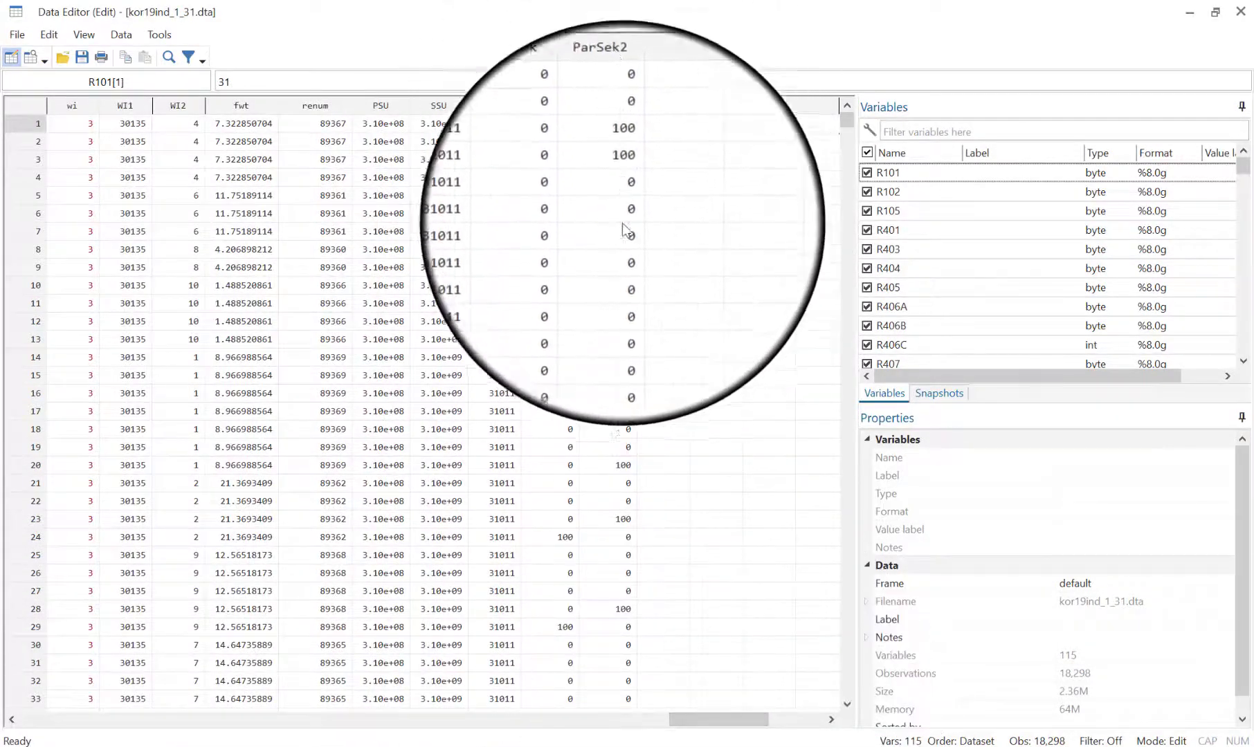
Begin a third categorical recode of R612 and name the new variable ParSek3
key(ctrl+Home)
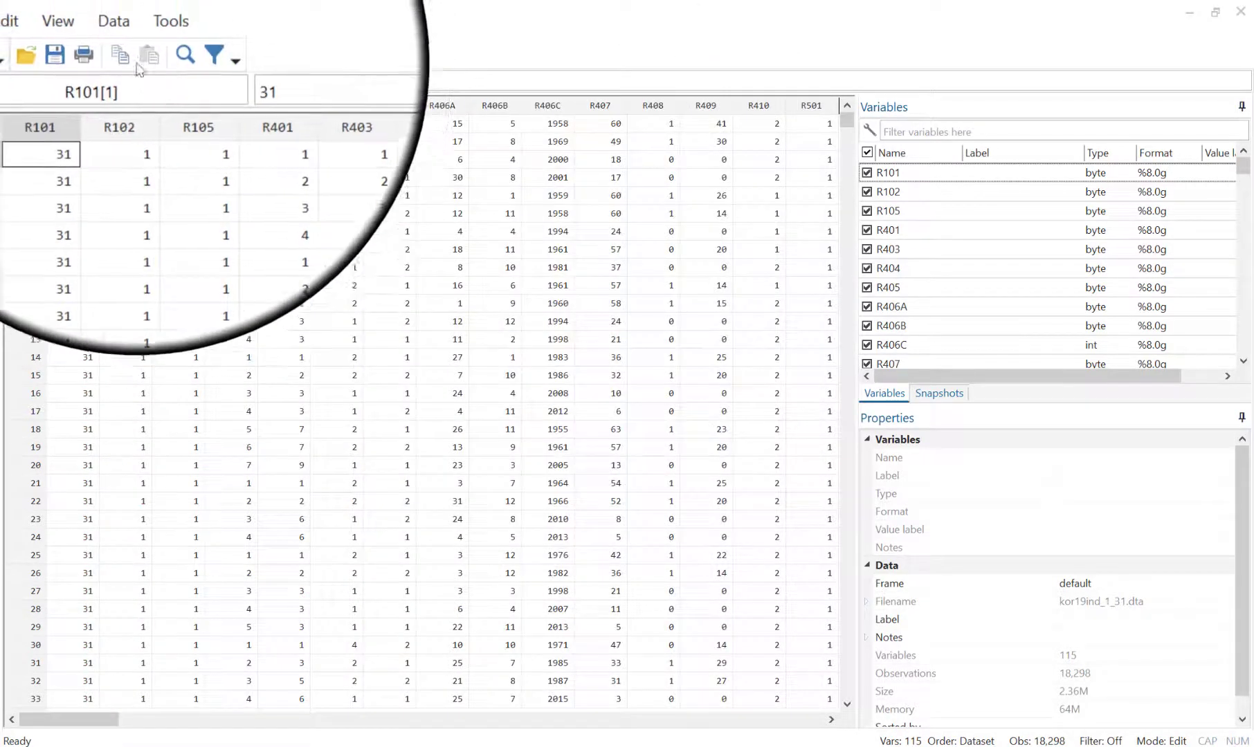
click(122, 36)
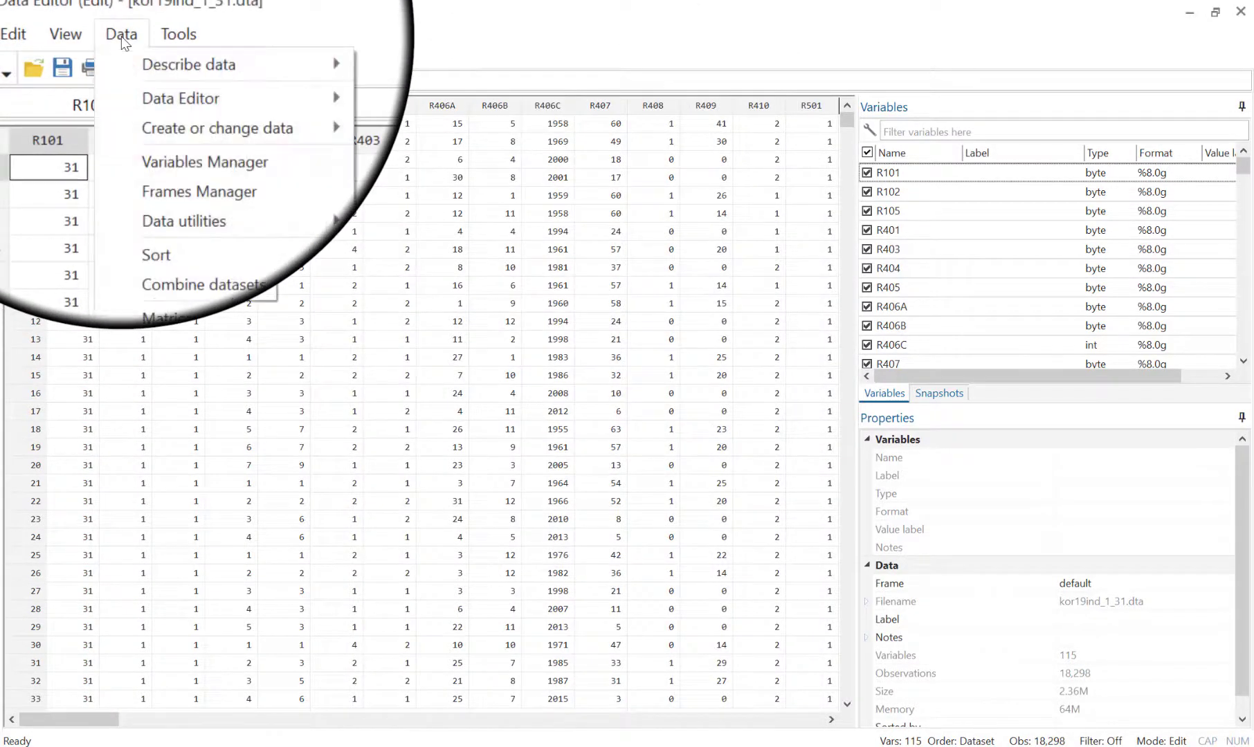
mouse_move(175, 104)
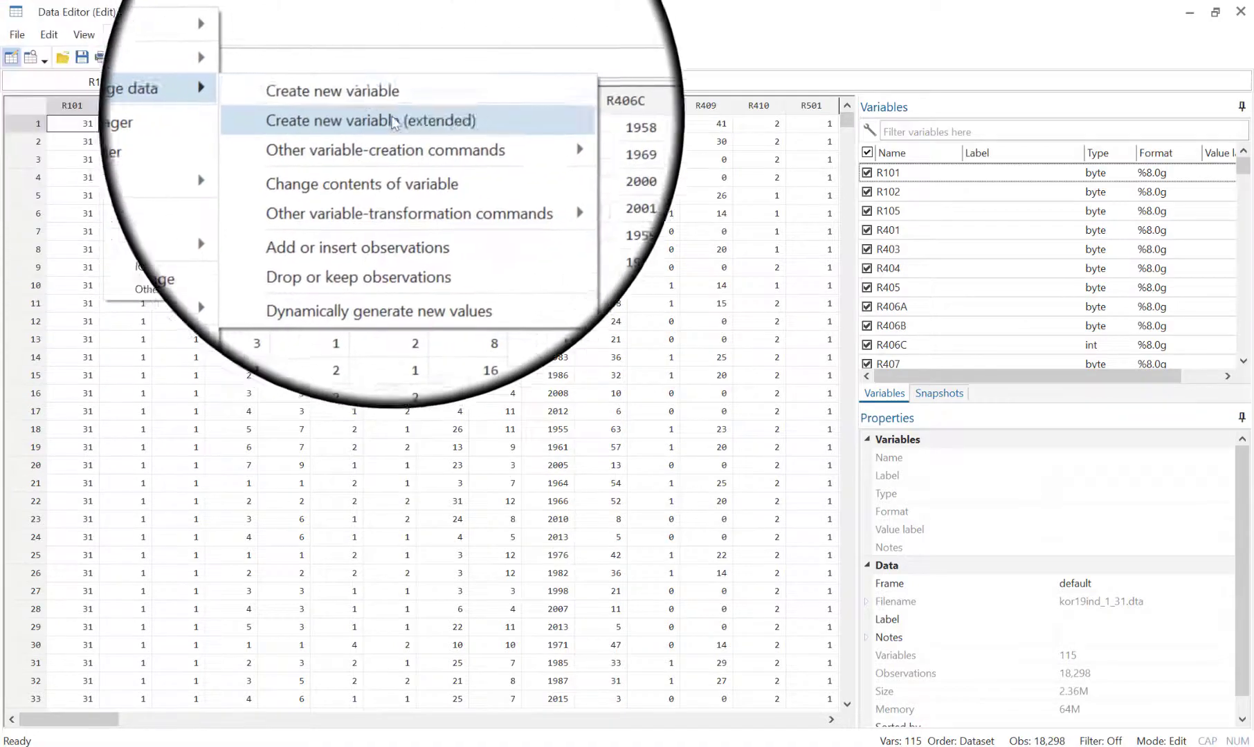
mouse_move(419, 182)
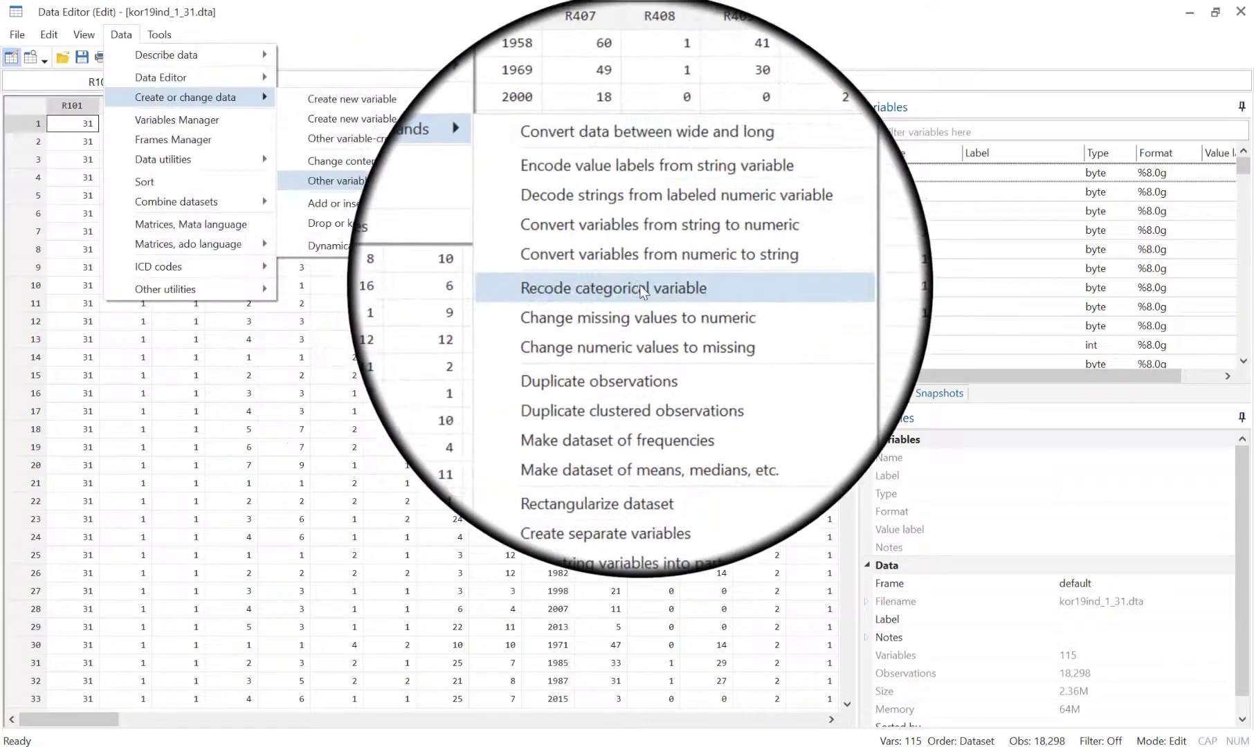
click(643, 286)
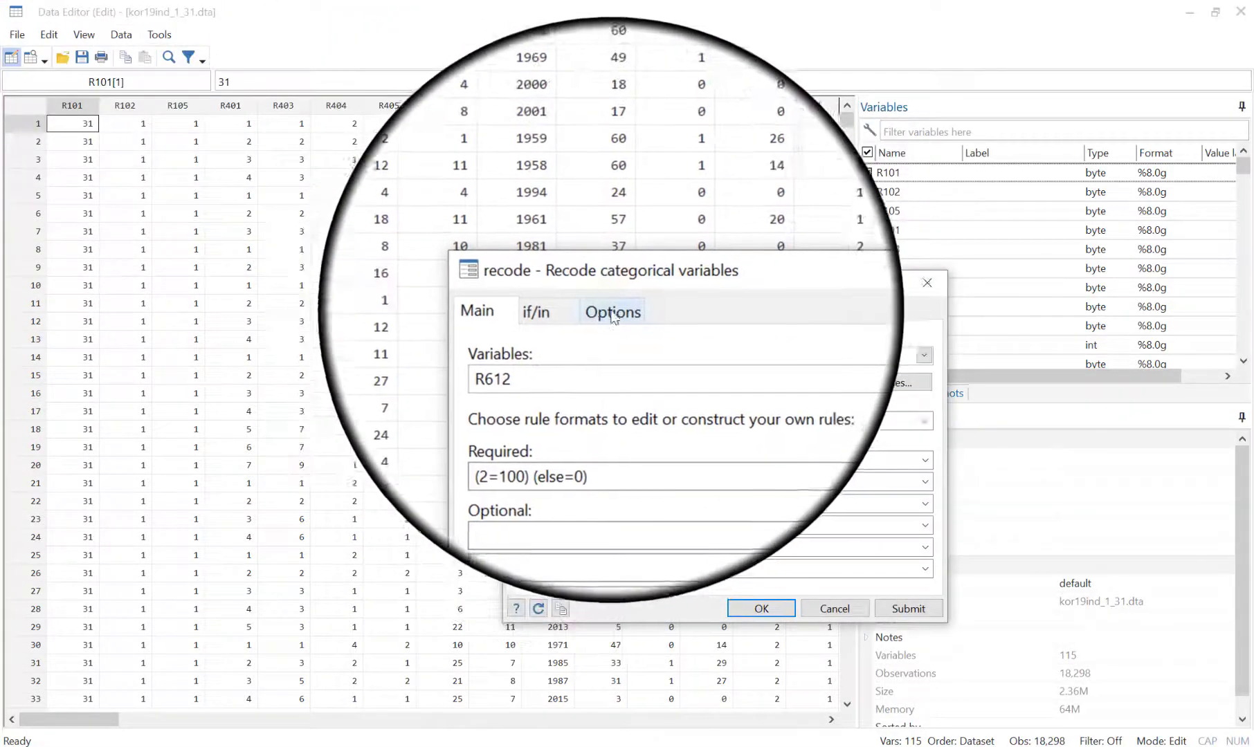
click(613, 311)
click(629, 404)
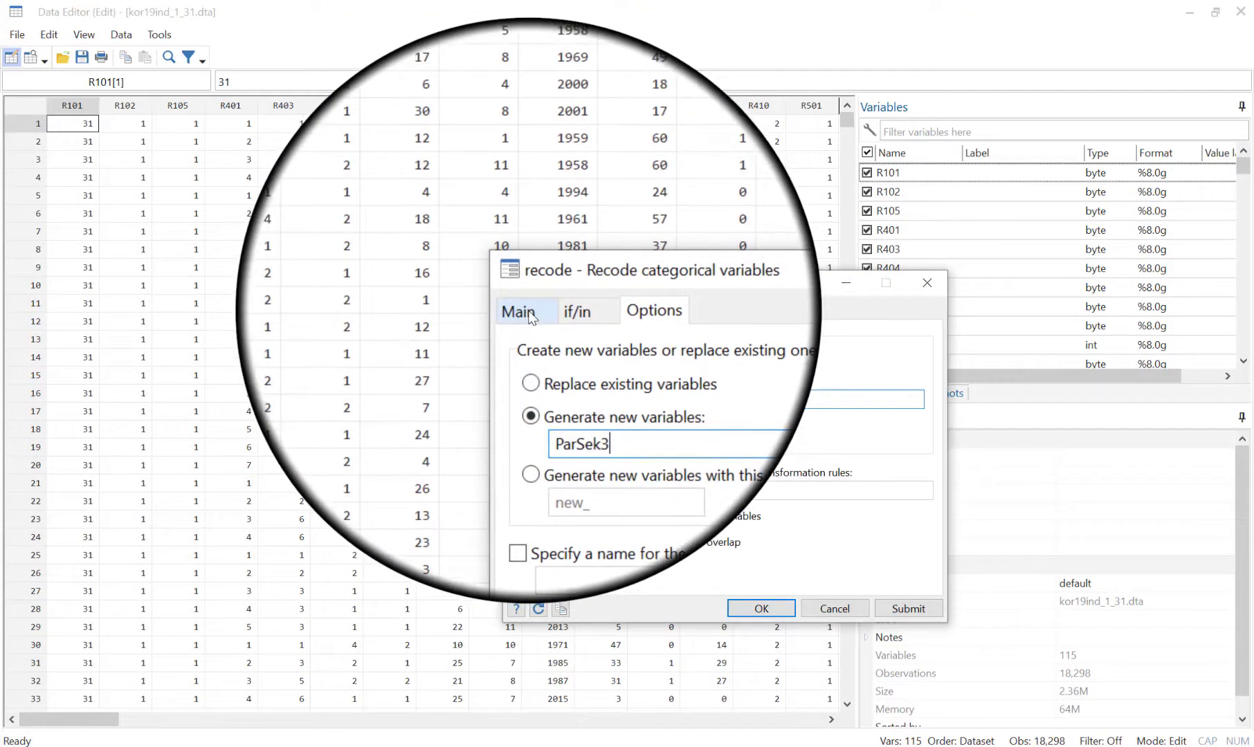
Change the first recode rule to 3=100, run the recode, and check the ParSek3 column
click(531, 317)
click(611, 426)
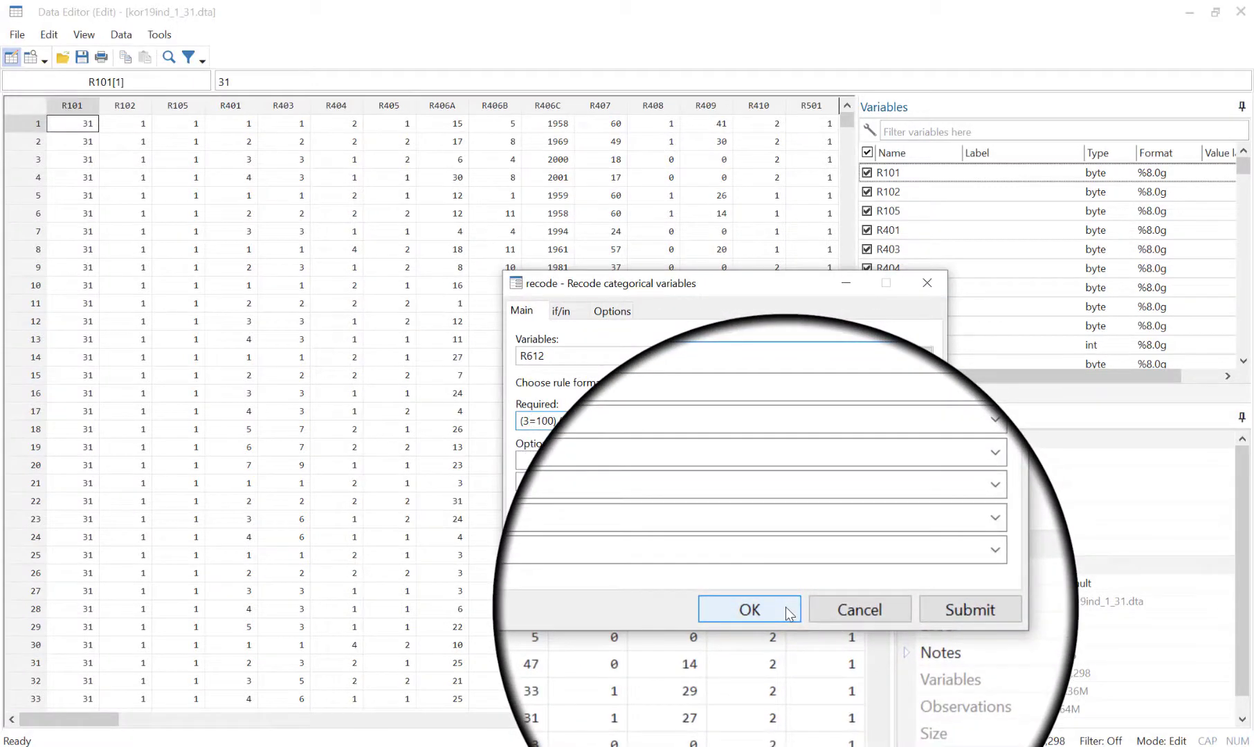
click(787, 609)
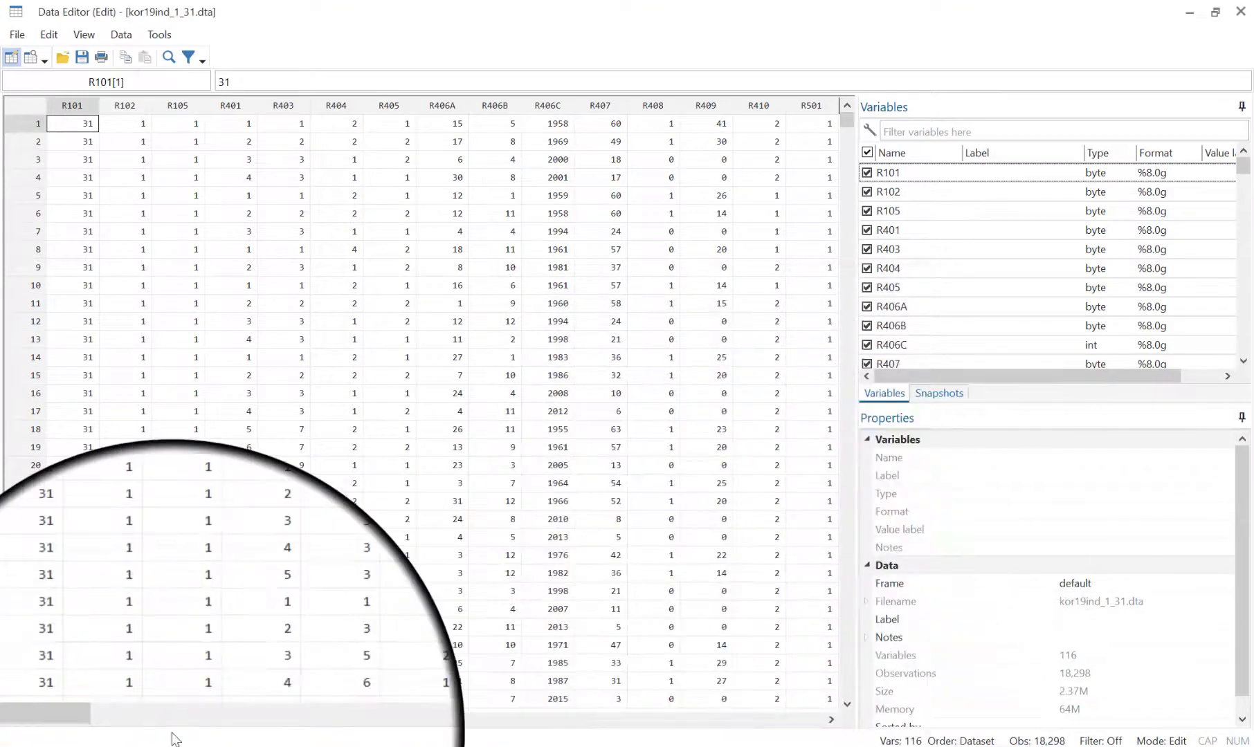
drag(61, 727, 743, 700)
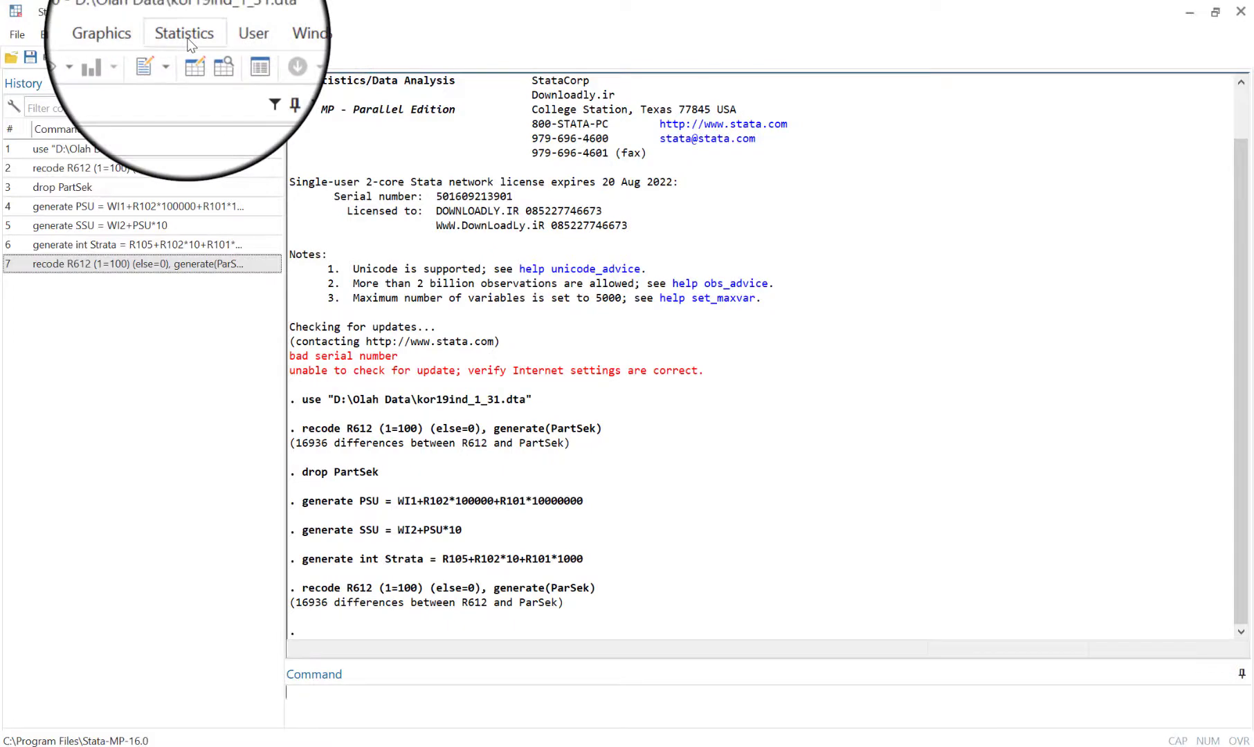
Set up a survey mean estimation in the main Stata window for ParSek, with a subpopulation if-condition using R407>=
click(185, 35)
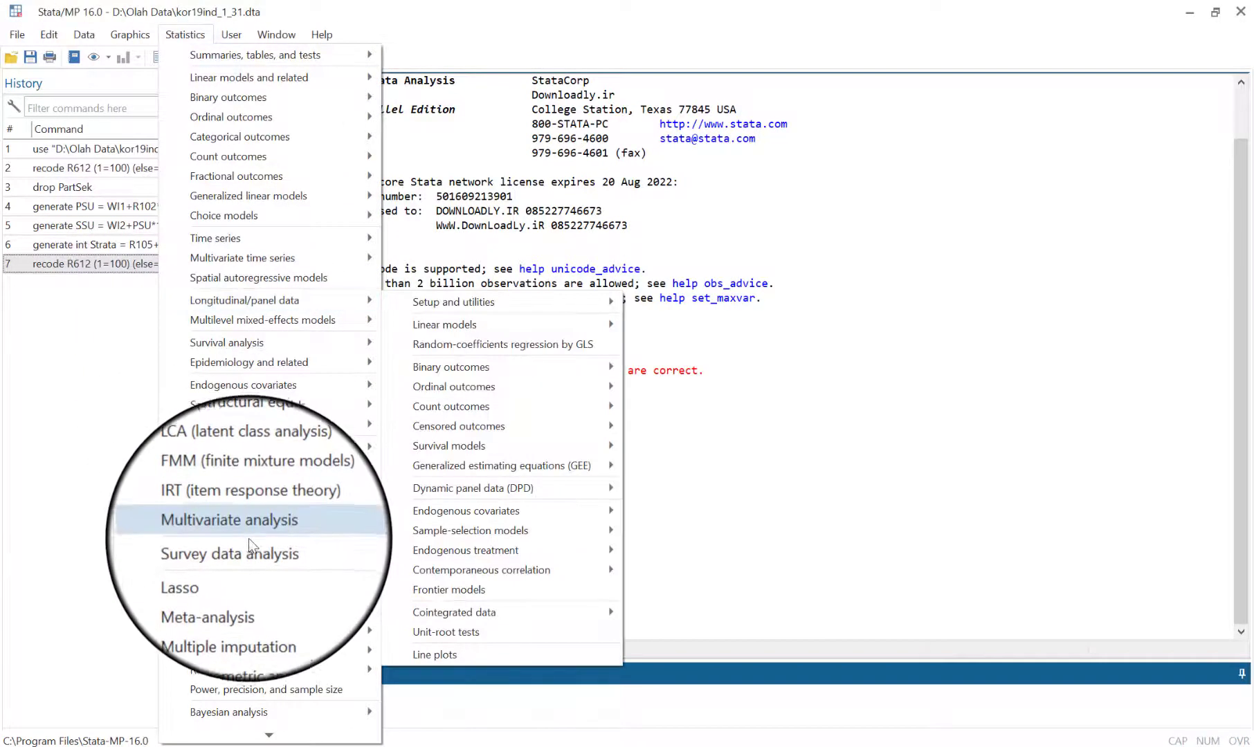
mouse_move(250, 548)
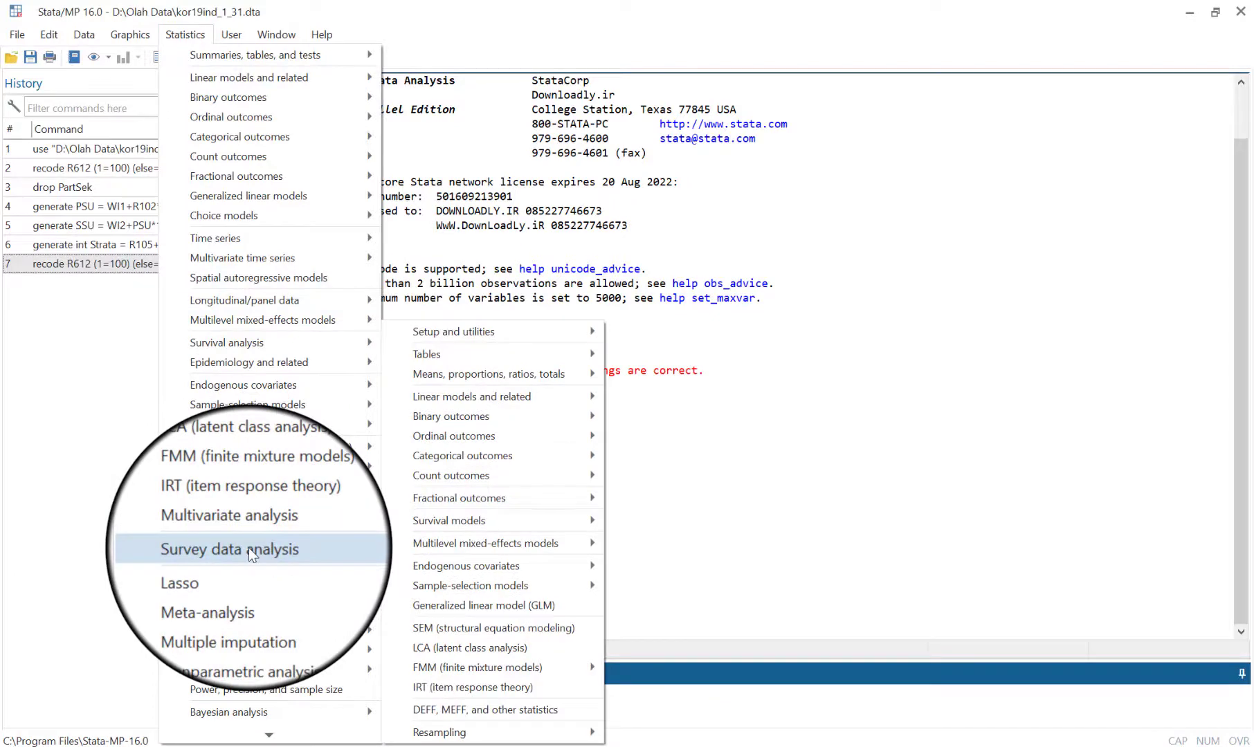
mouse_move(596, 374)
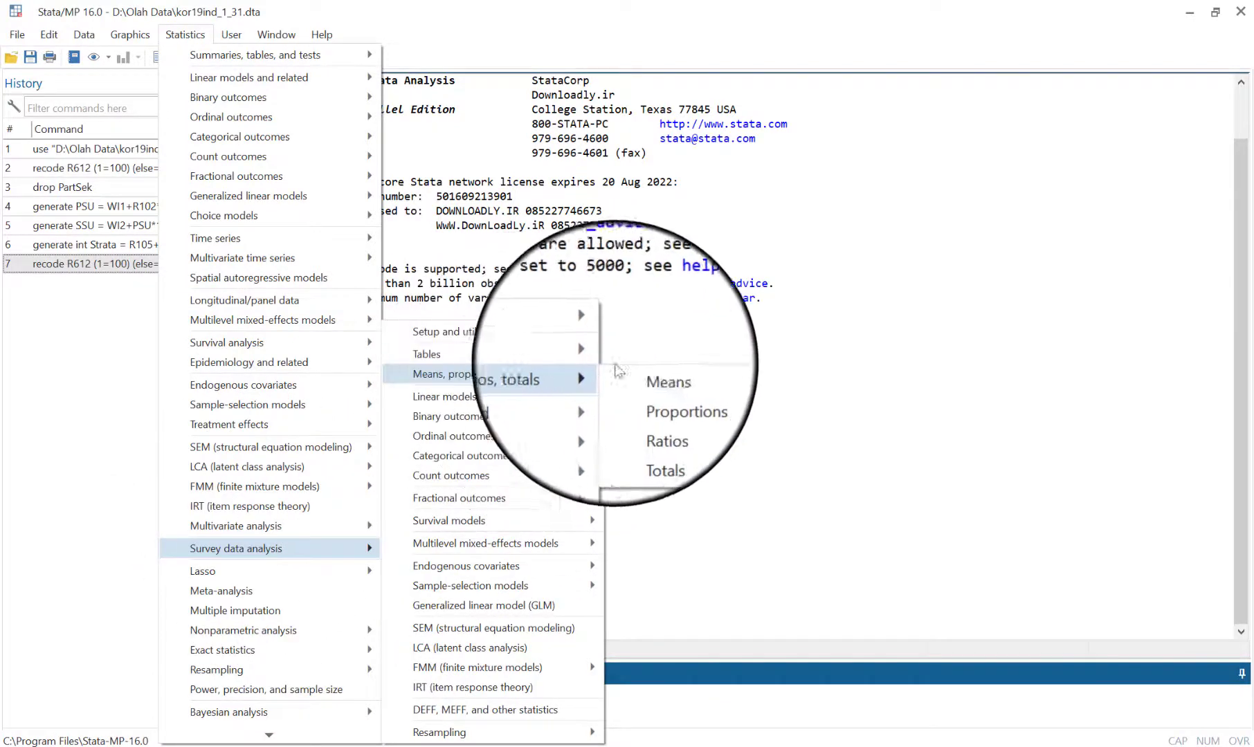
click(663, 373)
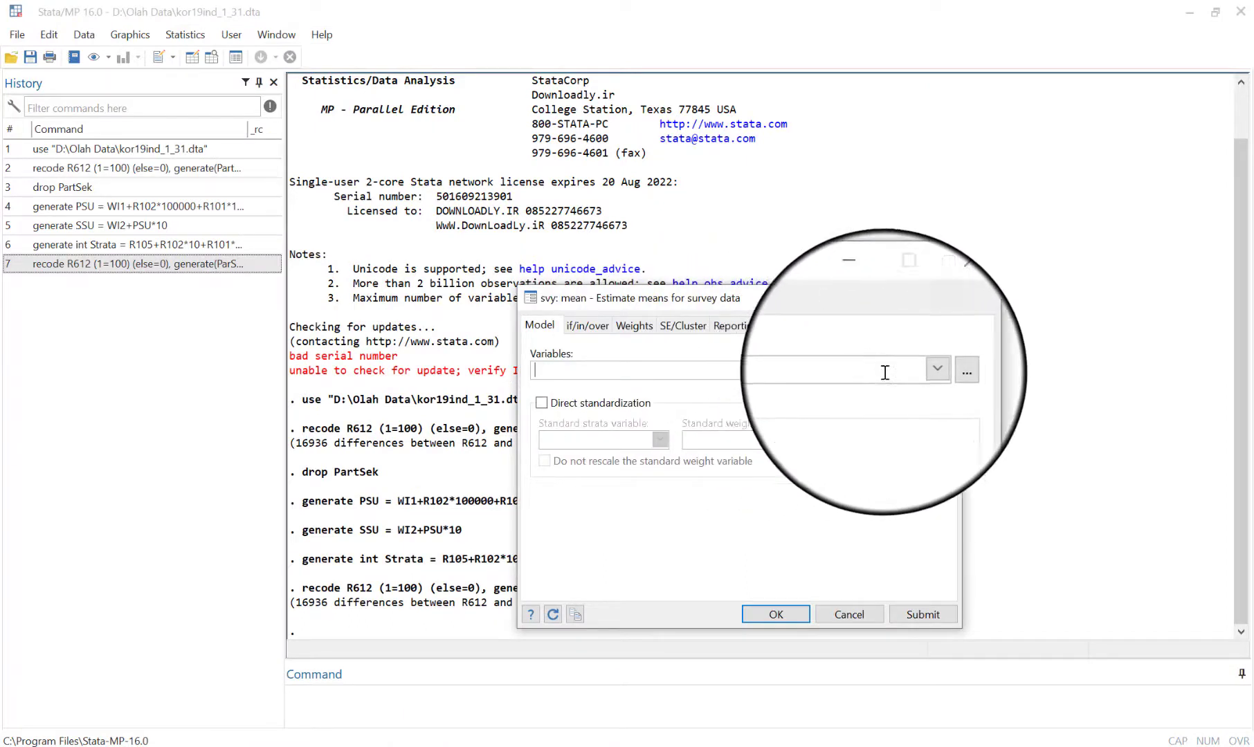
click(920, 372)
drag(920, 401, 925, 535)
click(565, 517)
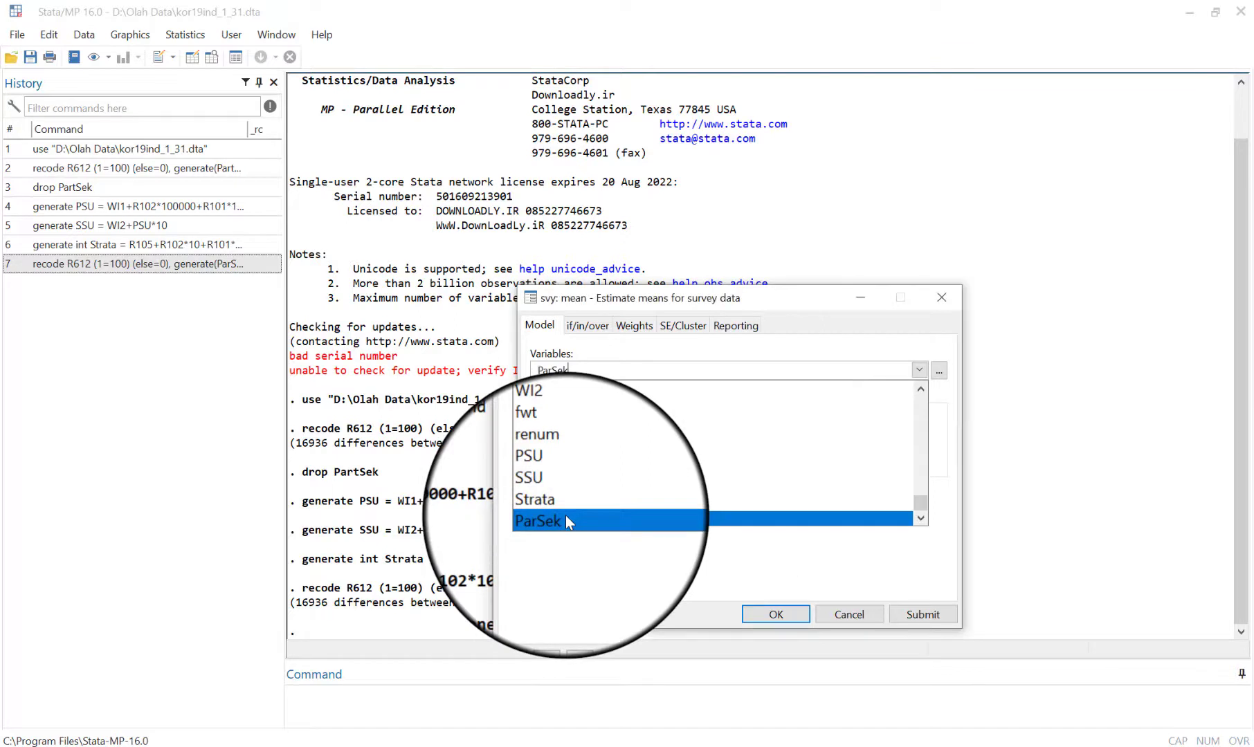
click(813, 298)
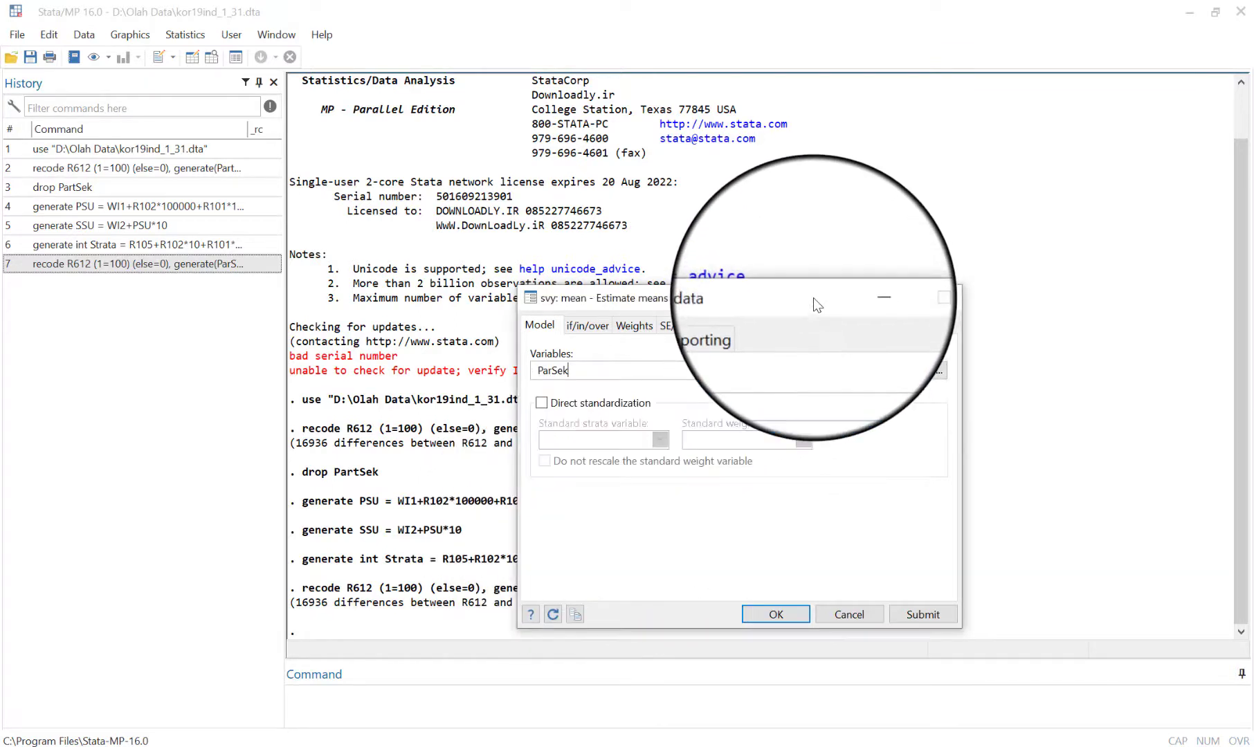
click(589, 326)
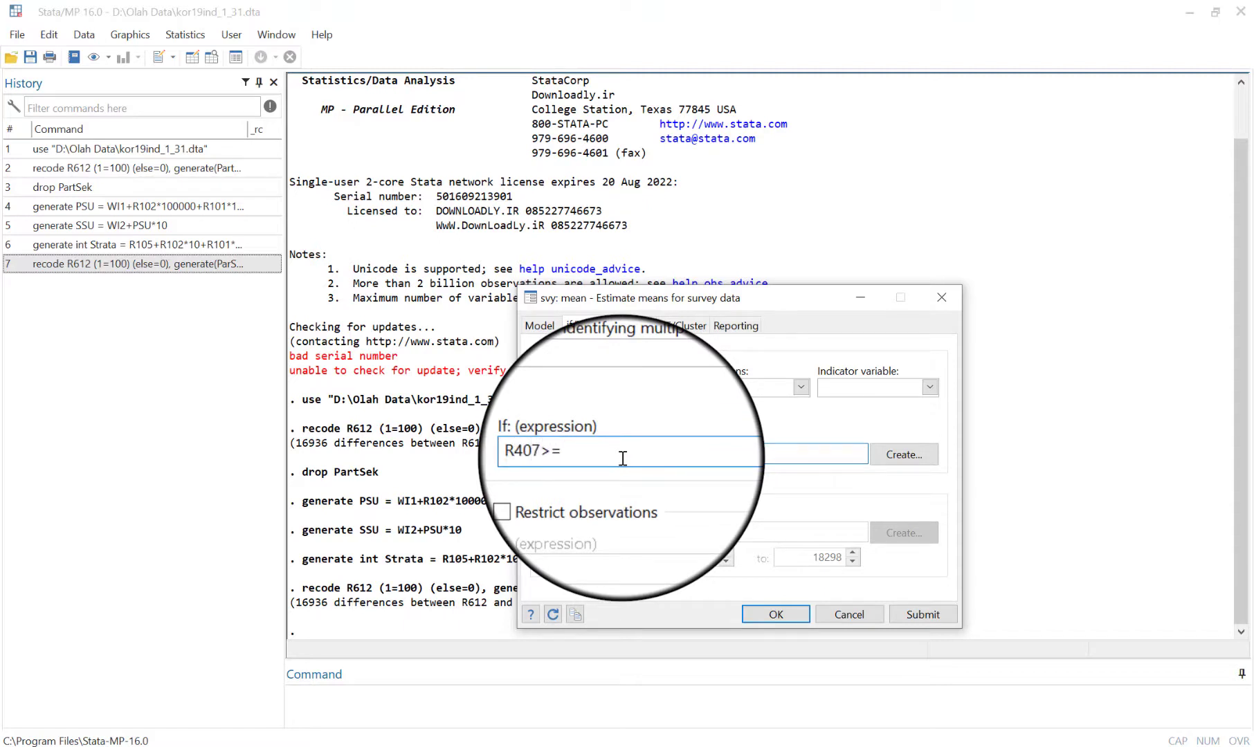
Open the survey design settings from the mean estimation and assign PSU as the stage 1 primary sampling unit
click(634, 323)
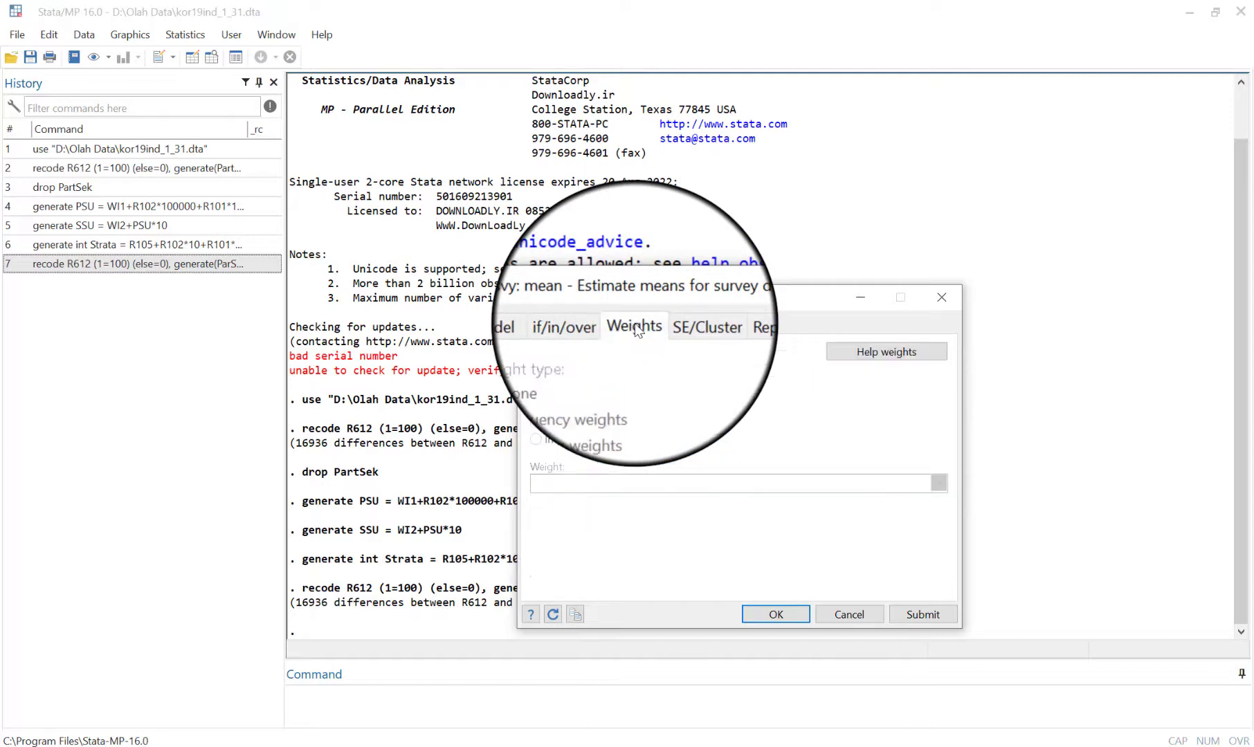
click(671, 327)
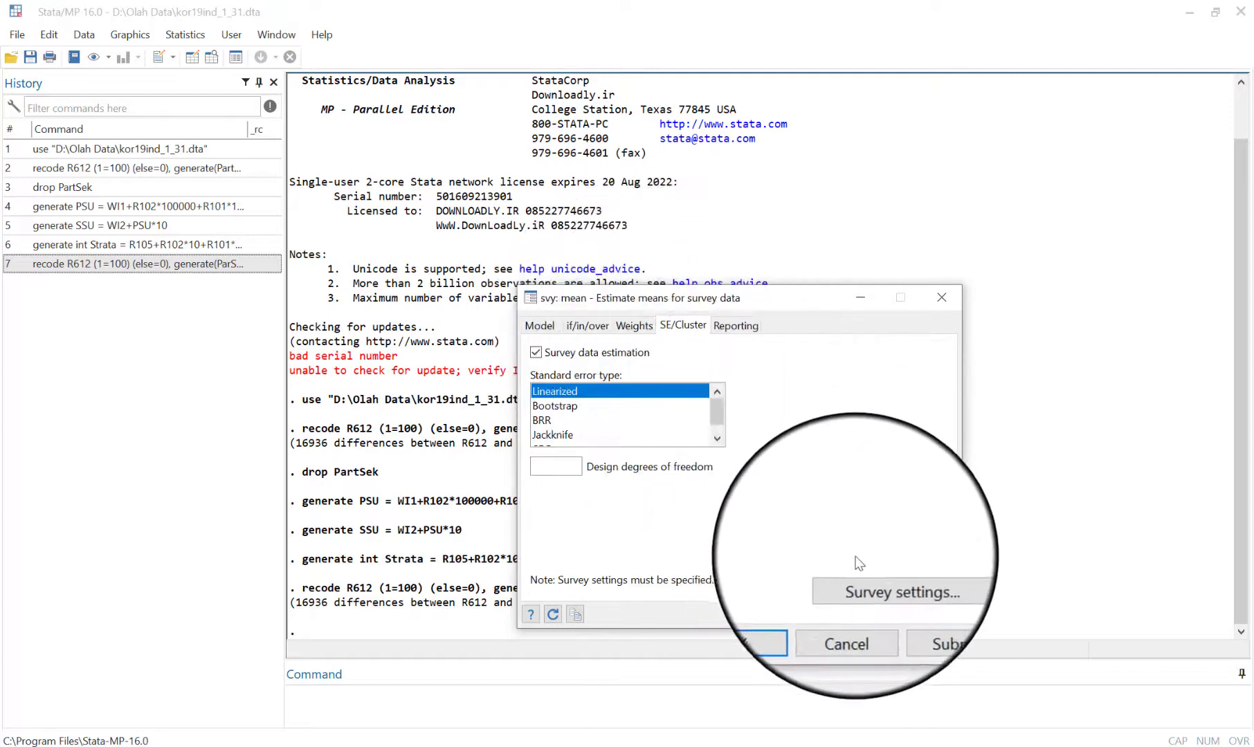
click(909, 594)
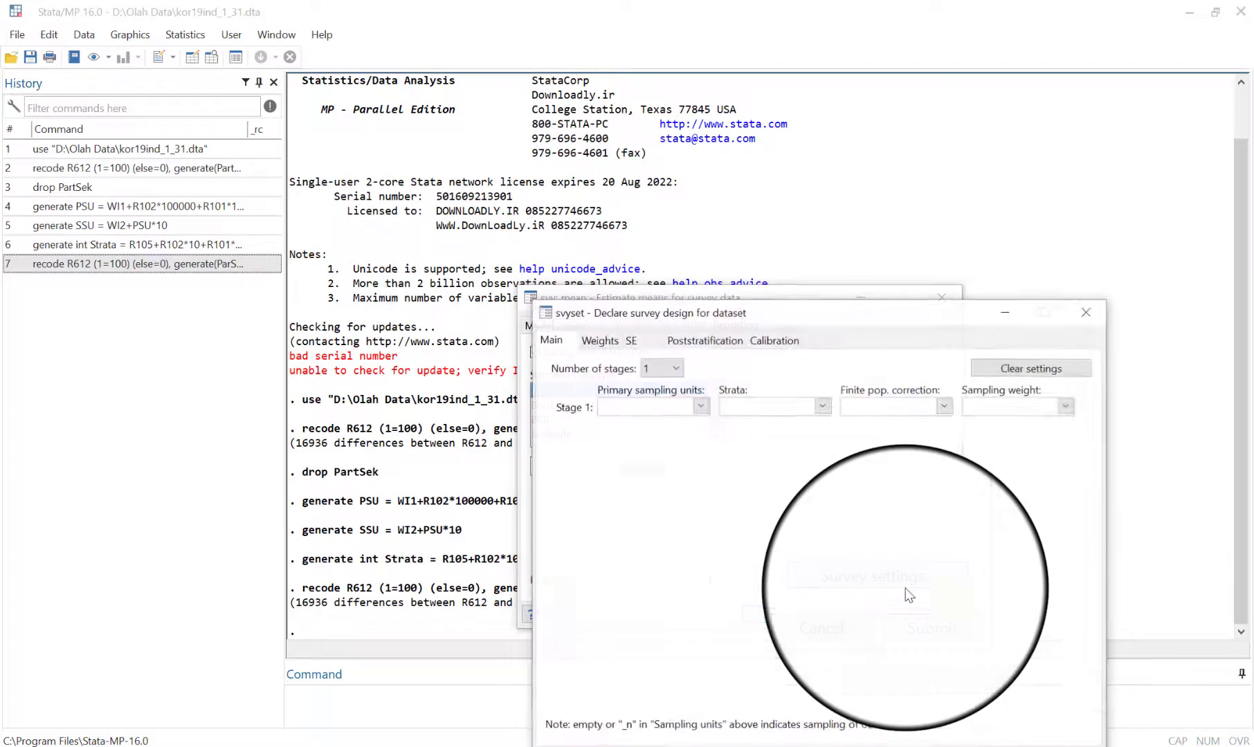
click(700, 406)
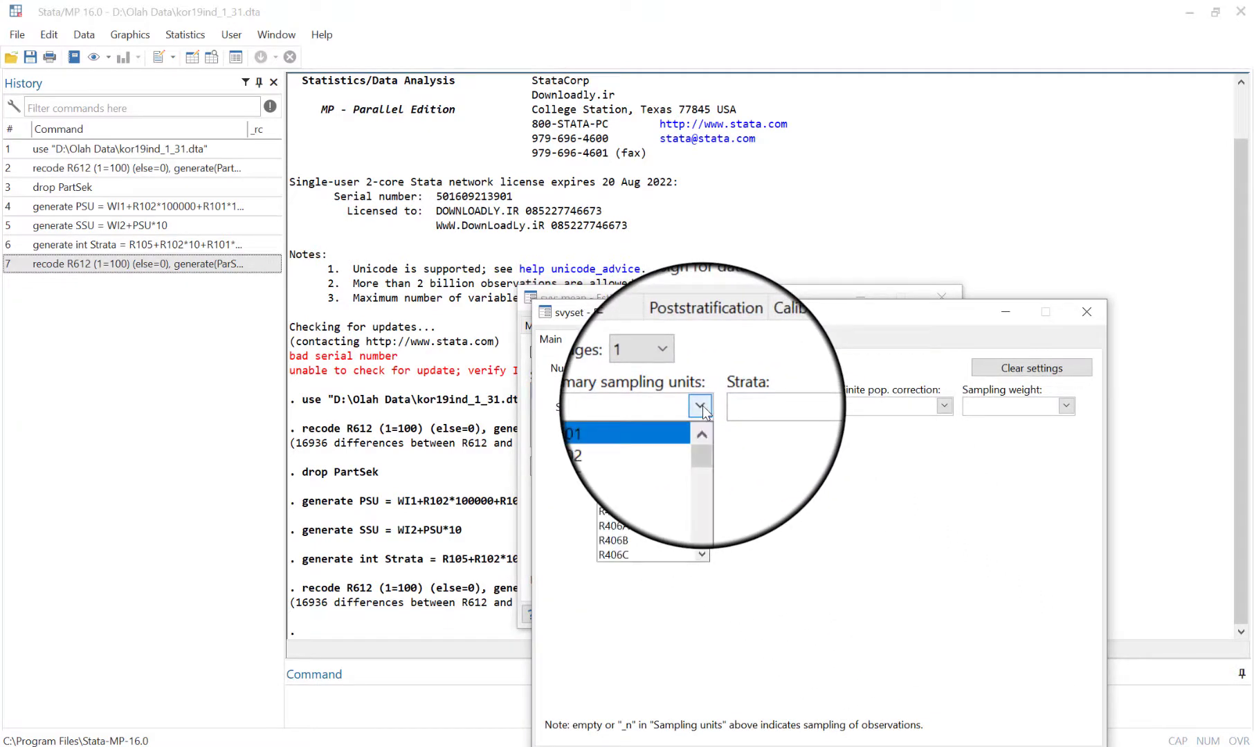
drag(701, 439, 704, 562)
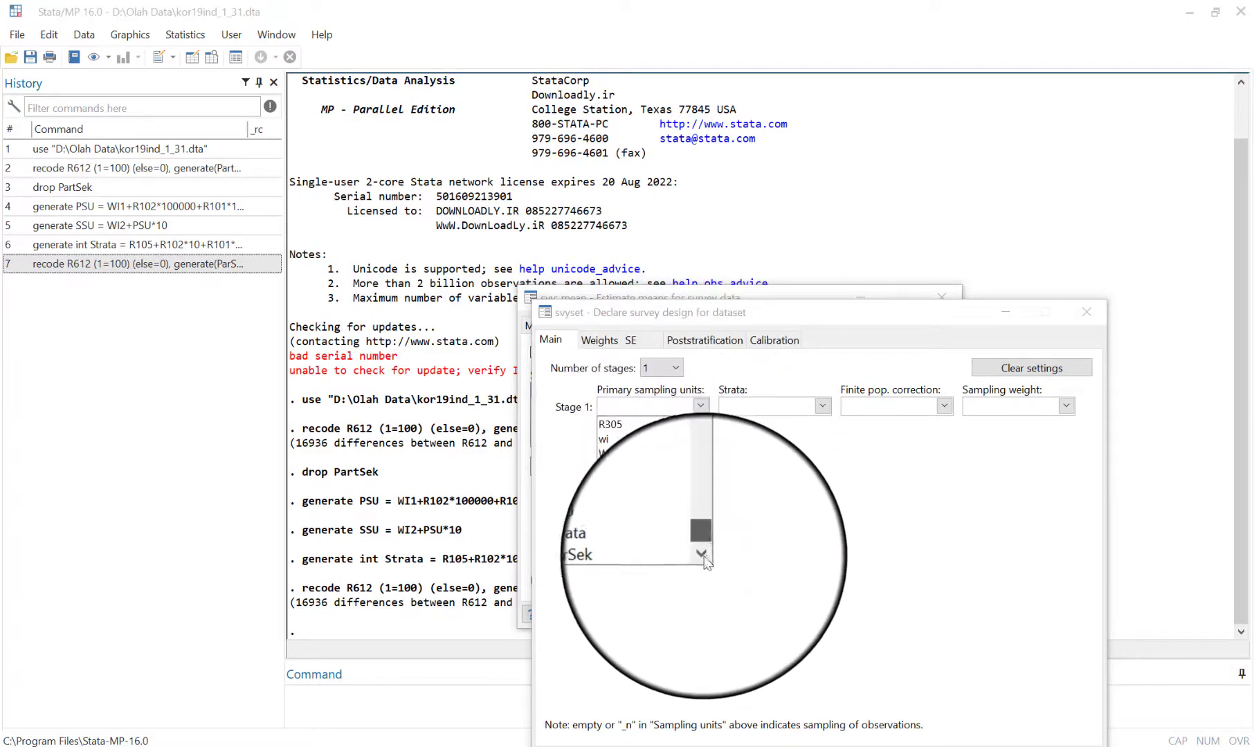
click(640, 523)
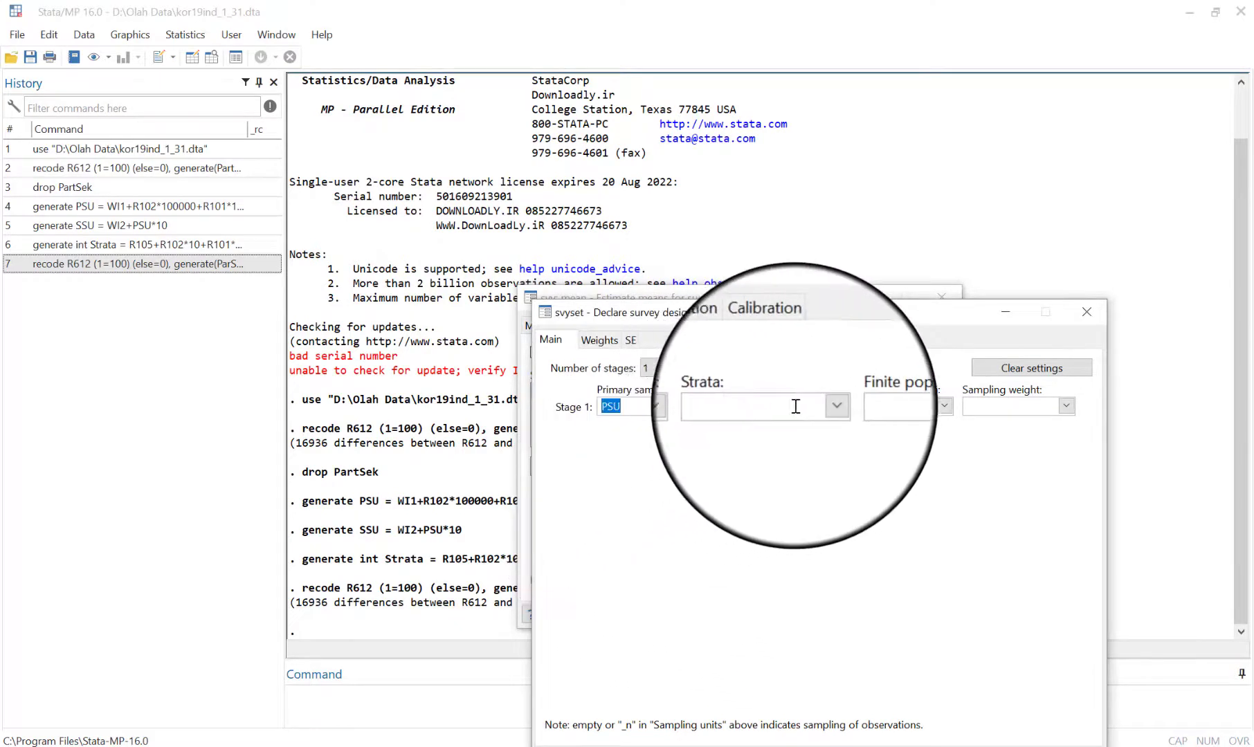
Assign Strata as the stage 1 strata variable and fwt as the sampling weight
click(823, 406)
drag(825, 436, 824, 559)
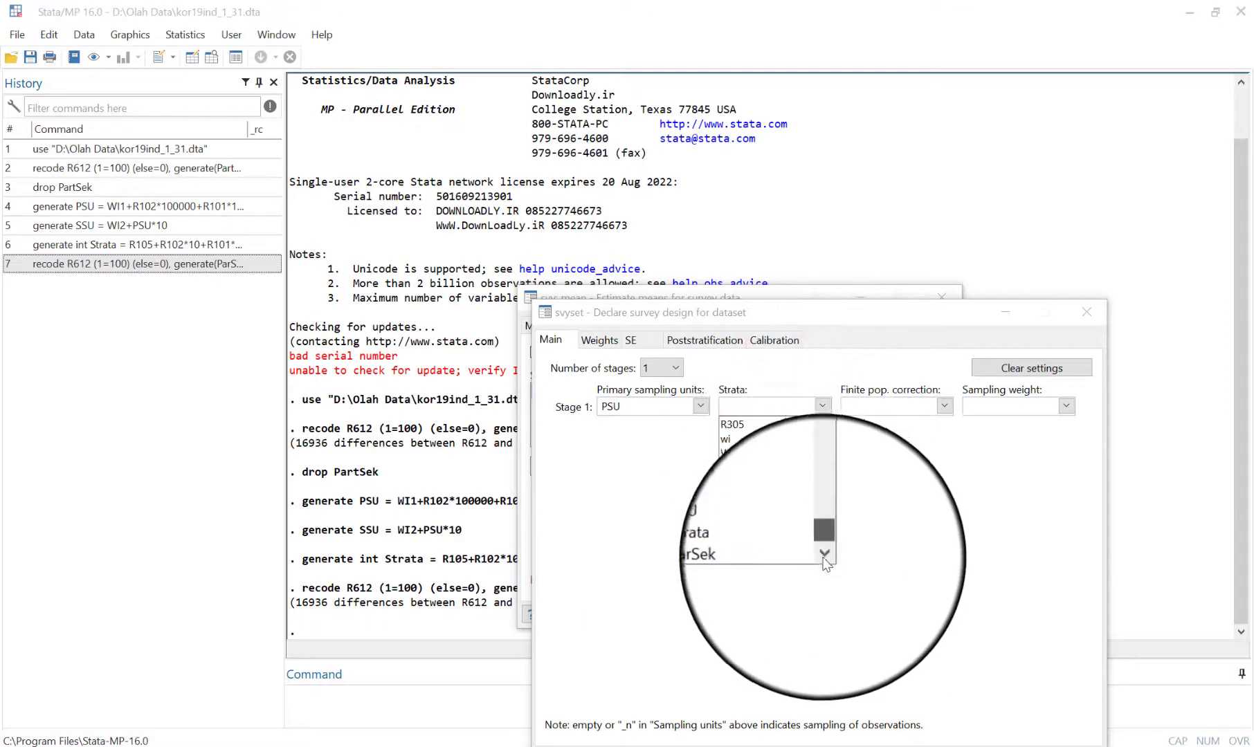
click(734, 546)
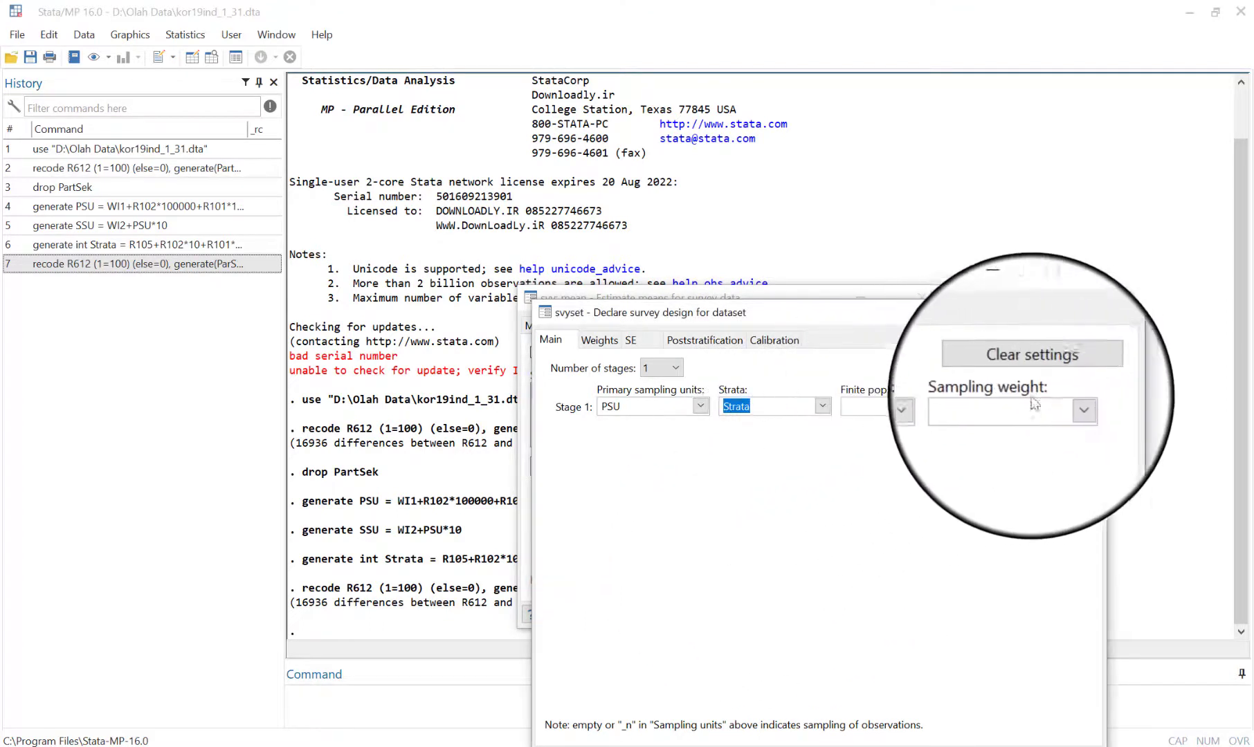
click(1066, 408)
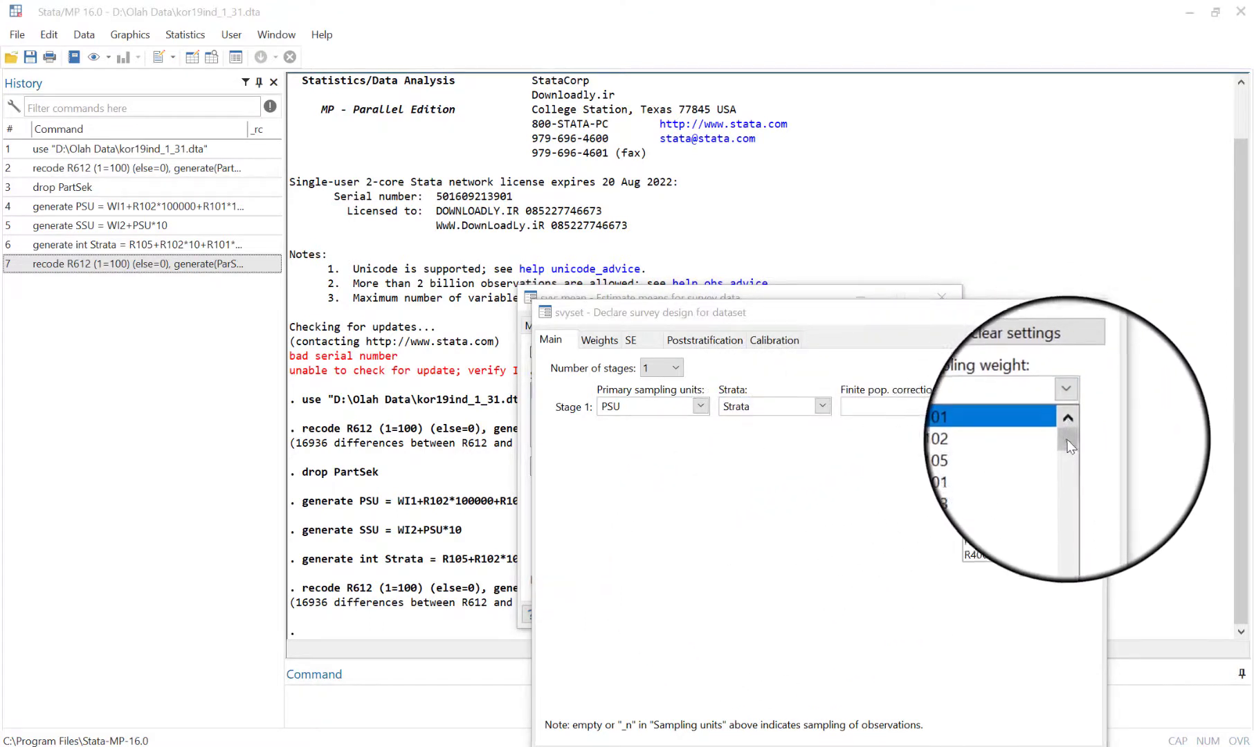
drag(1069, 444, 1071, 561)
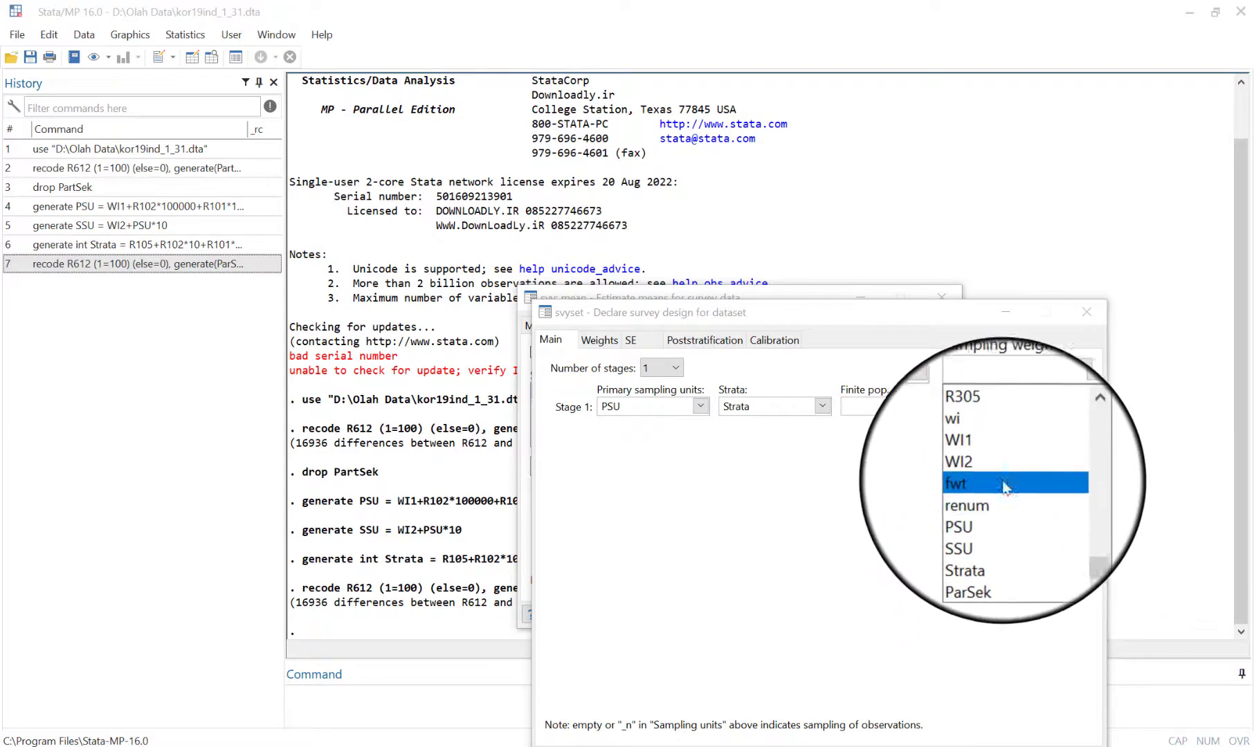
click(1004, 483)
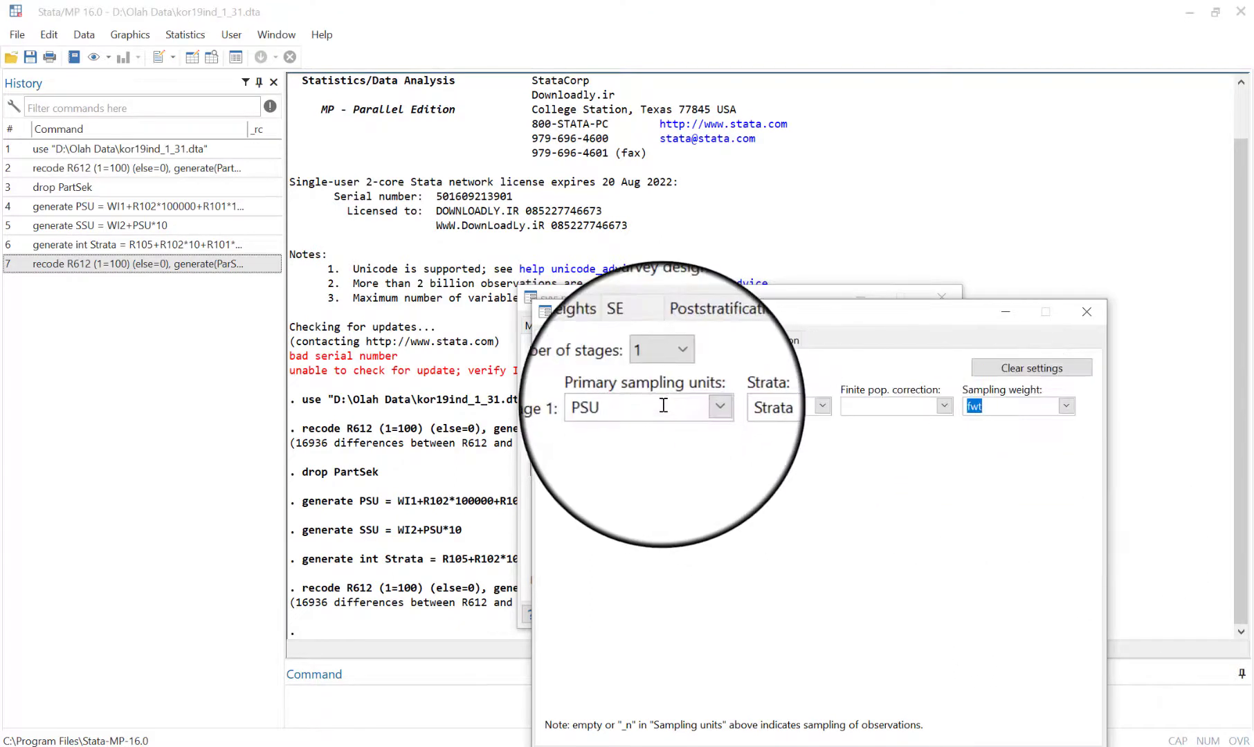
Add a second sampling stage with SSU as its sampling unit, apply the survey design, and run the mean estimation
click(668, 363)
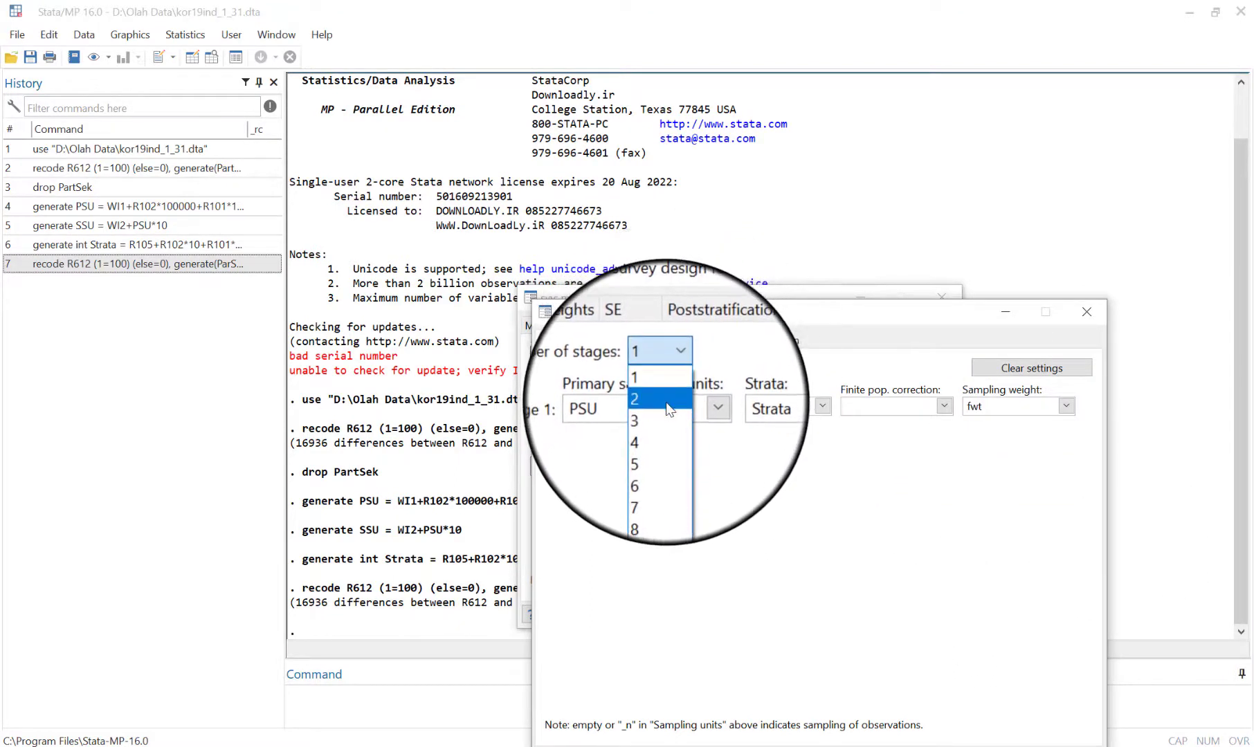
click(668, 409)
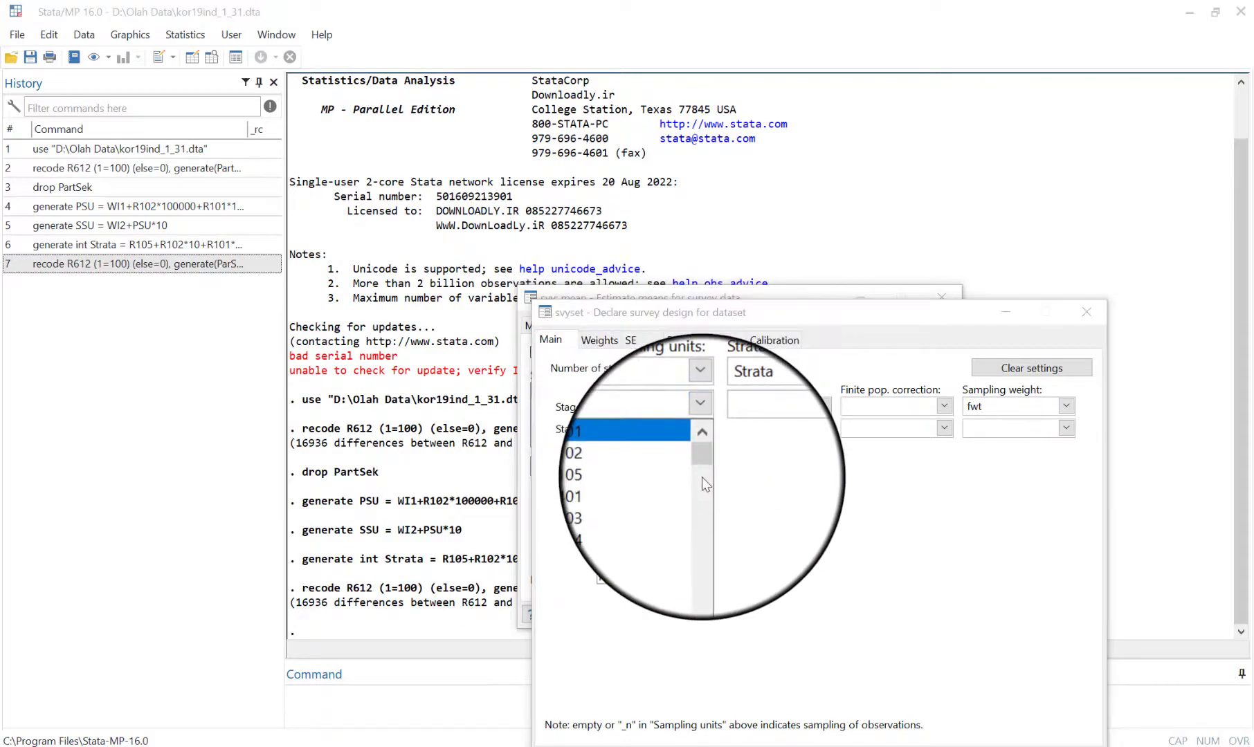
drag(703, 458, 705, 598)
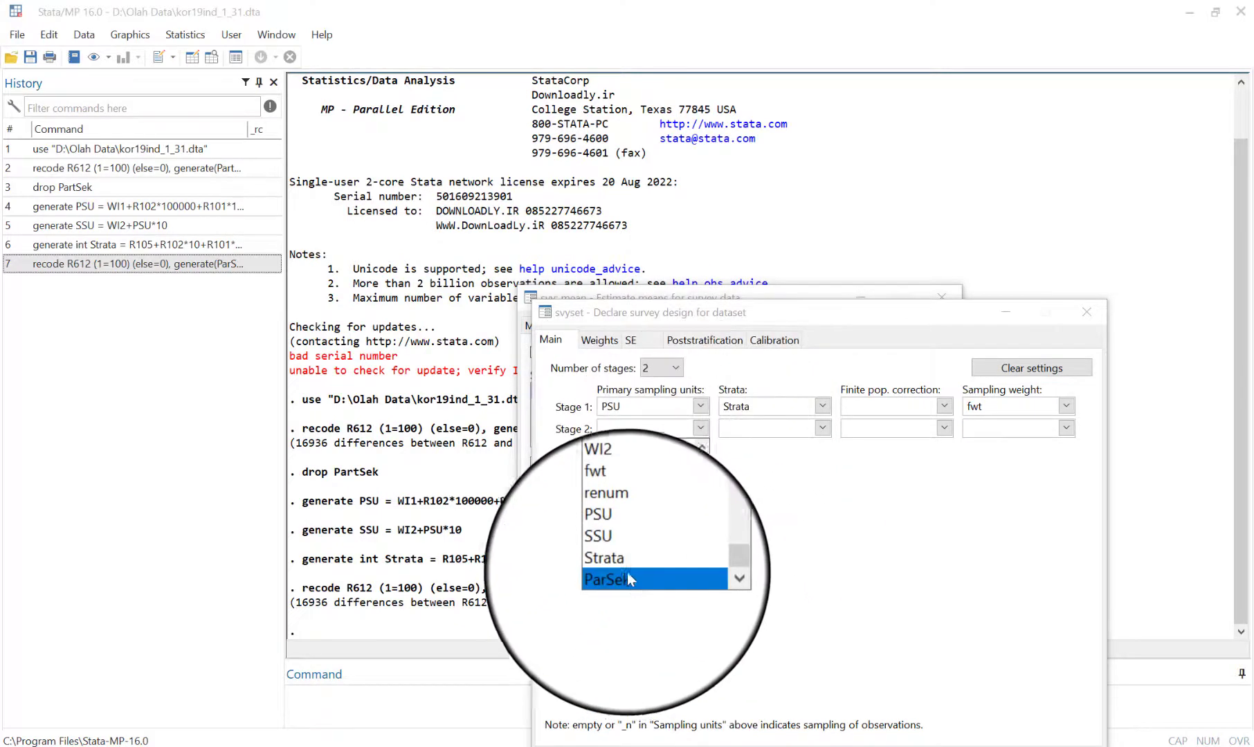
click(630, 543)
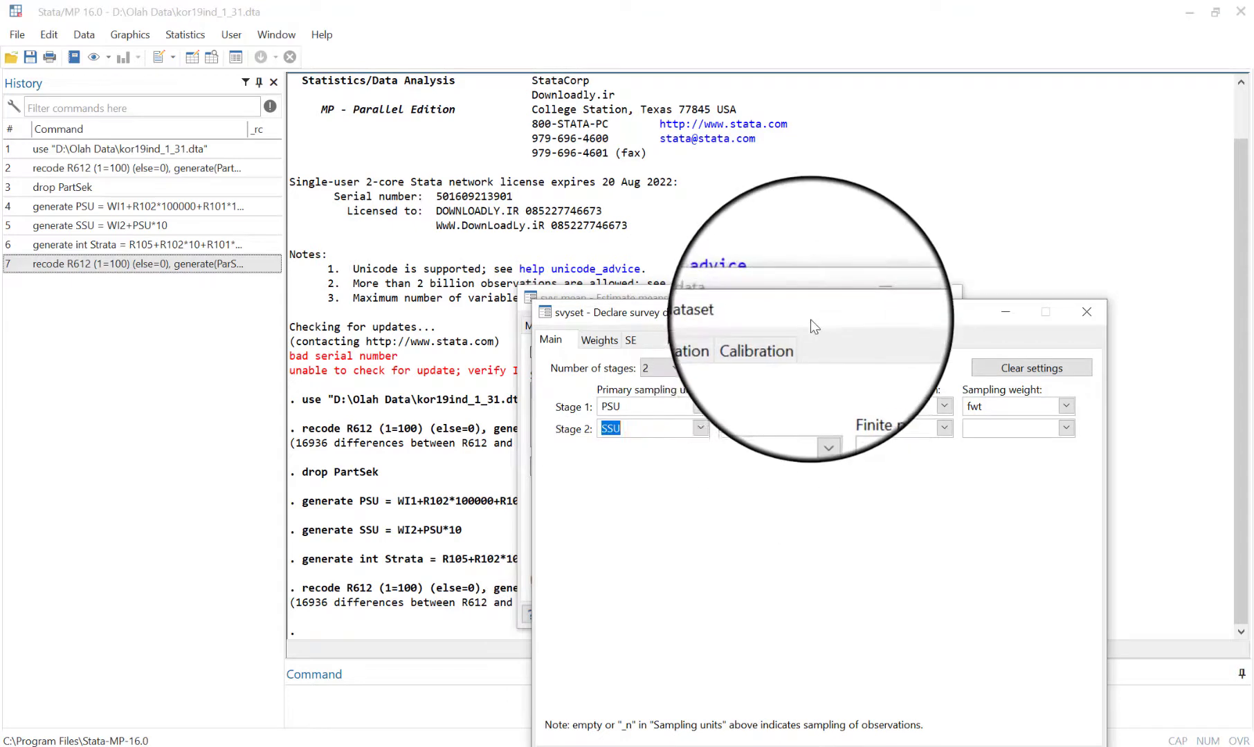
drag(810, 316, 768, 140)
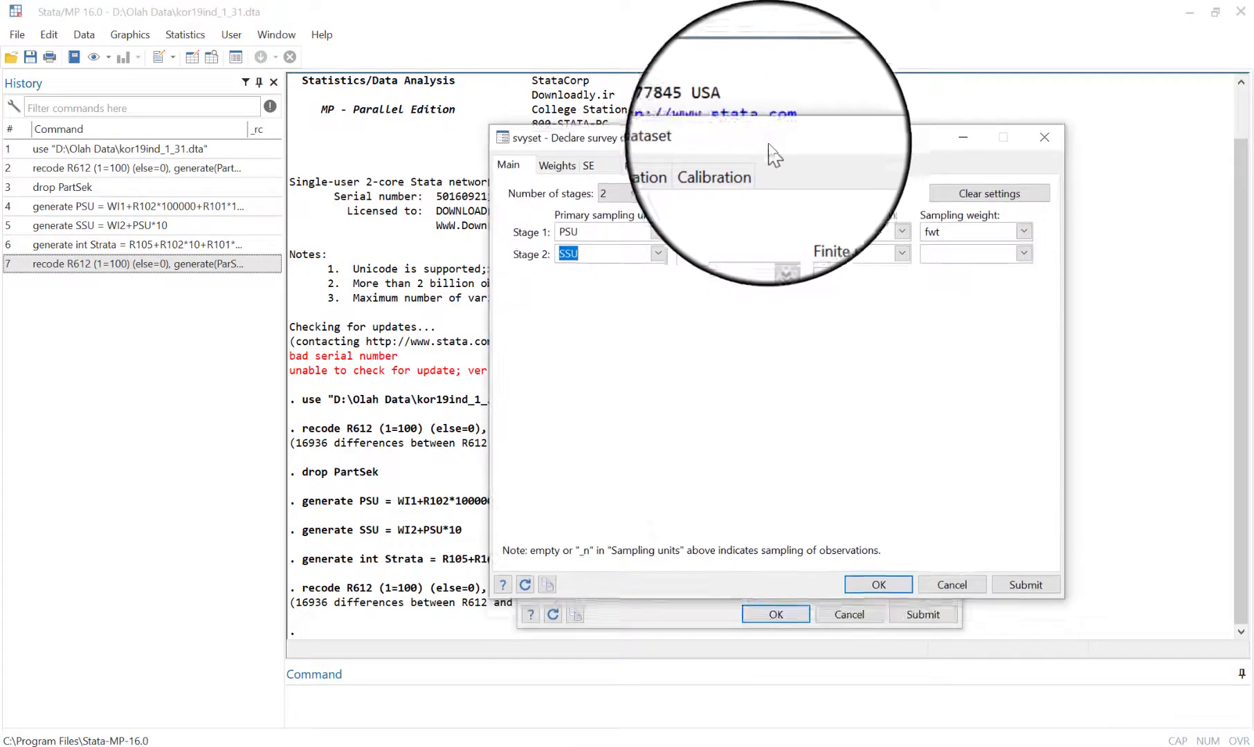
click(893, 584)
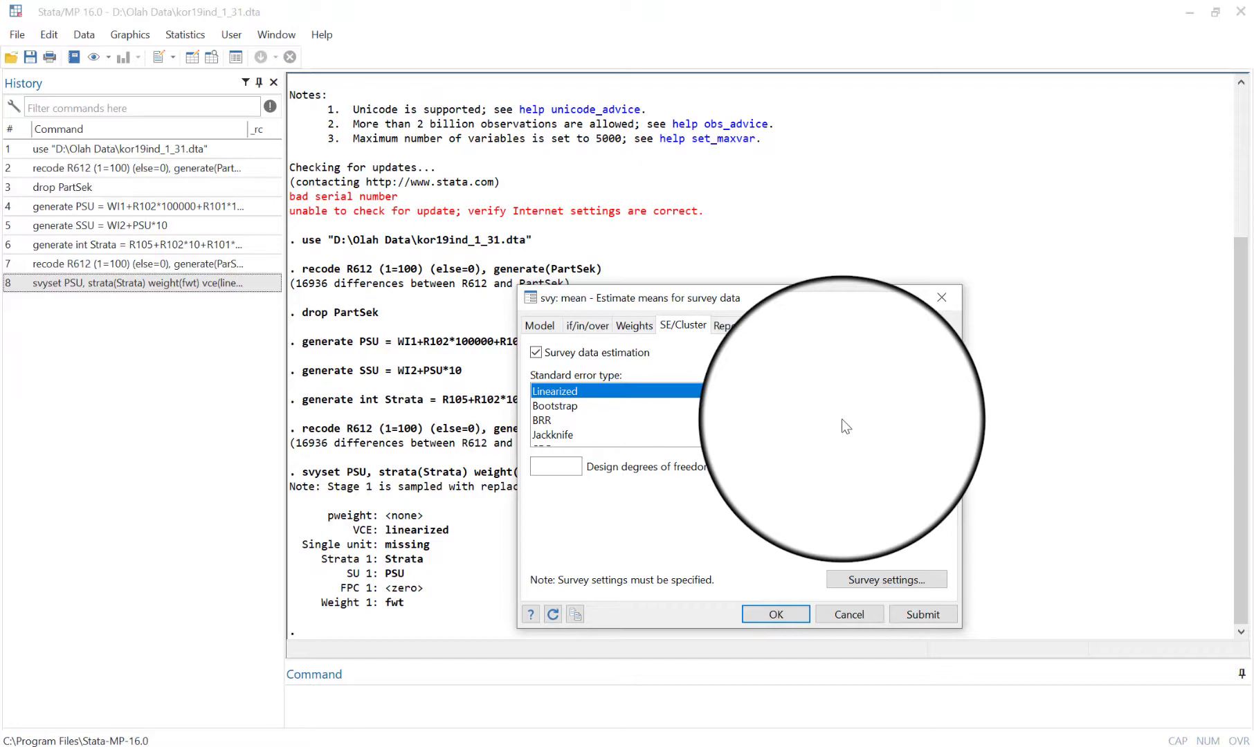
click(776, 613)
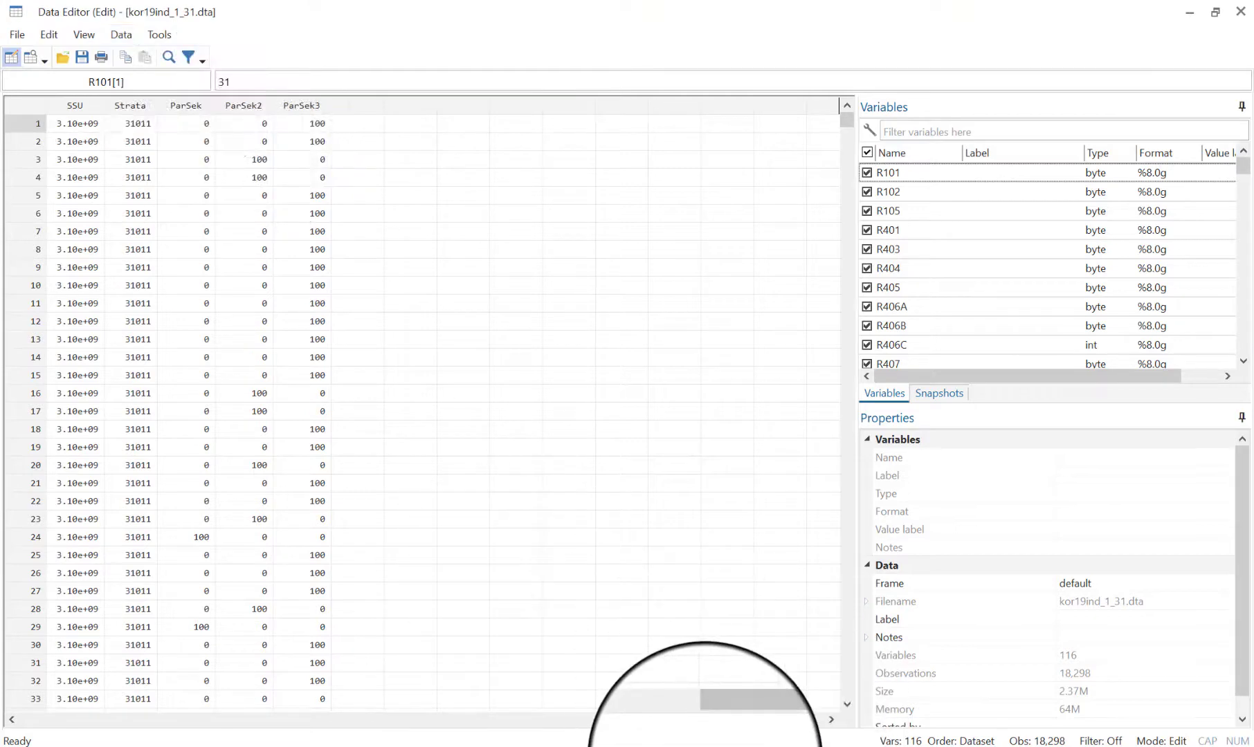
Return to the main Stata window and set up a survey mean estimation for ParSek, ParSek2 and ParSek3
mouse_move(640, 720)
click(612, 685)
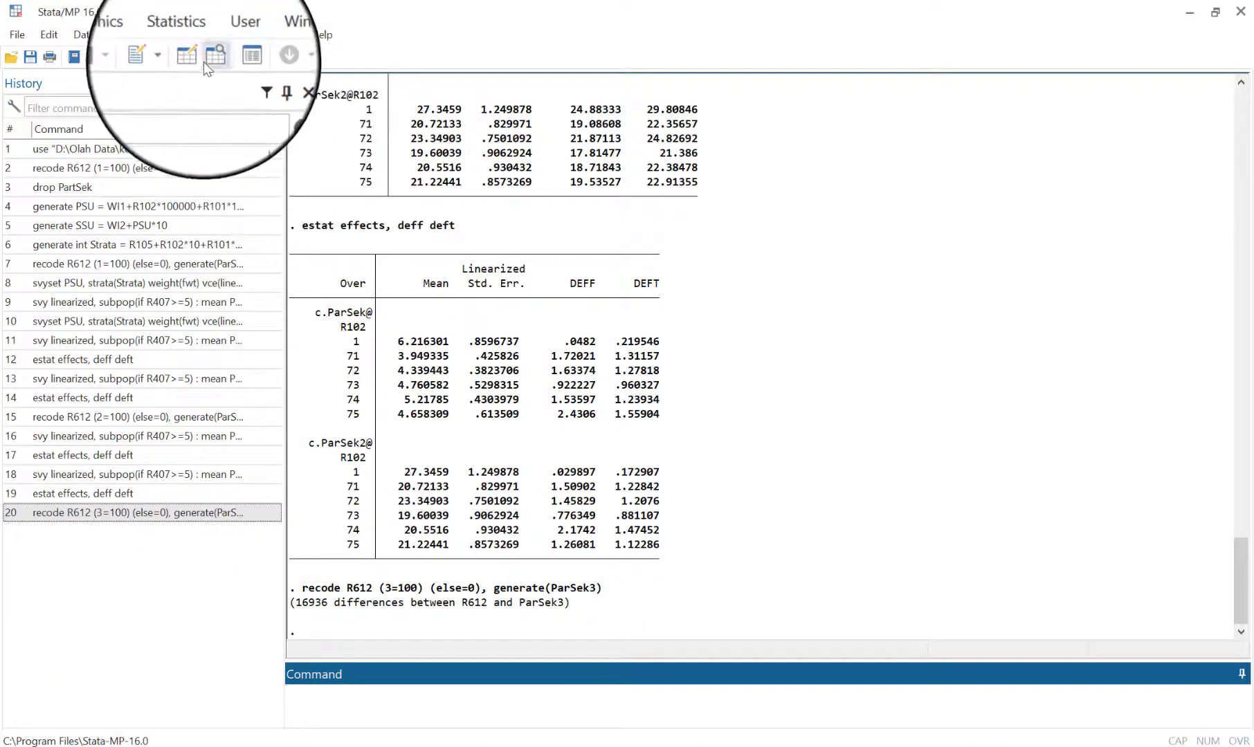
click(184, 35)
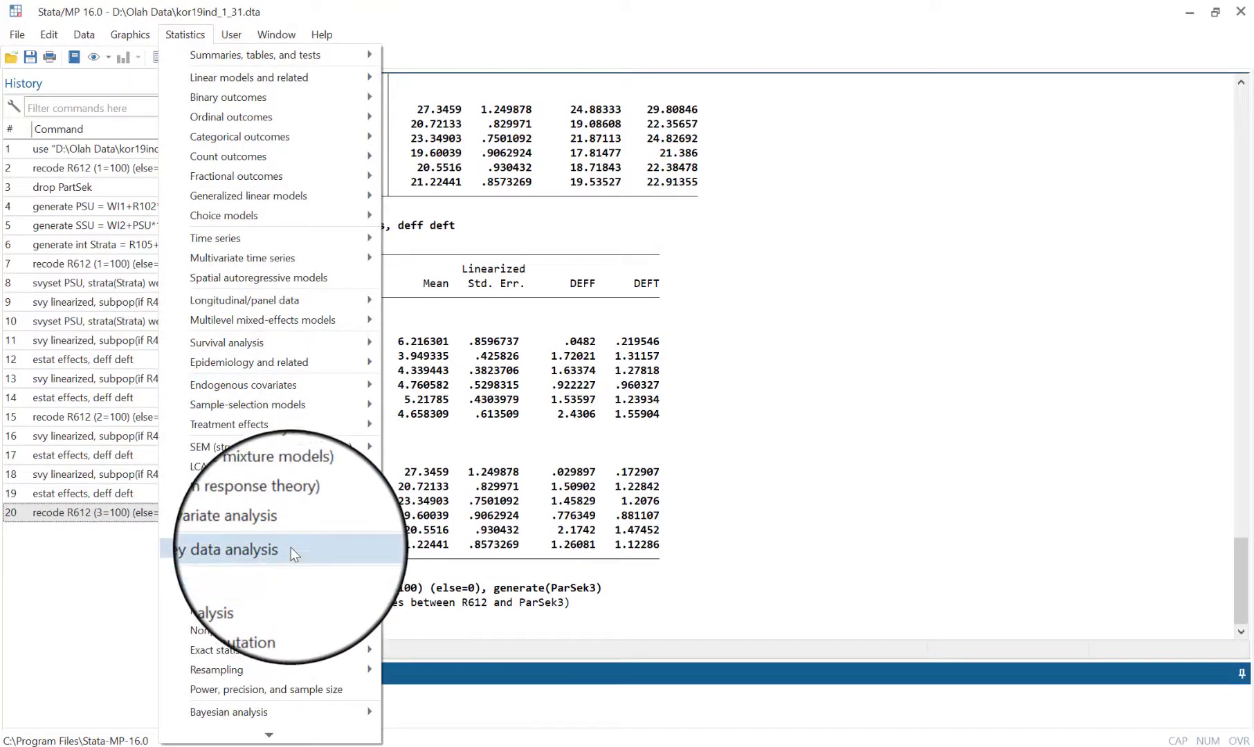
mouse_move(290, 547)
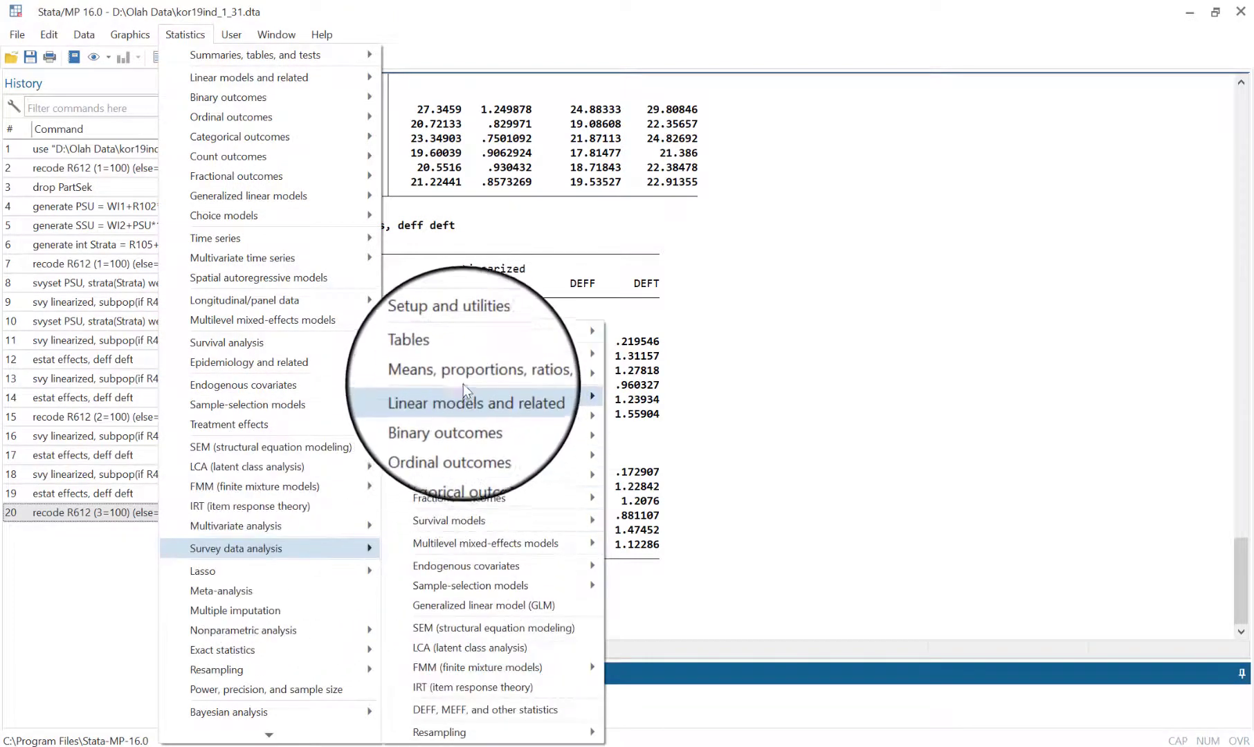
mouse_move(462, 376)
click(640, 373)
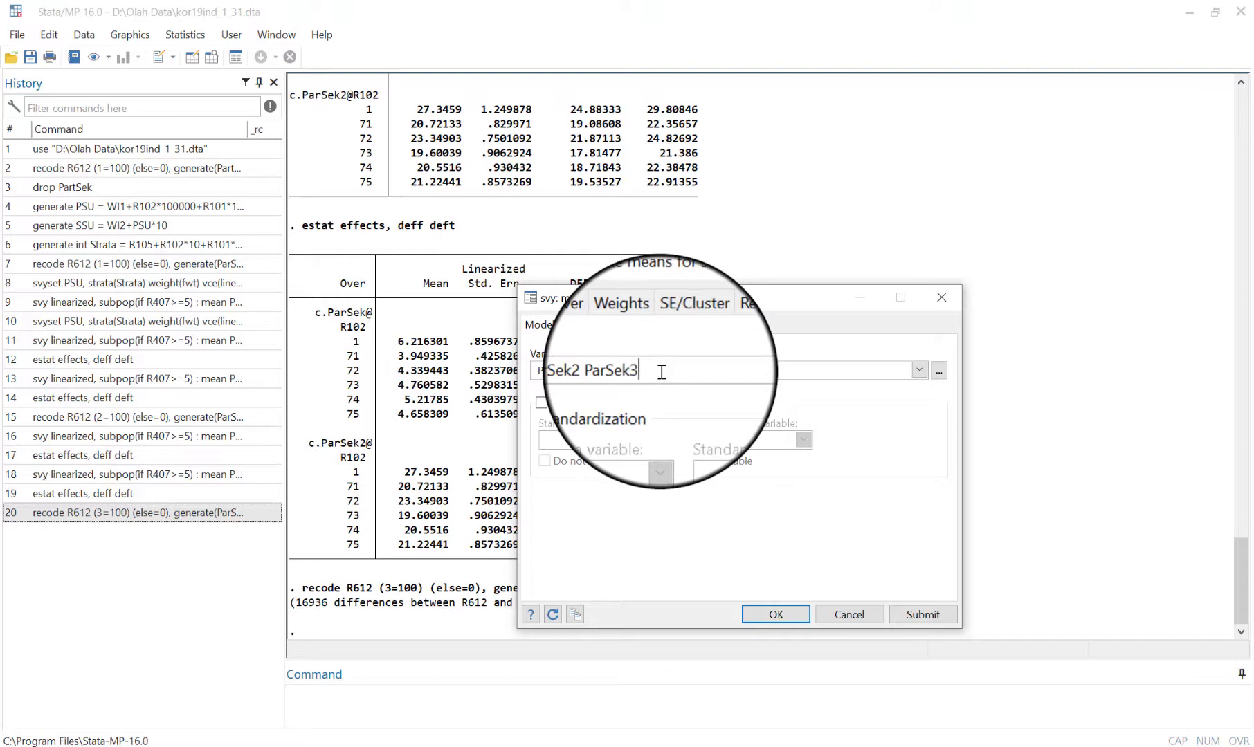
Remove R102 from the variables identifying multiple subpopulations and run the mean estimation for the R407>=5 subpopulation
click(587, 324)
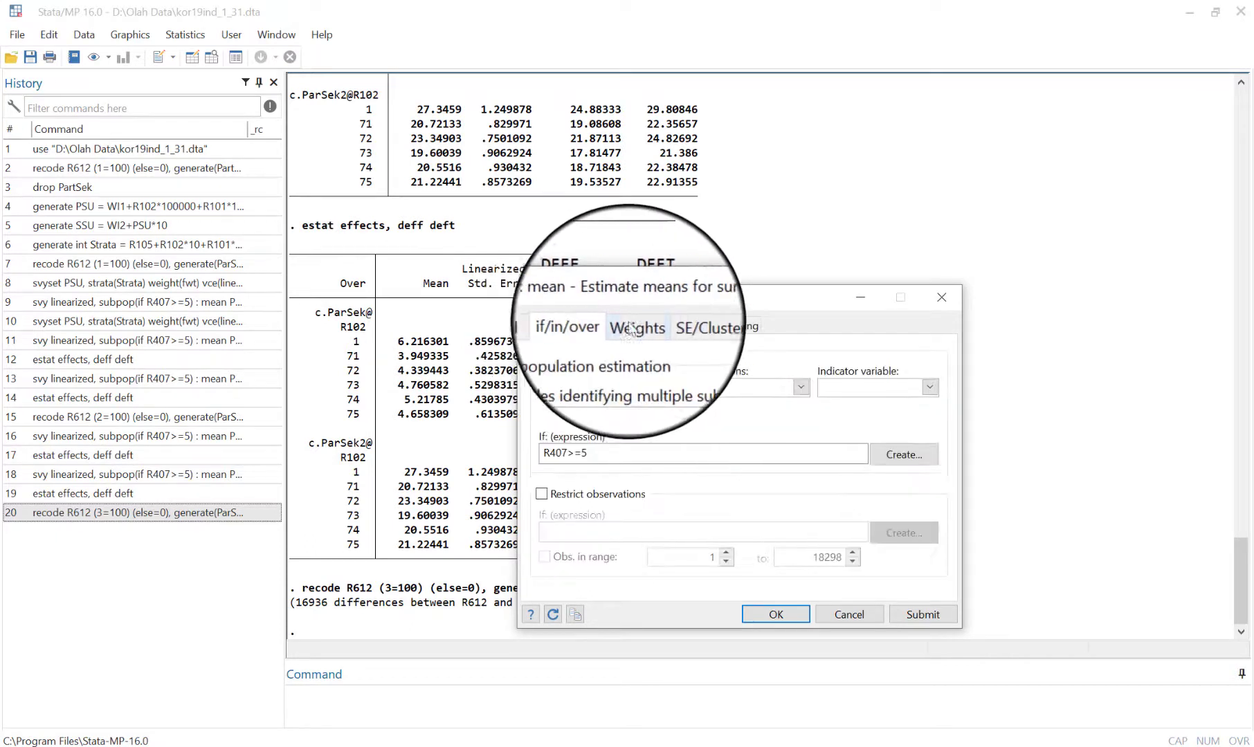
click(633, 325)
click(587, 325)
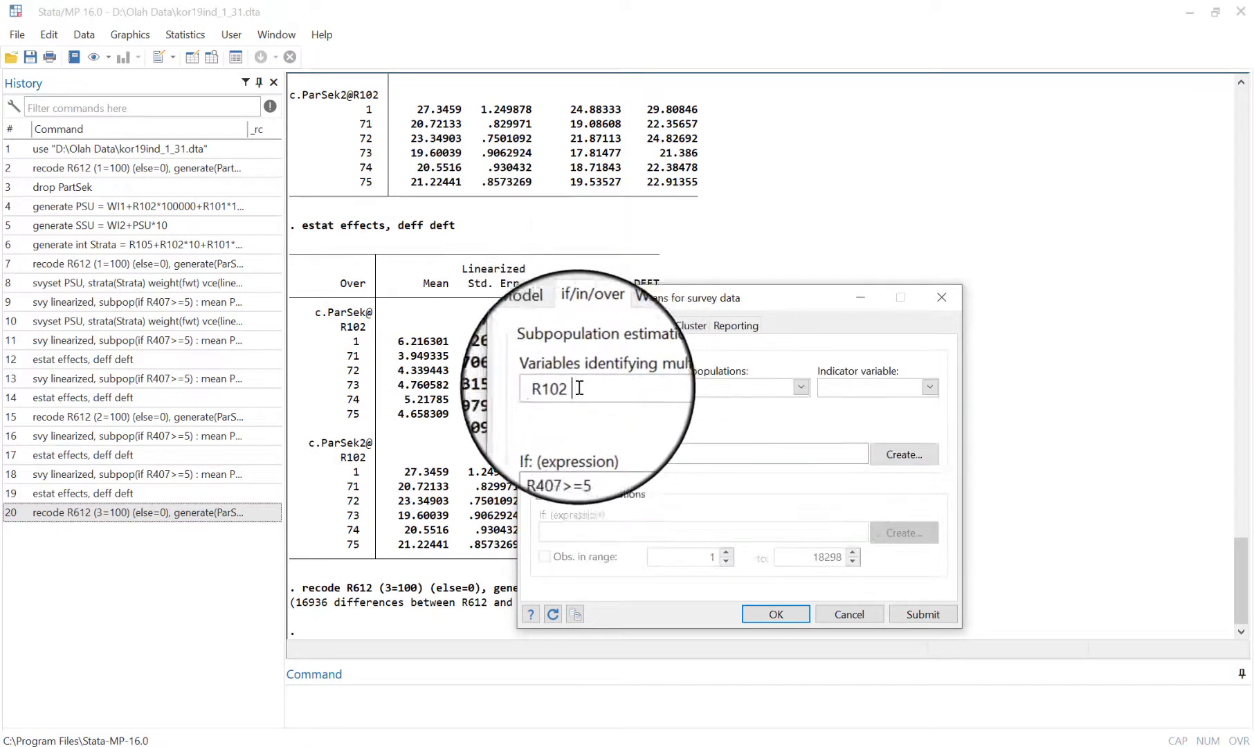
drag(566, 388, 488, 395)
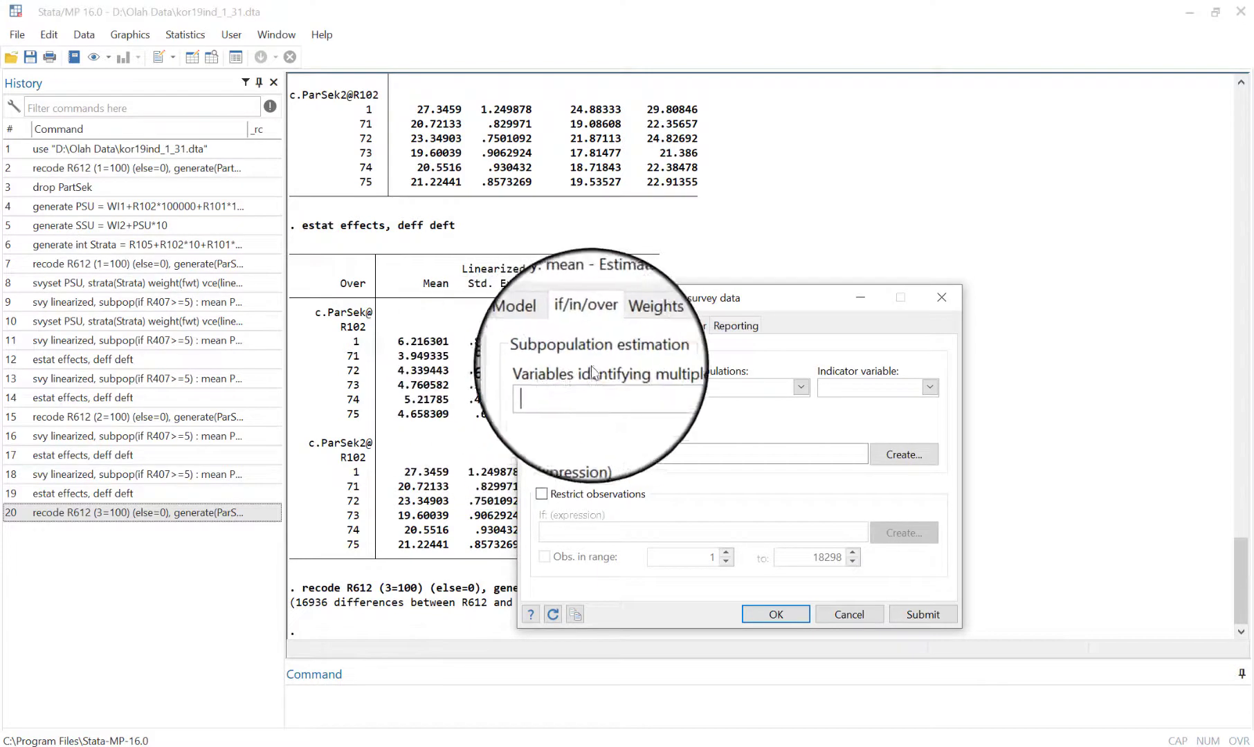
click(634, 325)
click(683, 325)
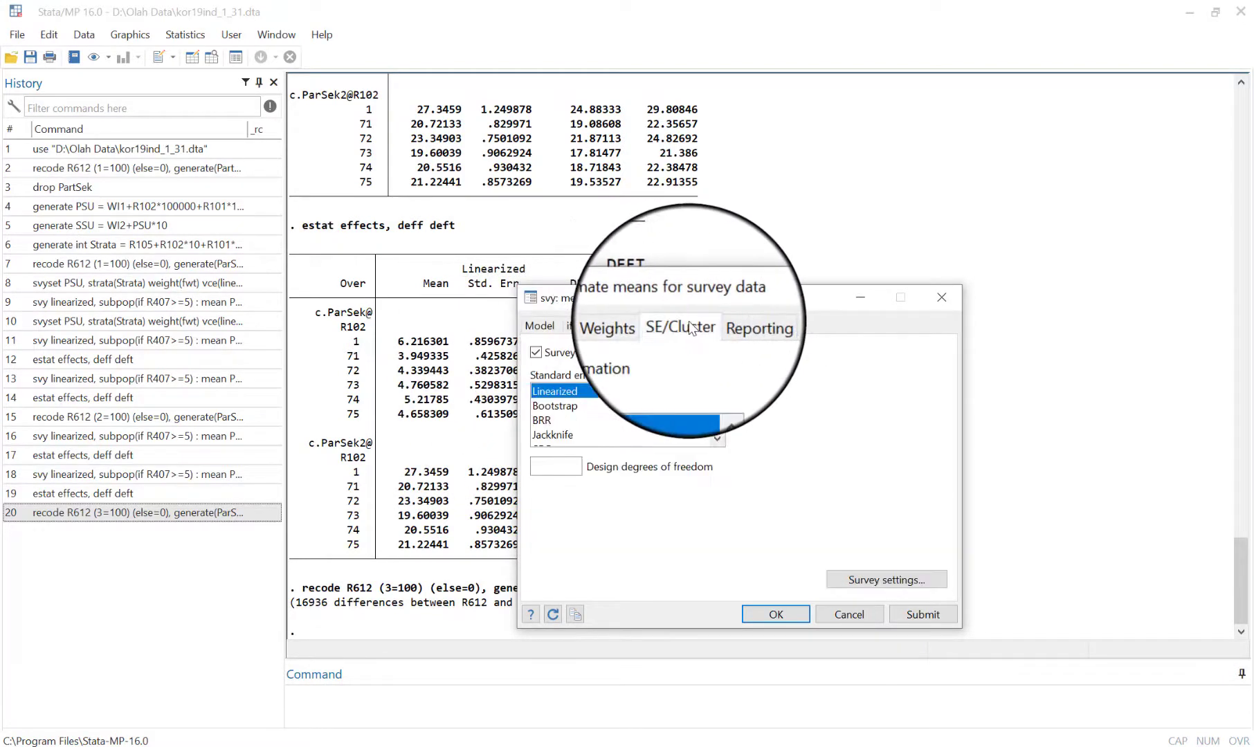
click(737, 325)
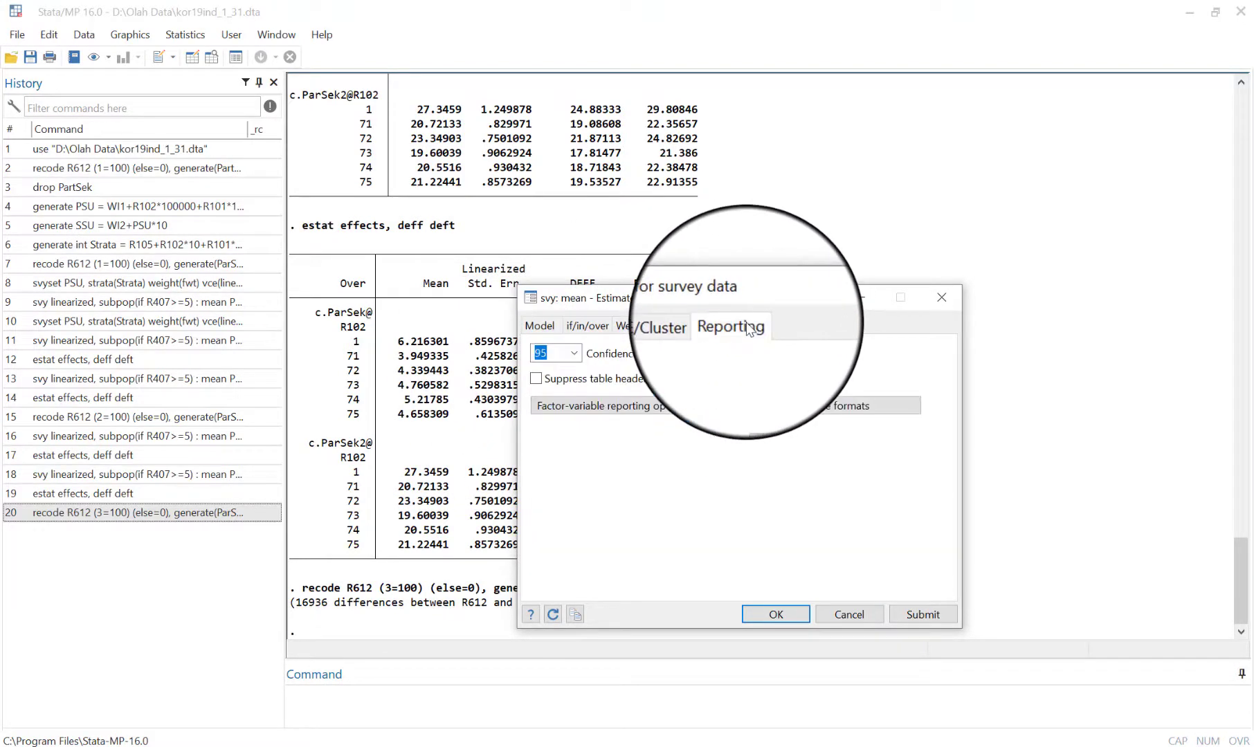
click(792, 611)
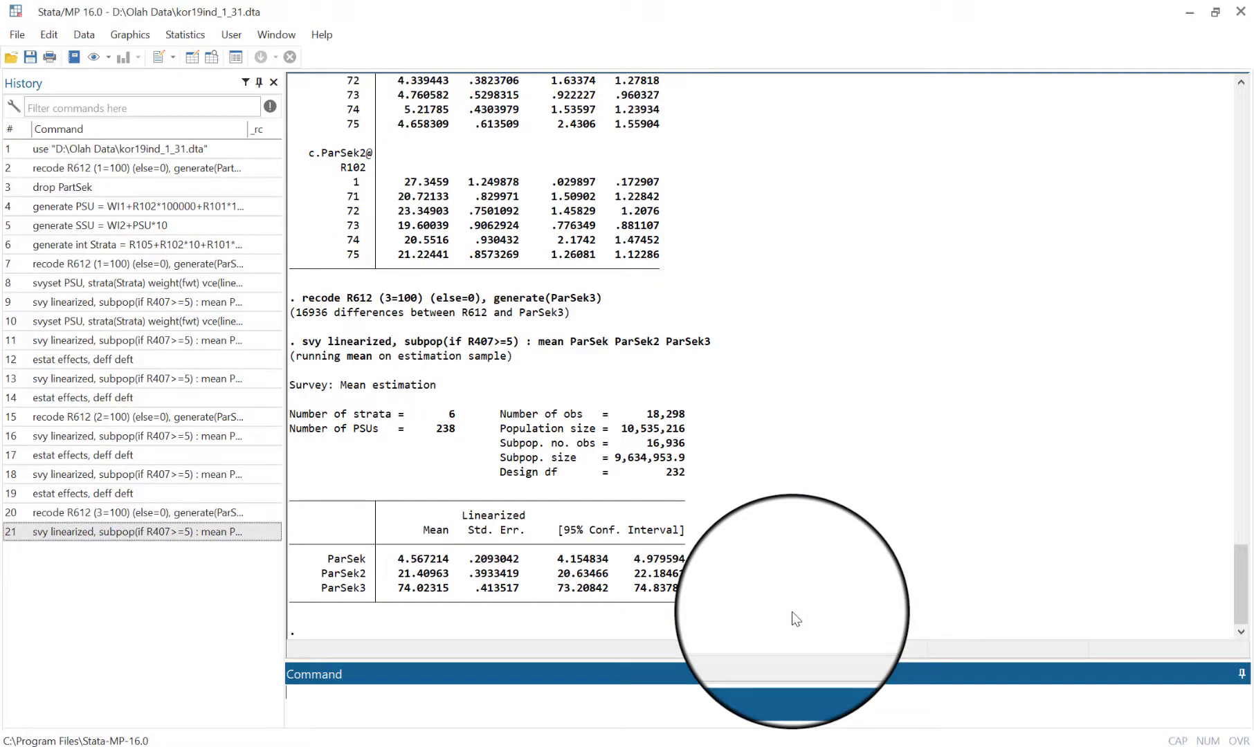
Report the DEFF and DEFT design effects for the point estimates of ParSek, ParSek2 and ParSek3
click(203, 36)
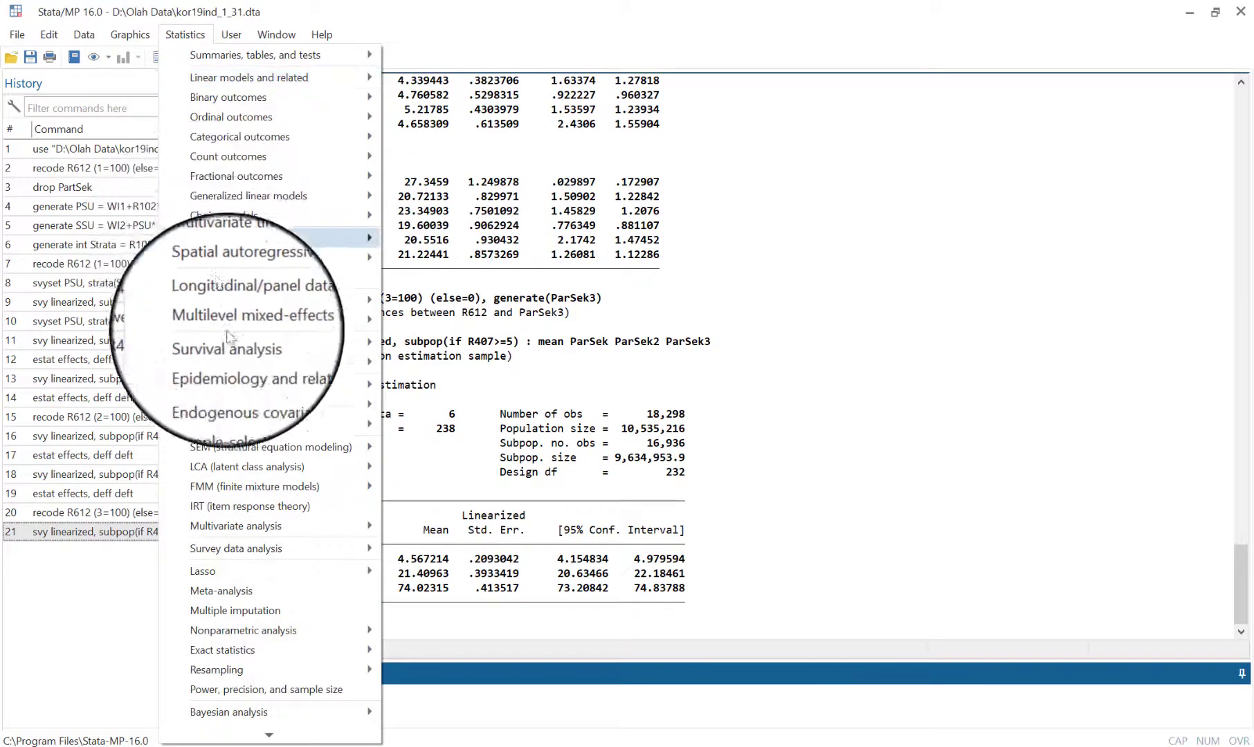
mouse_move(264, 548)
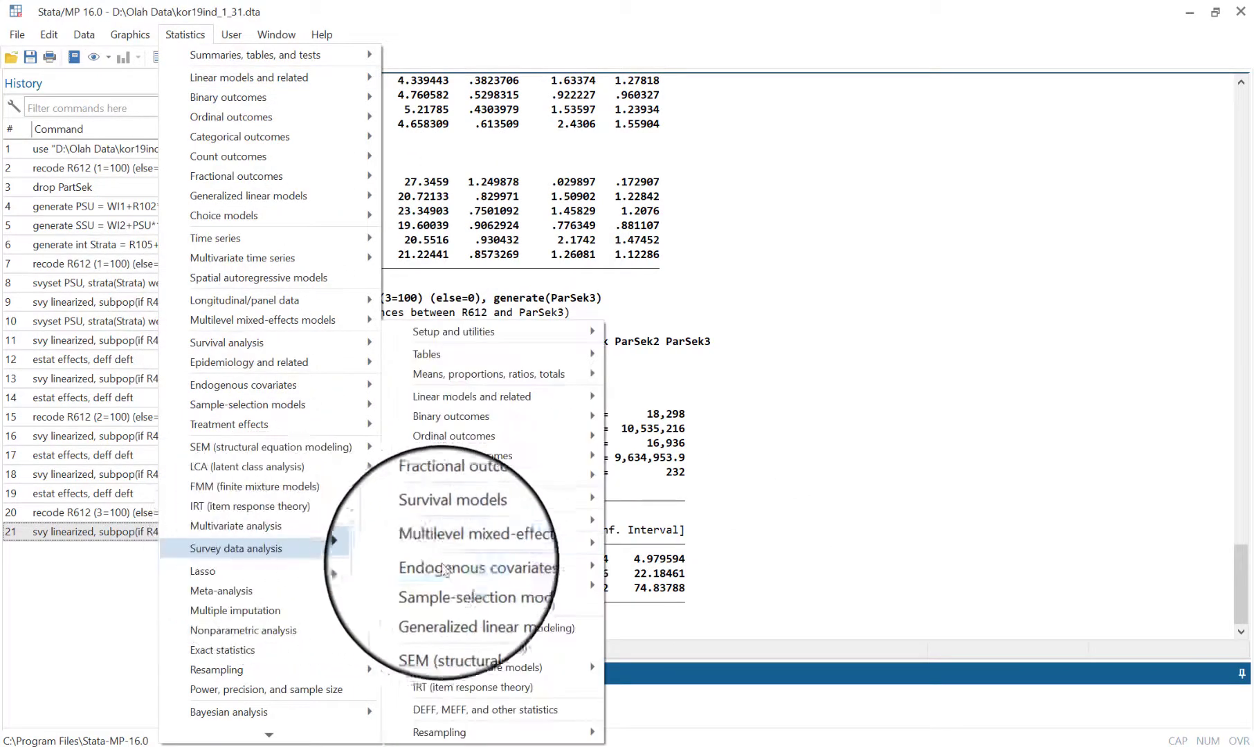
click(484, 713)
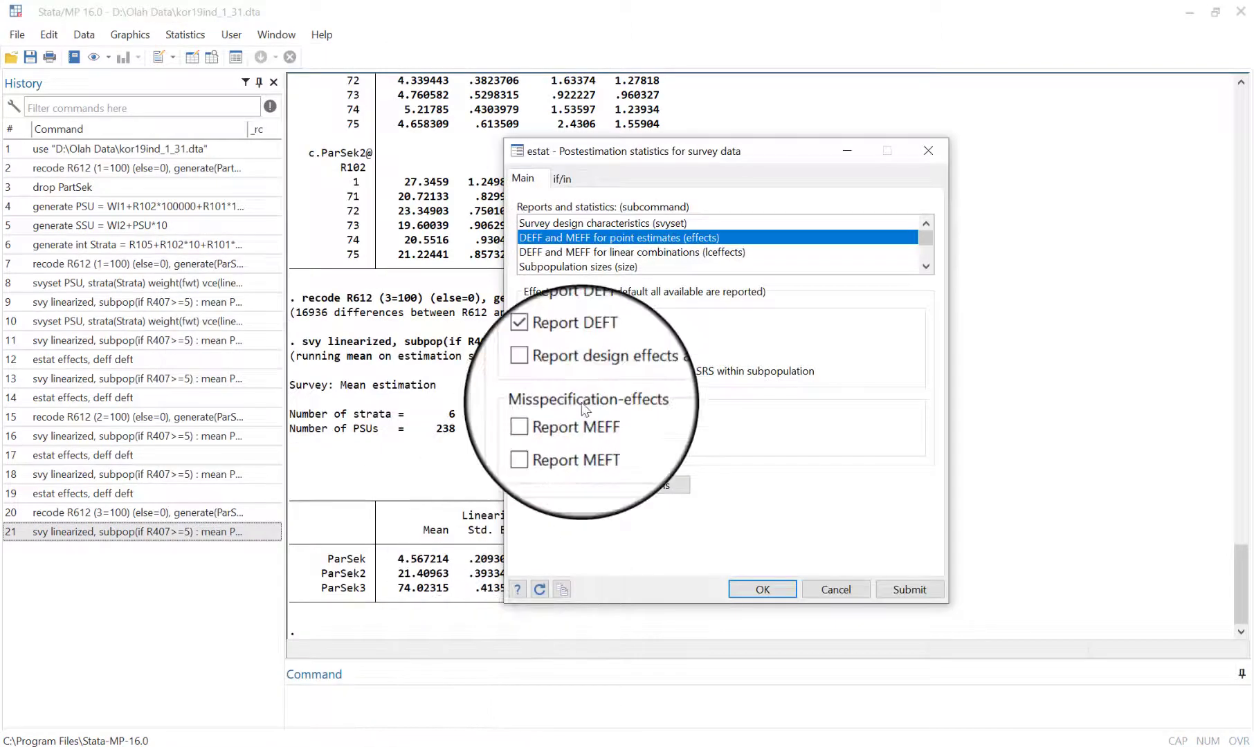
click(768, 589)
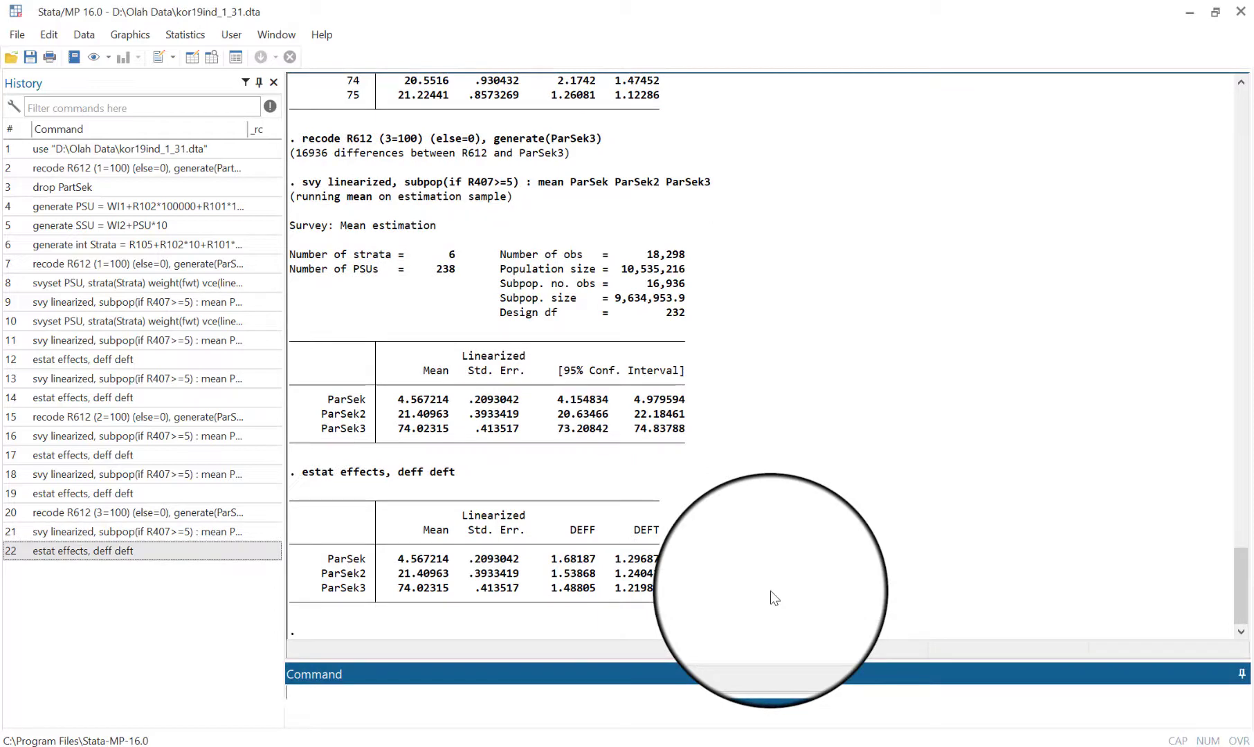
Report the coefficient of variation for the survey mean estimates of ParSek, ParSek2 and ParSek3
click(197, 36)
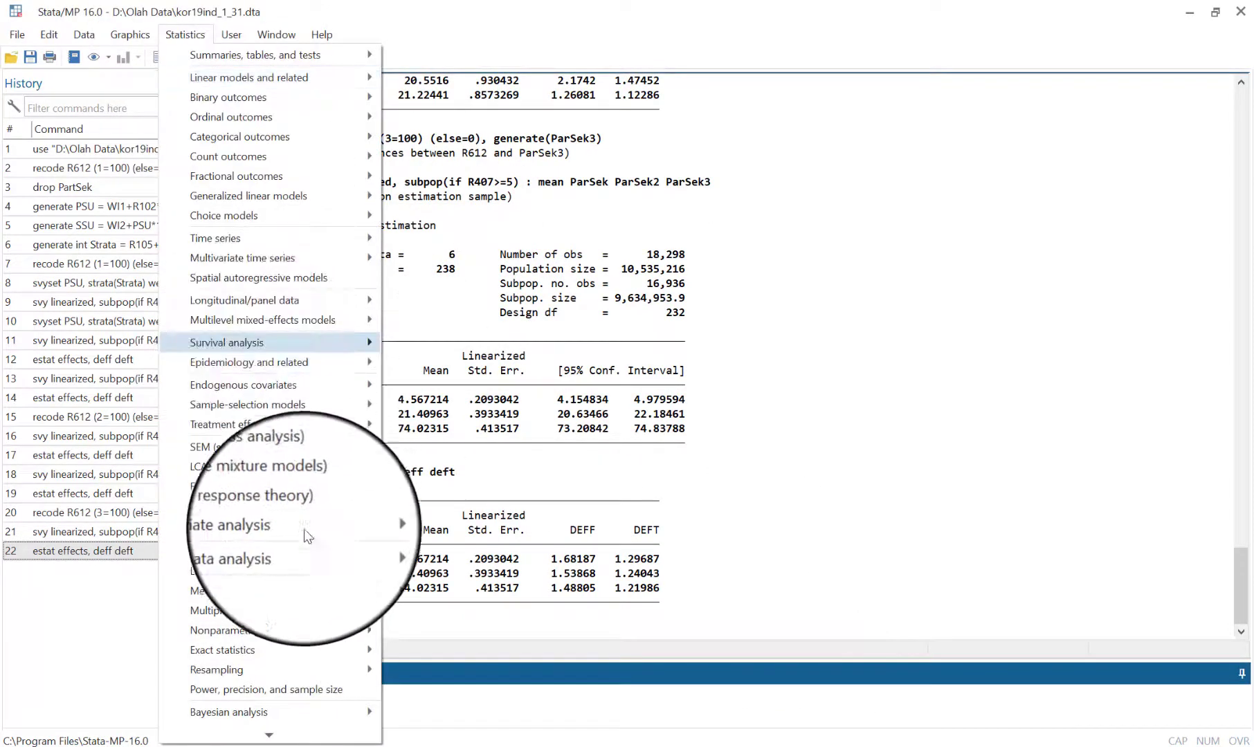
mouse_move(303, 546)
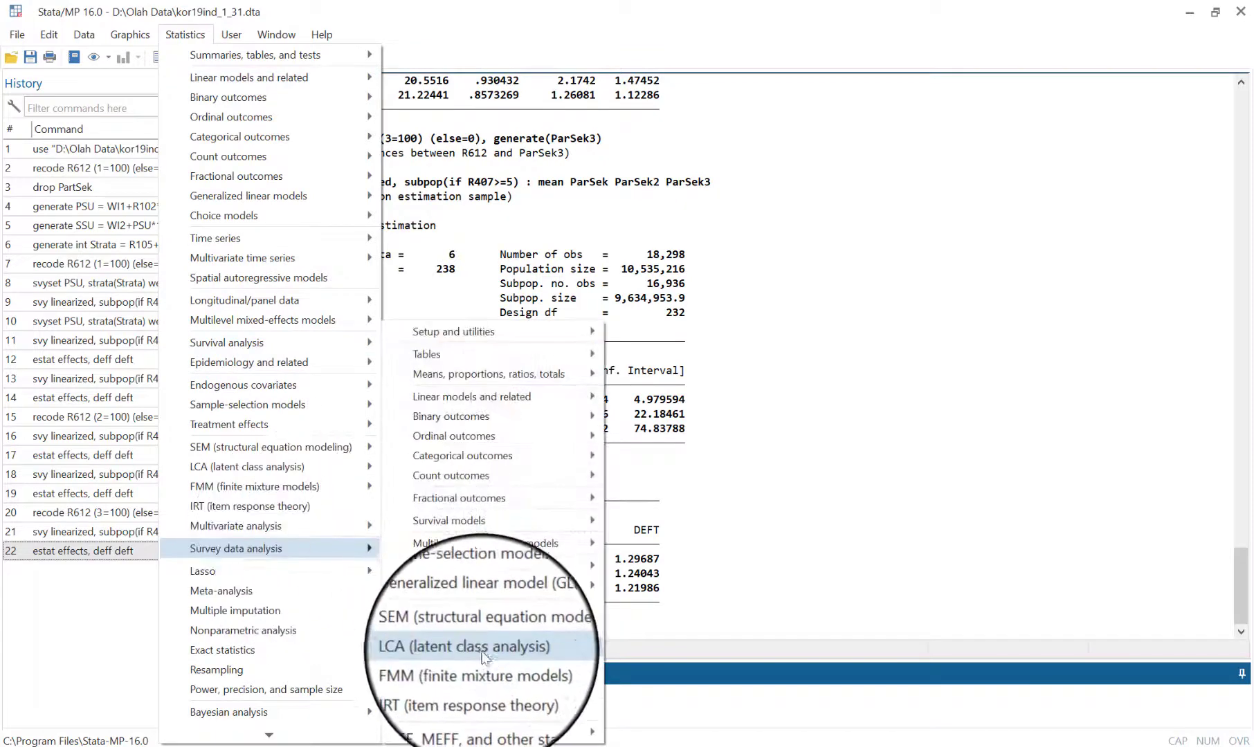
click(482, 715)
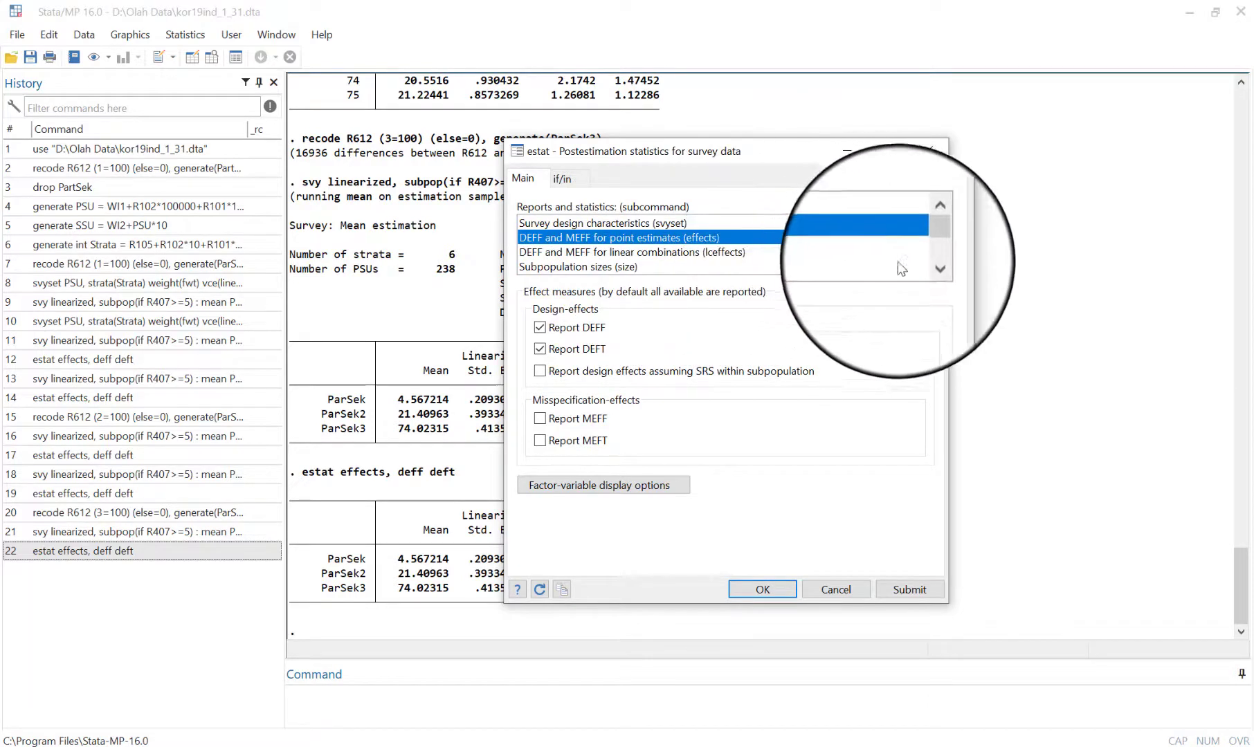
click(927, 269)
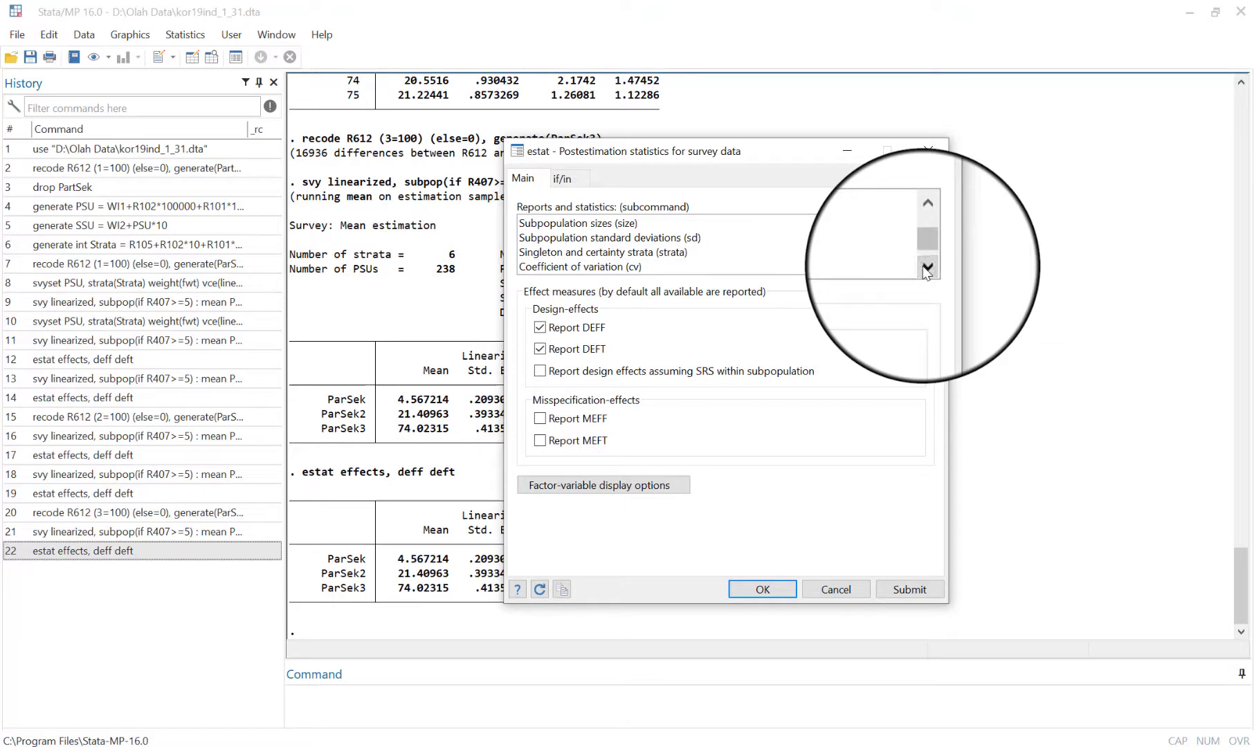
click(928, 268)
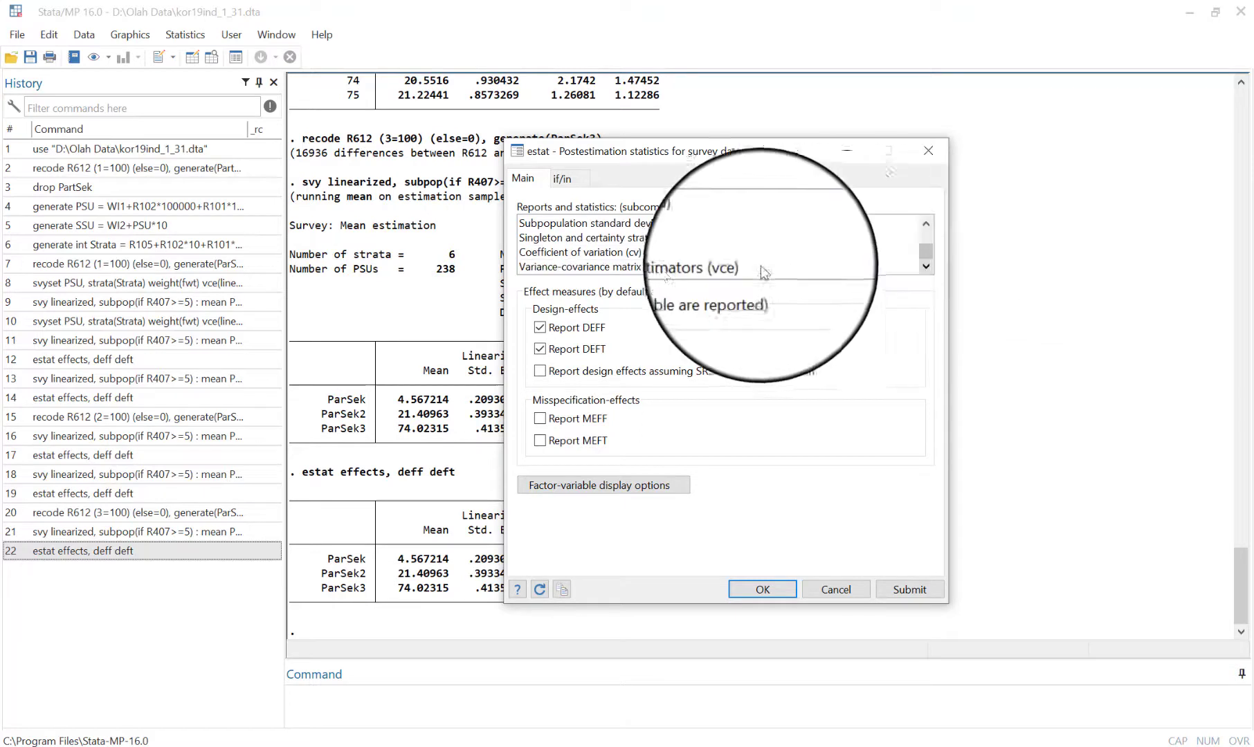
click(586, 251)
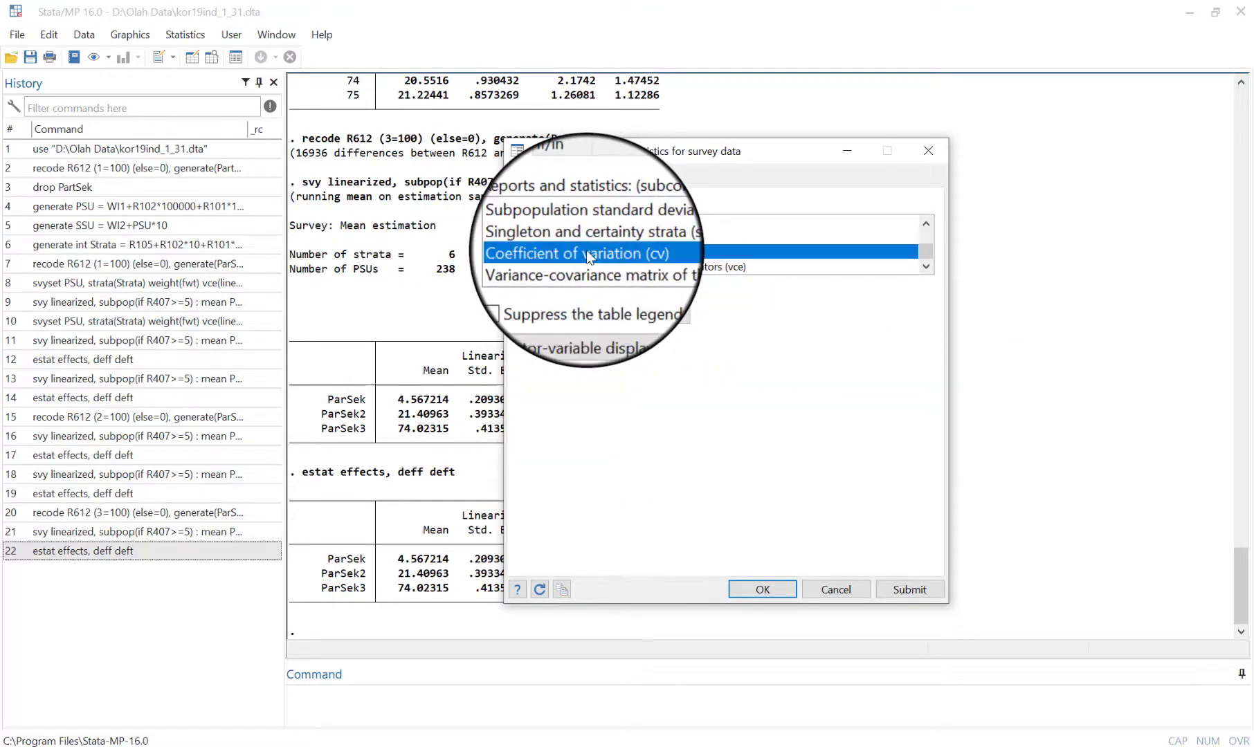
click(782, 591)
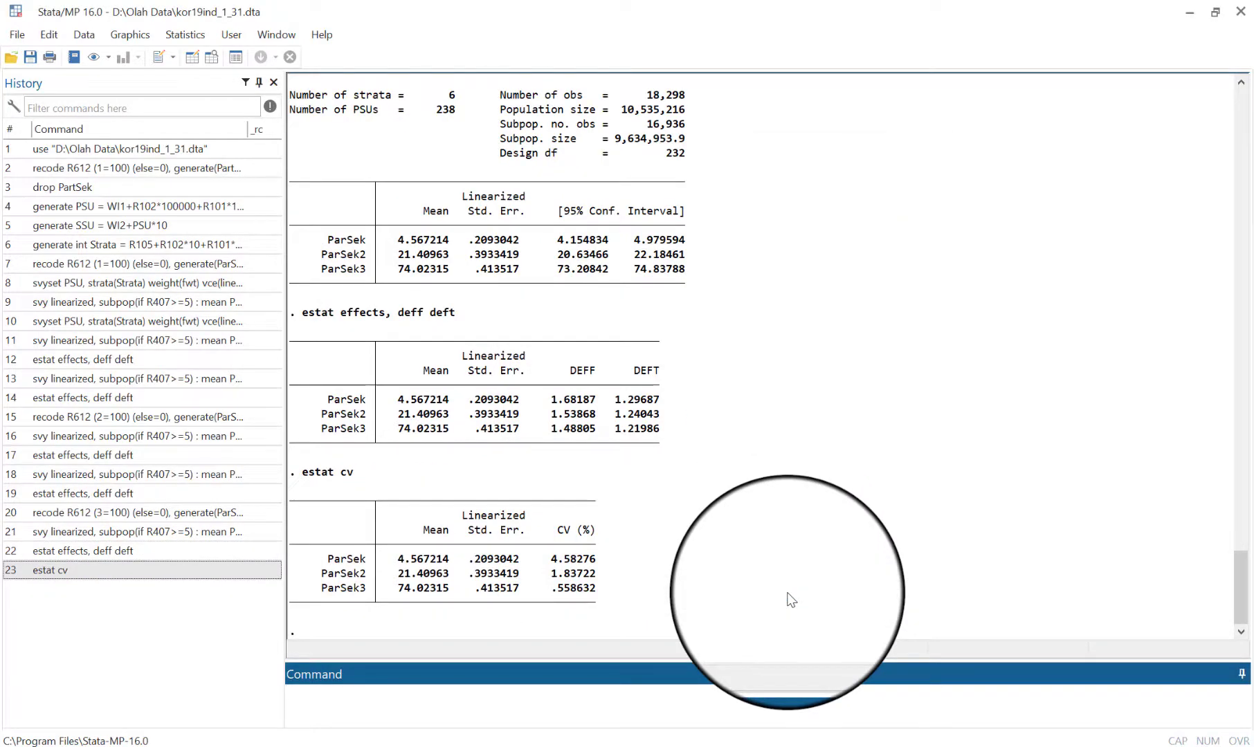
Estimate the survey means of ParSek, ParSek2 and ParSek3 by R102 subpopulations, keeping the R407>=5 condition
click(184, 35)
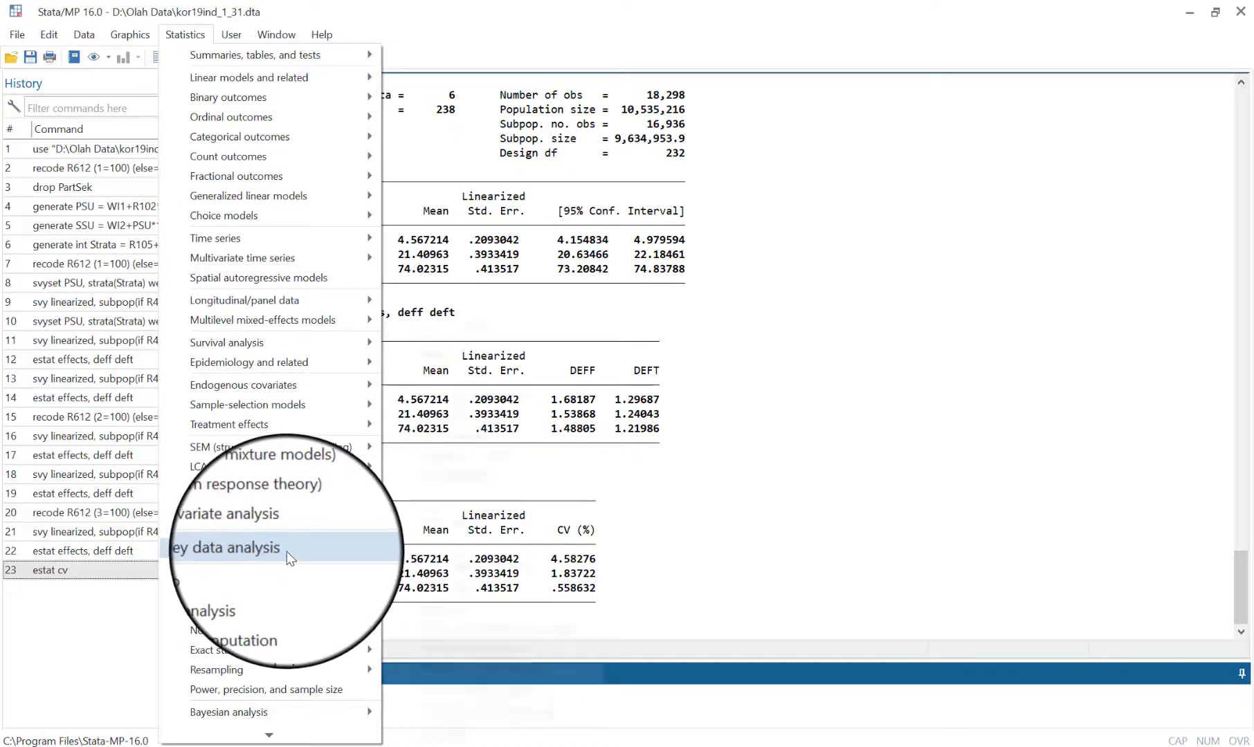
mouse_move(285, 552)
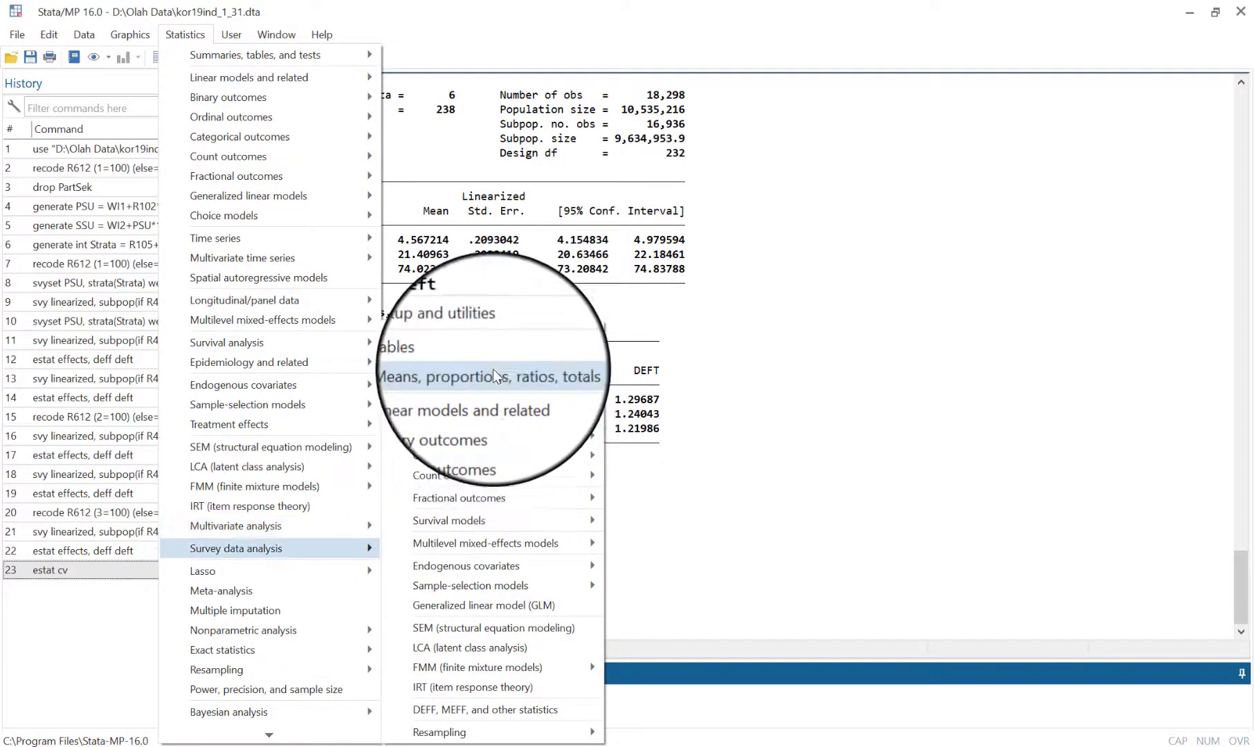
mouse_move(585, 374)
click(644, 374)
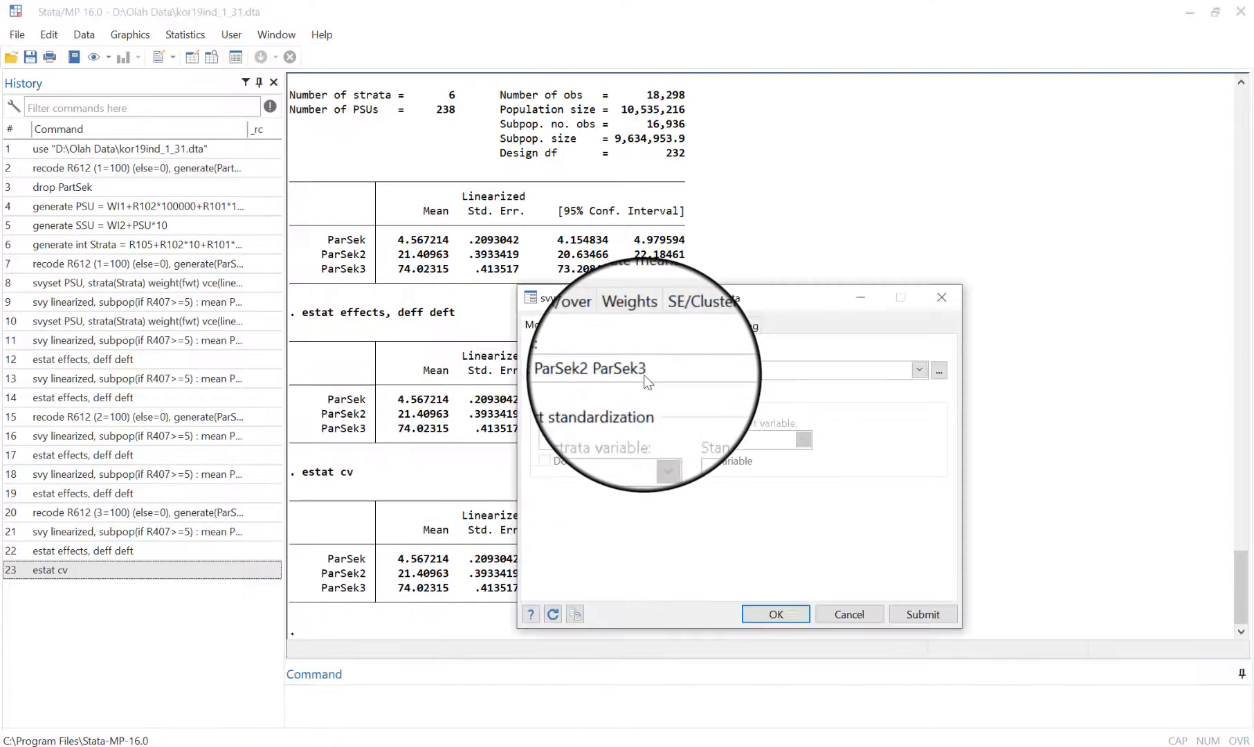
click(587, 325)
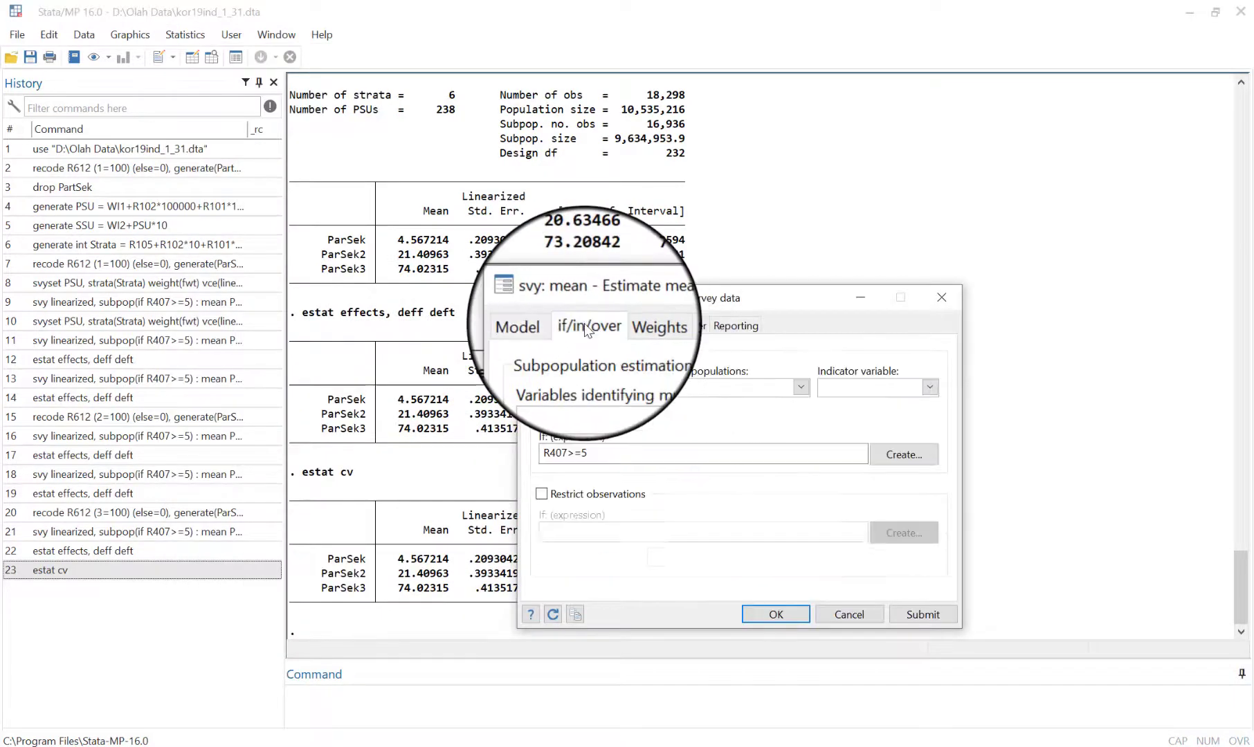
click(807, 387)
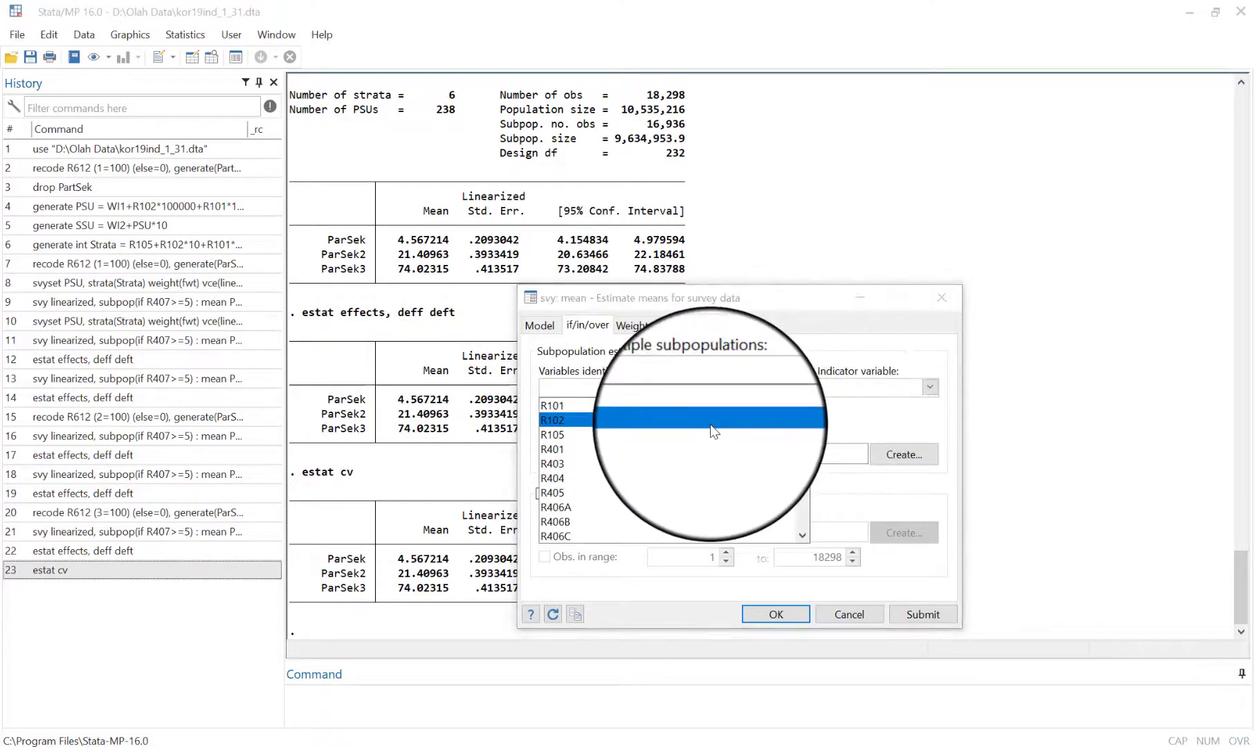
click(789, 616)
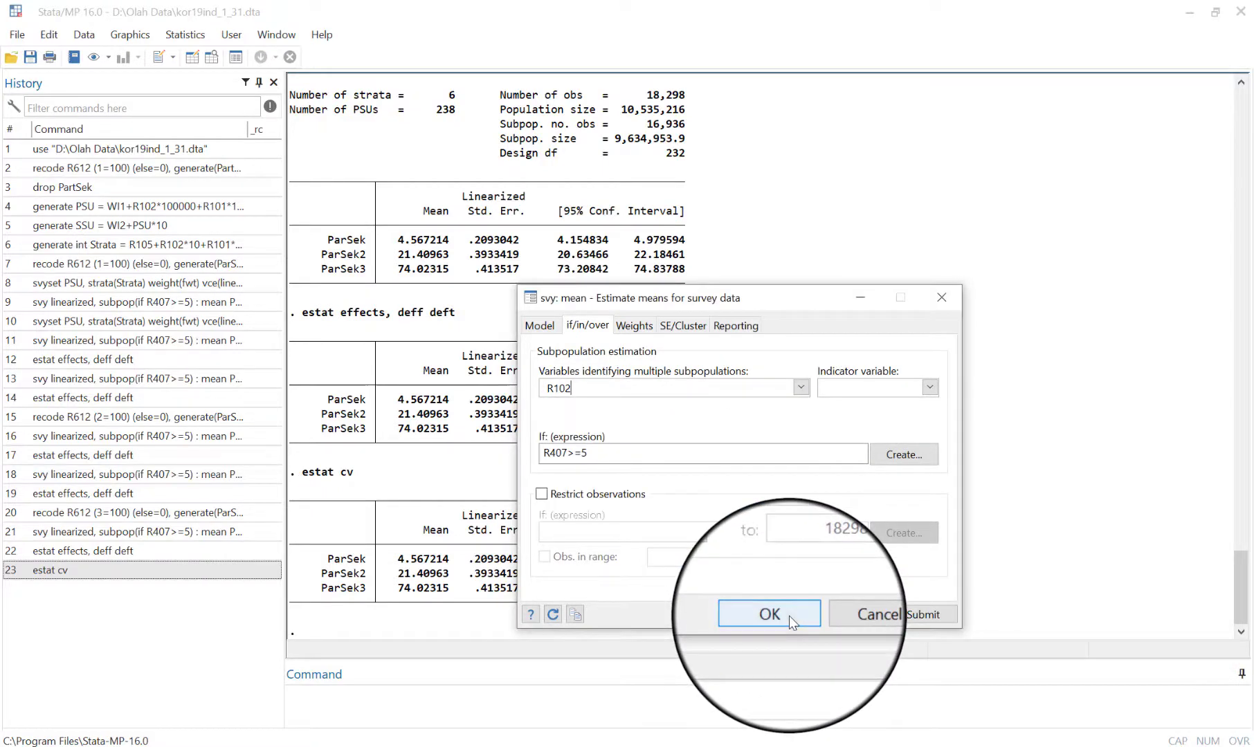
click(789, 614)
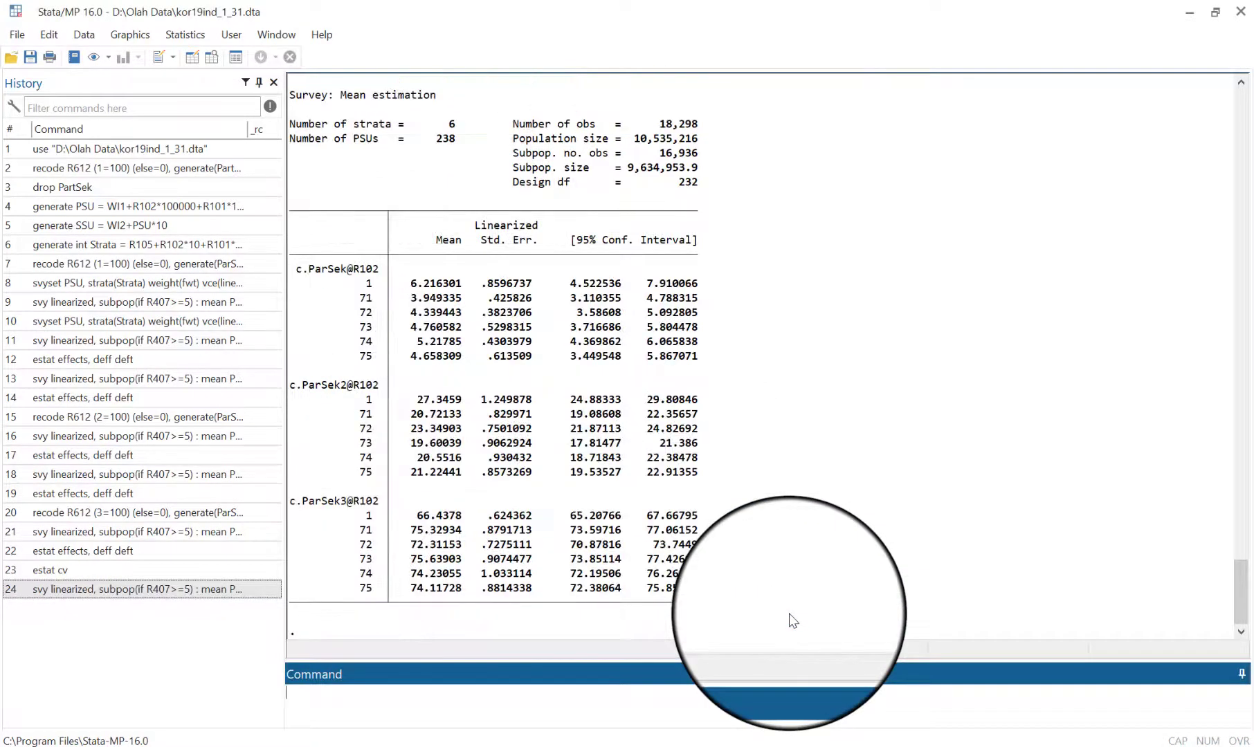
Report the DEFF and DEFT design effects for the point estimates of the means by R102
click(186, 34)
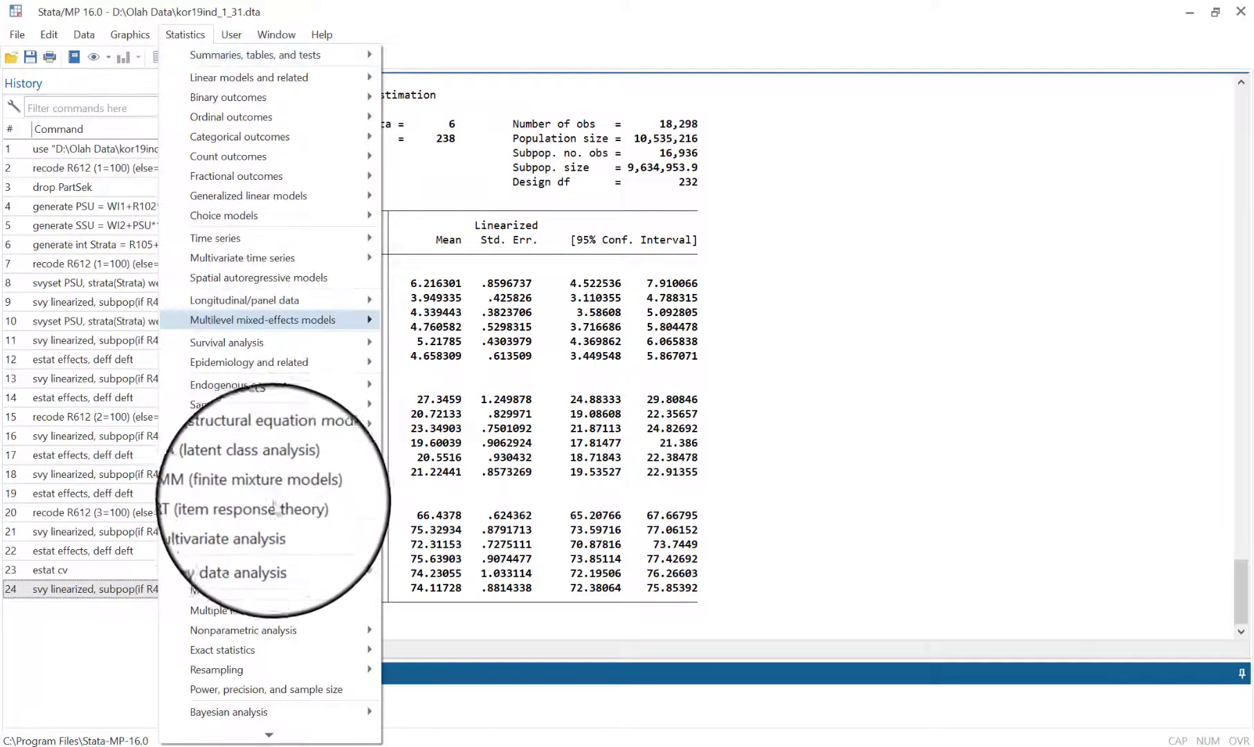
mouse_move(279, 552)
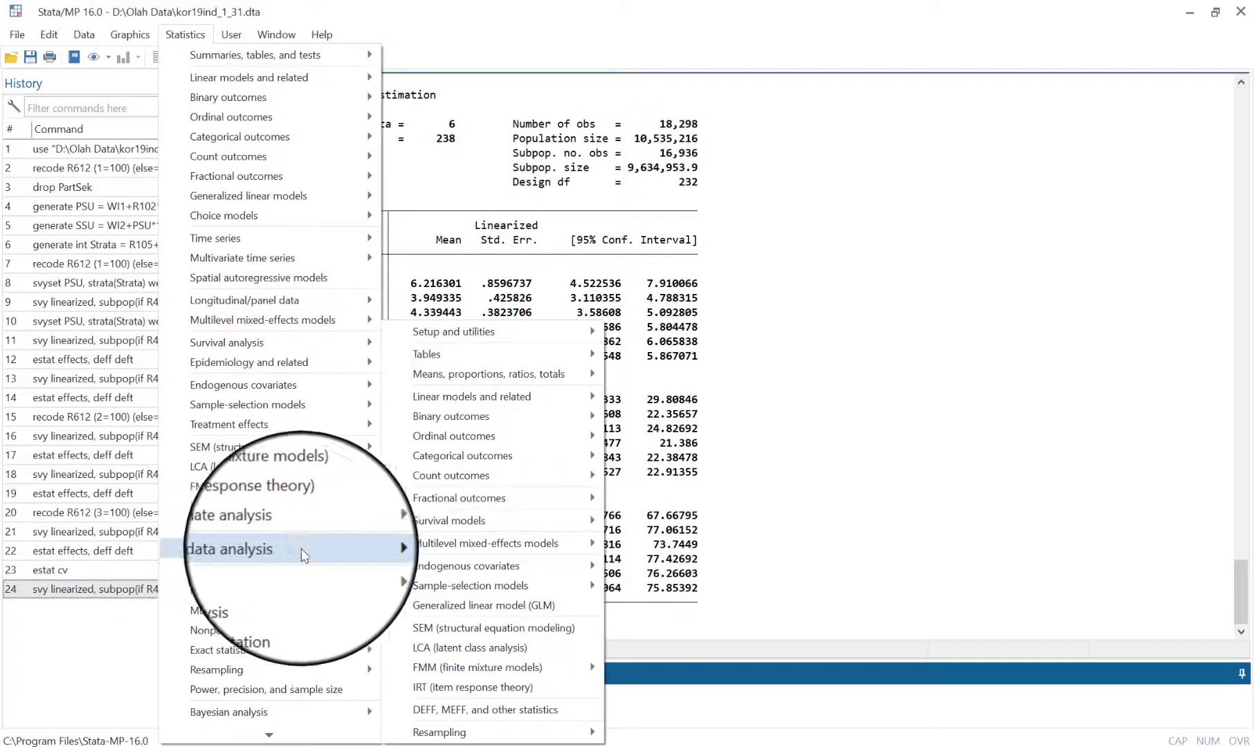
click(484, 709)
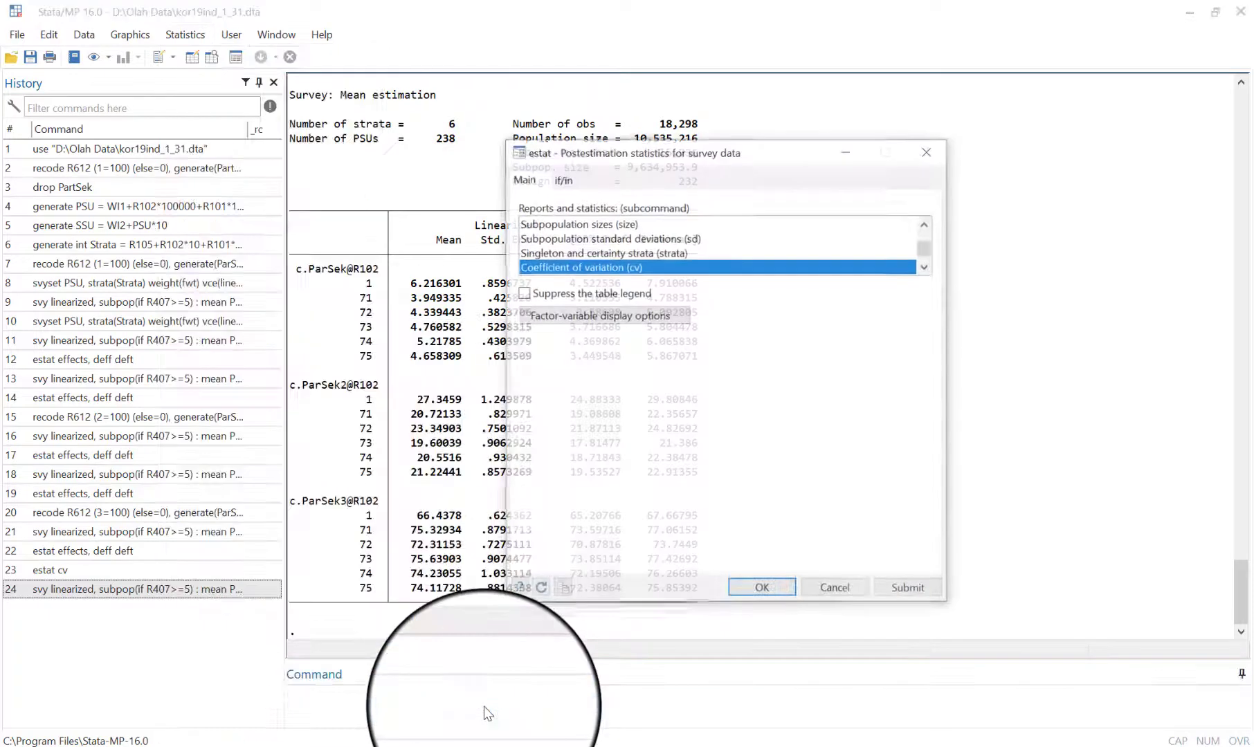
click(925, 225)
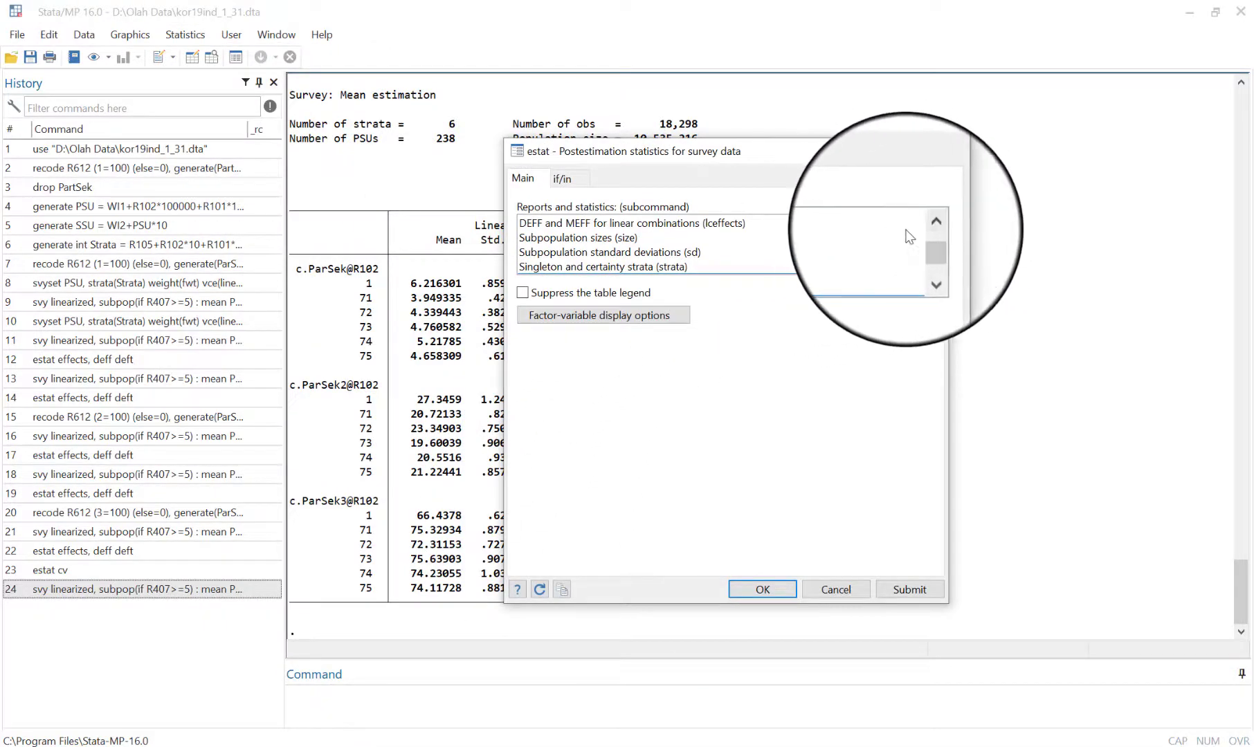
click(926, 225)
click(925, 224)
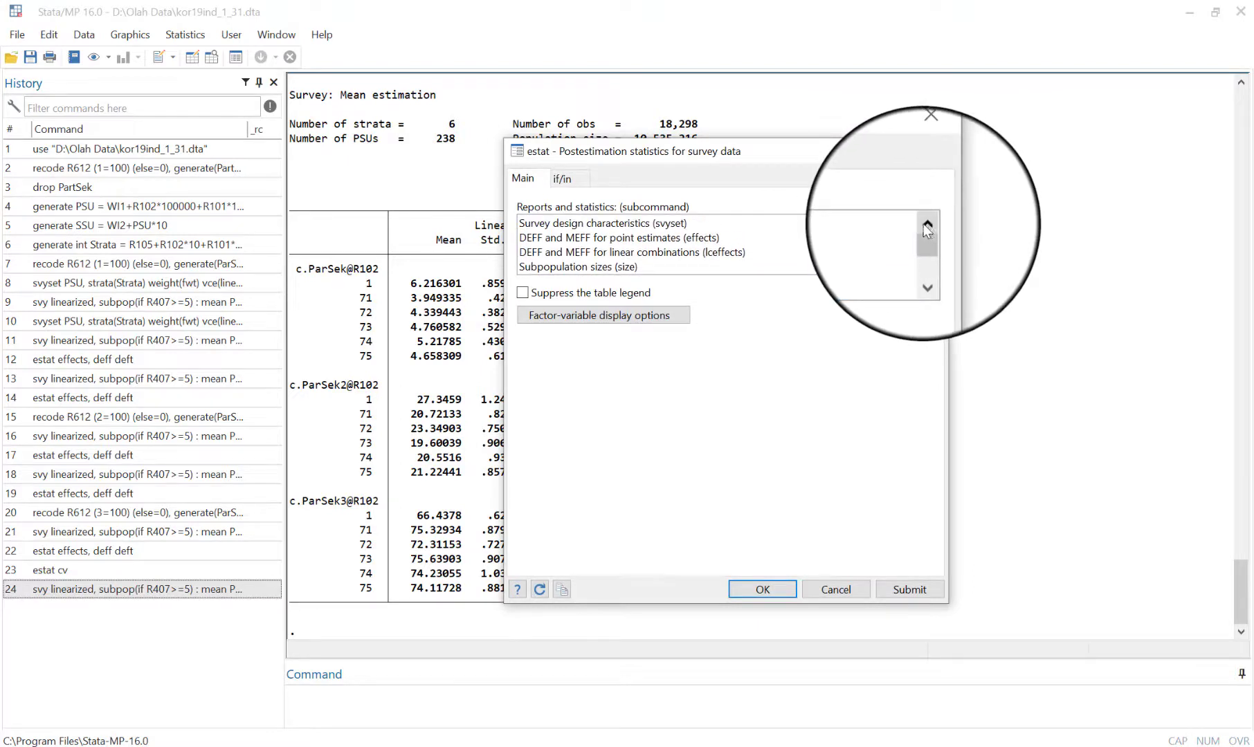
click(707, 237)
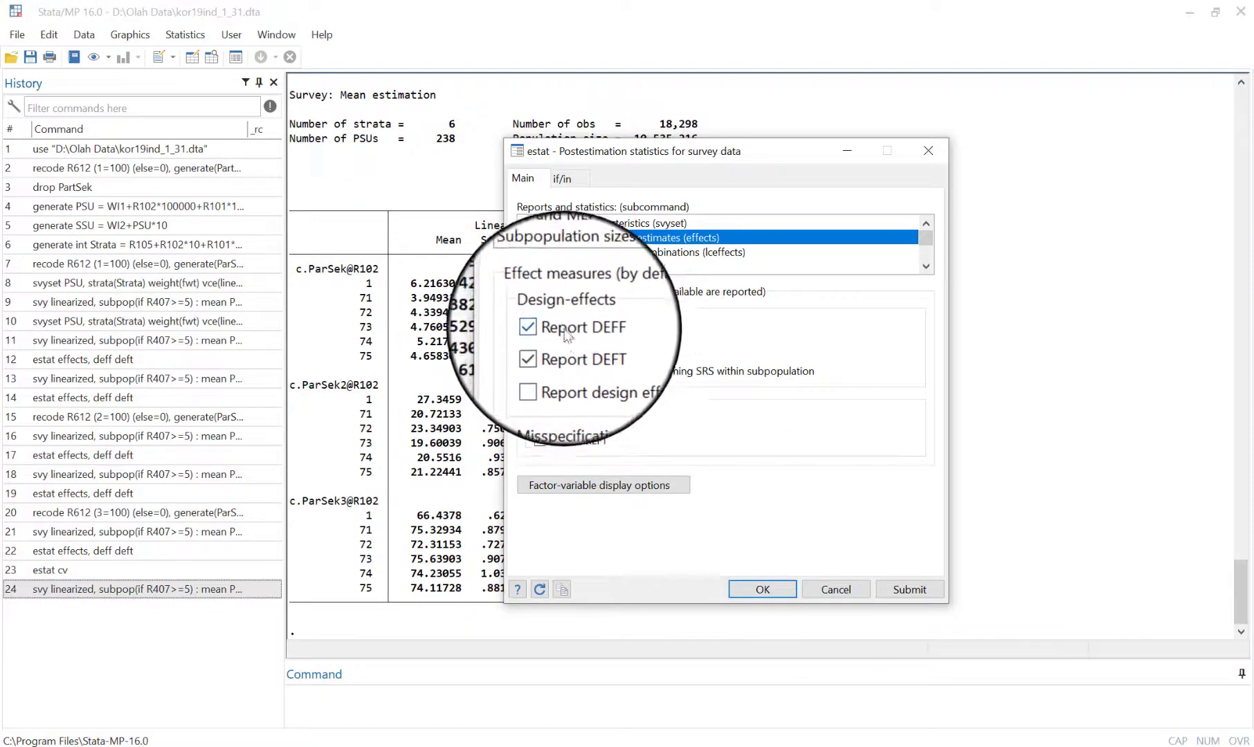
click(767, 592)
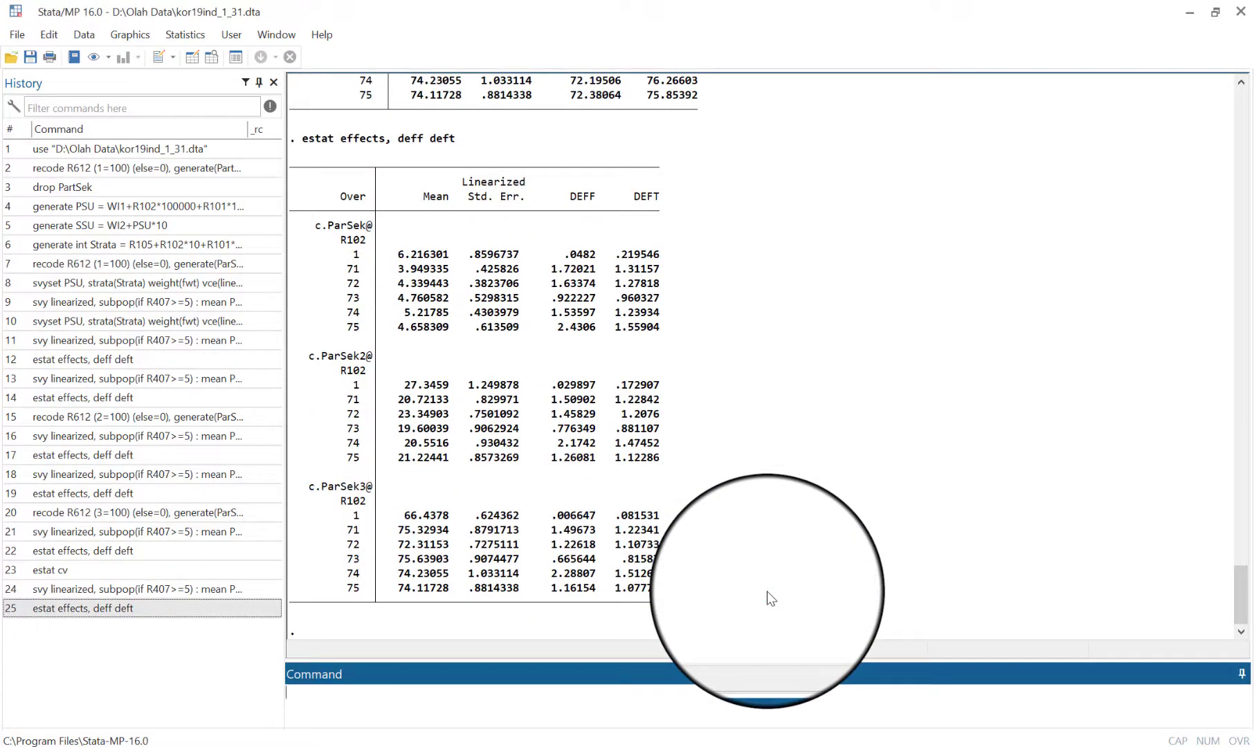
Report the coefficient of variation for the mean estimates by R102
click(178, 36)
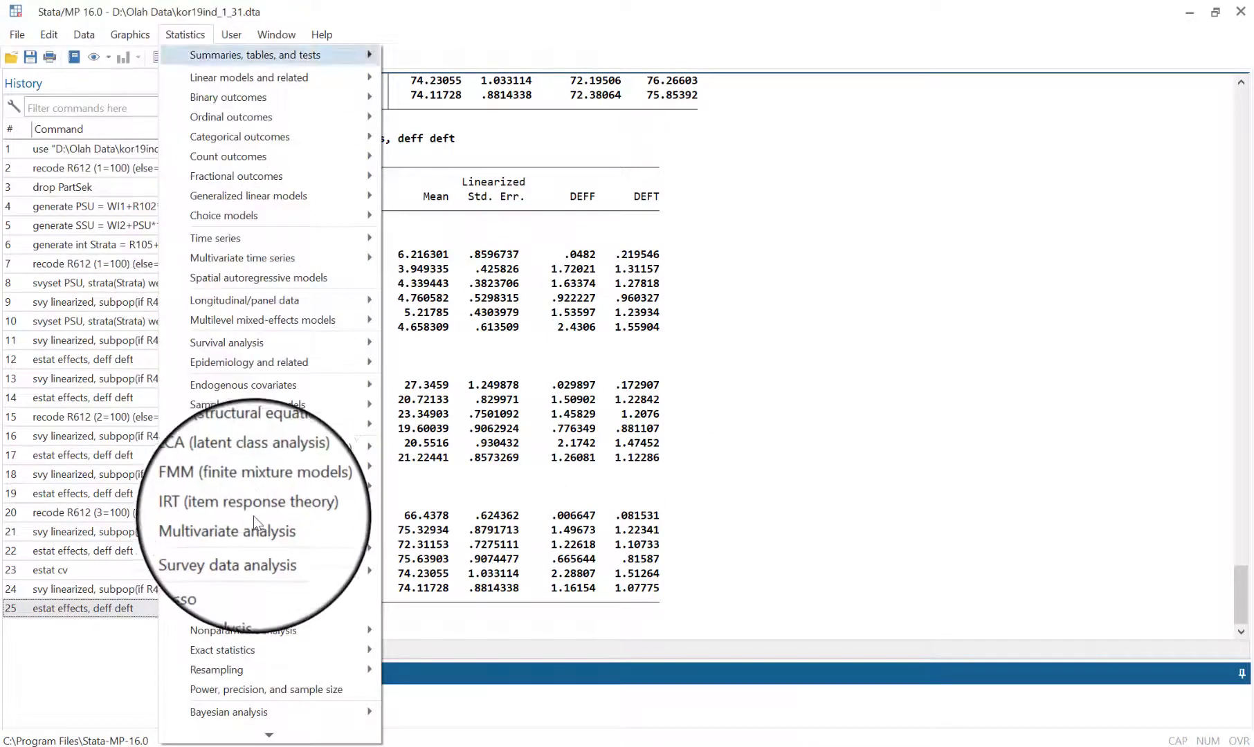
mouse_move(263, 550)
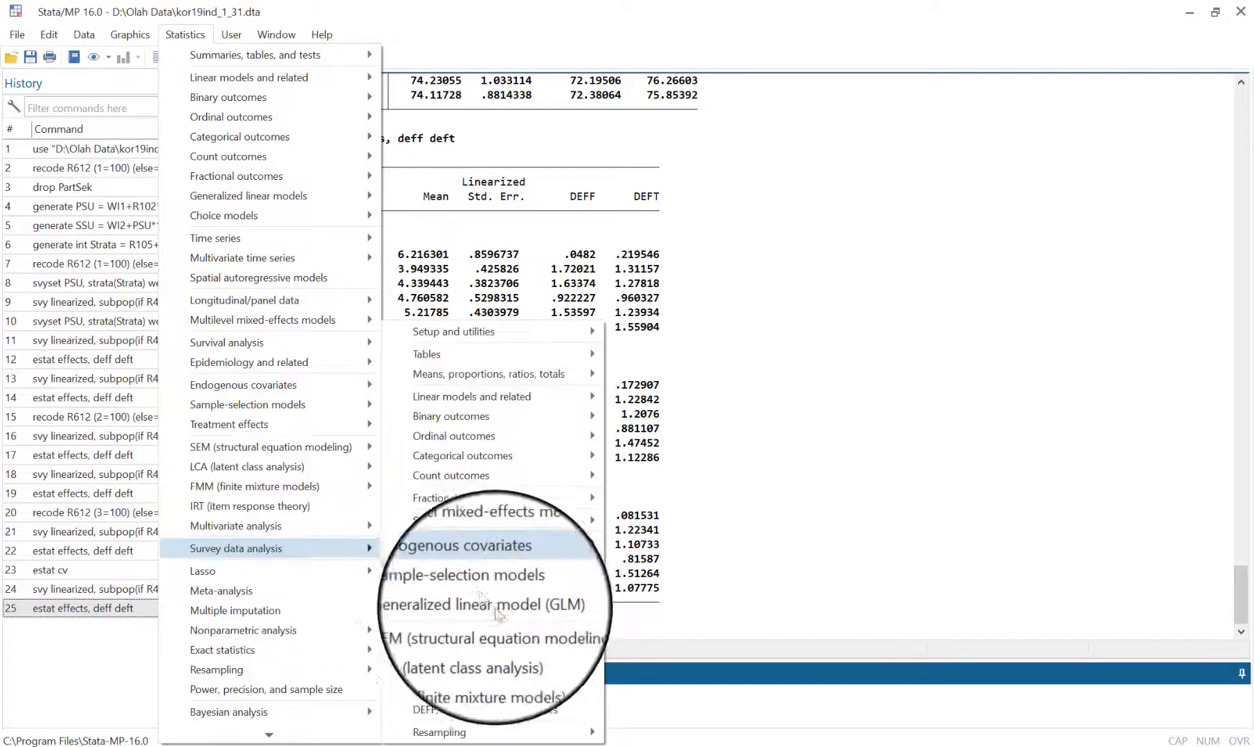
click(485, 710)
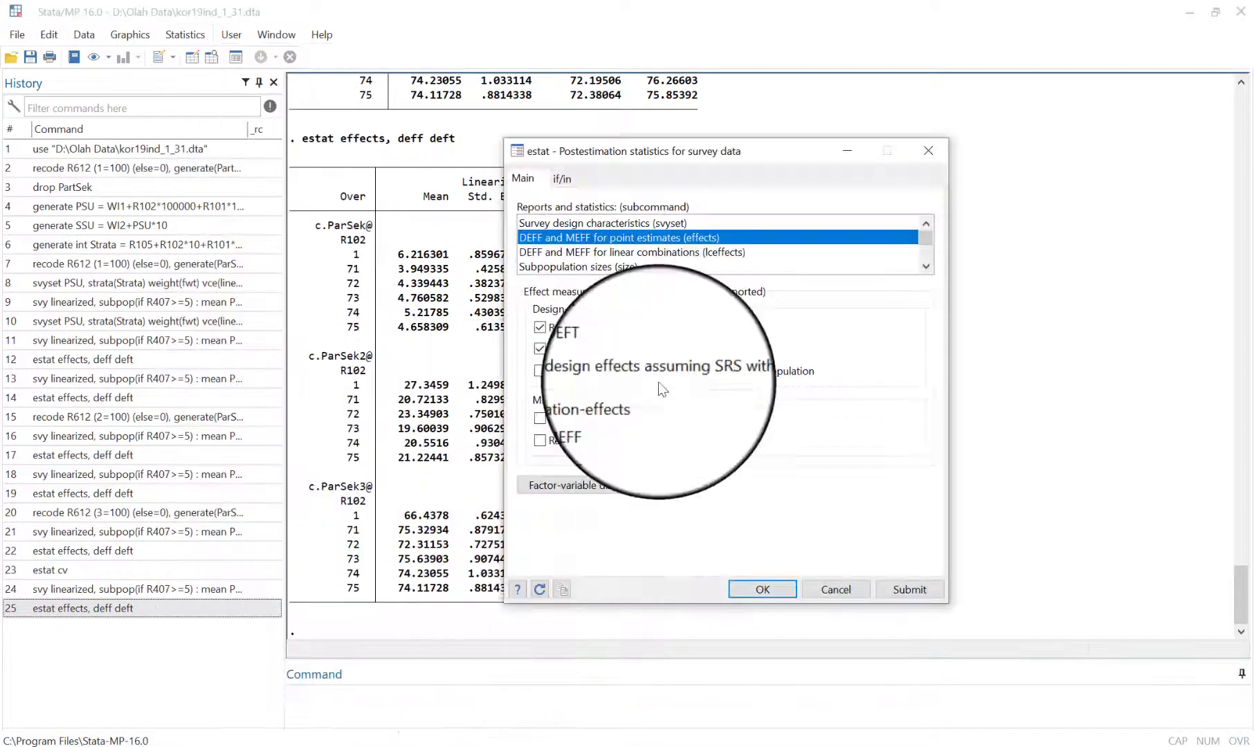
click(927, 266)
click(926, 266)
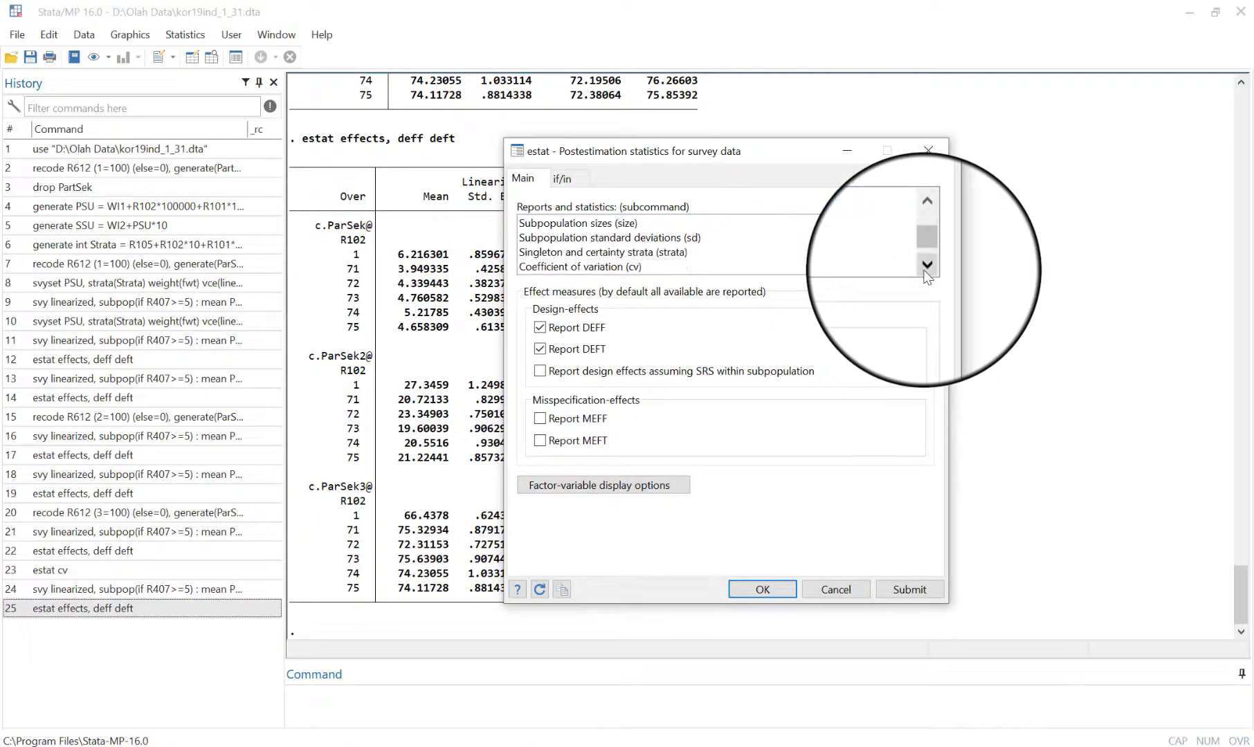
click(734, 266)
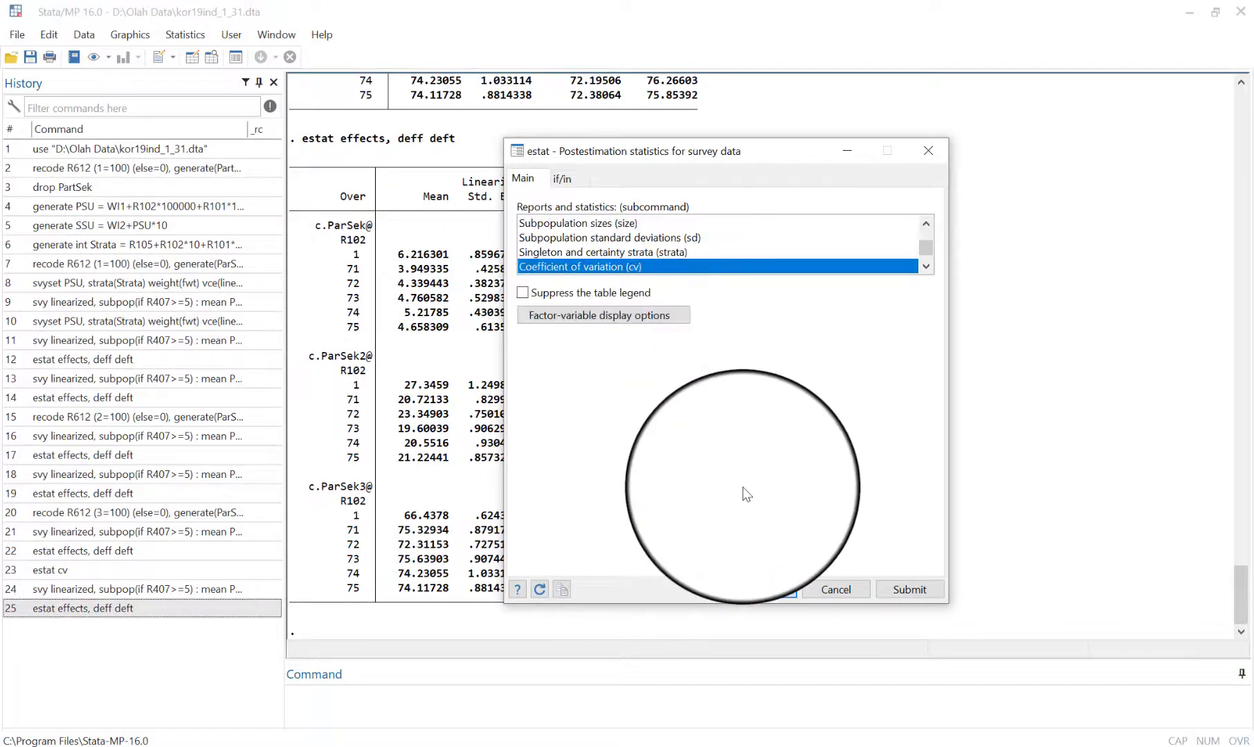
click(789, 594)
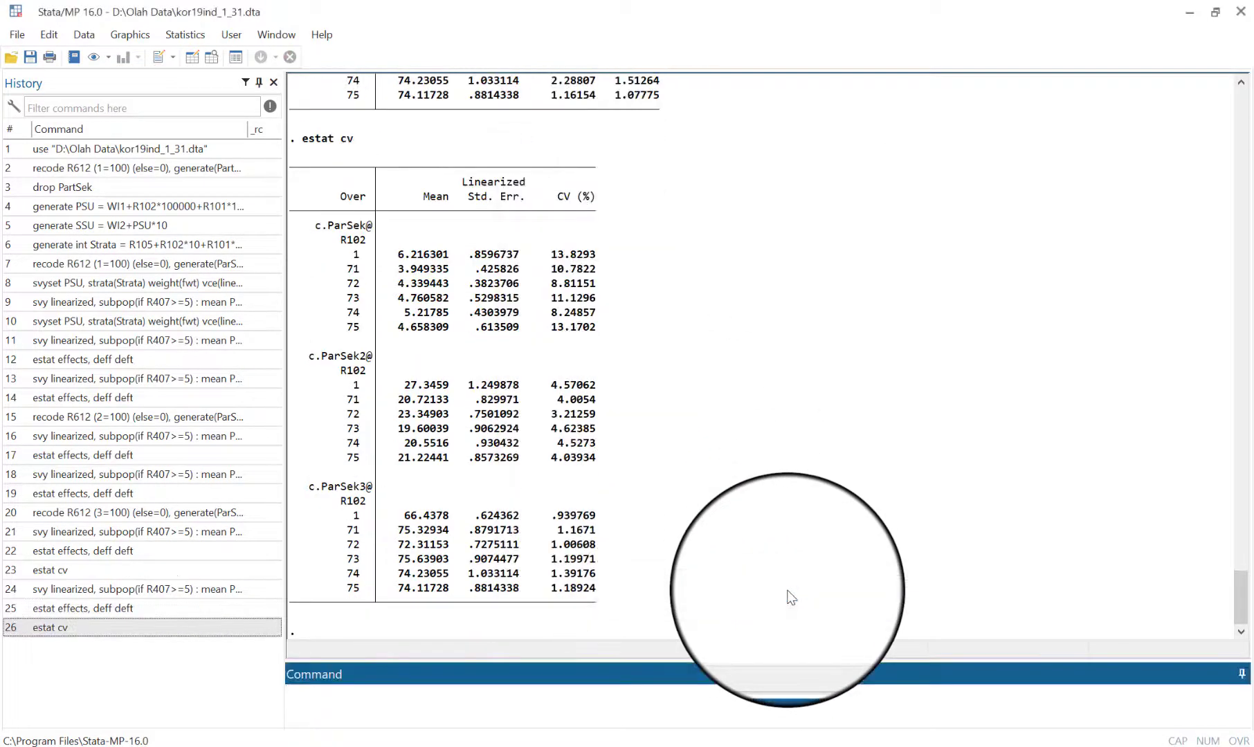
click(787, 590)
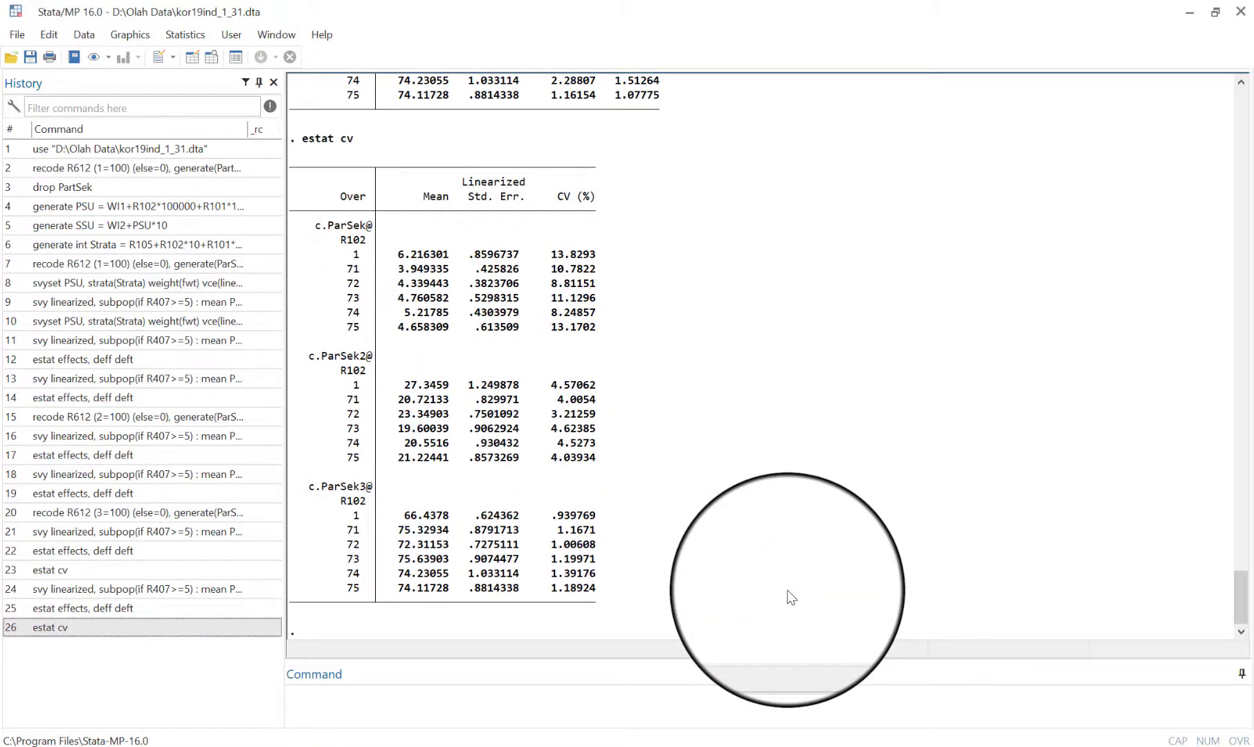